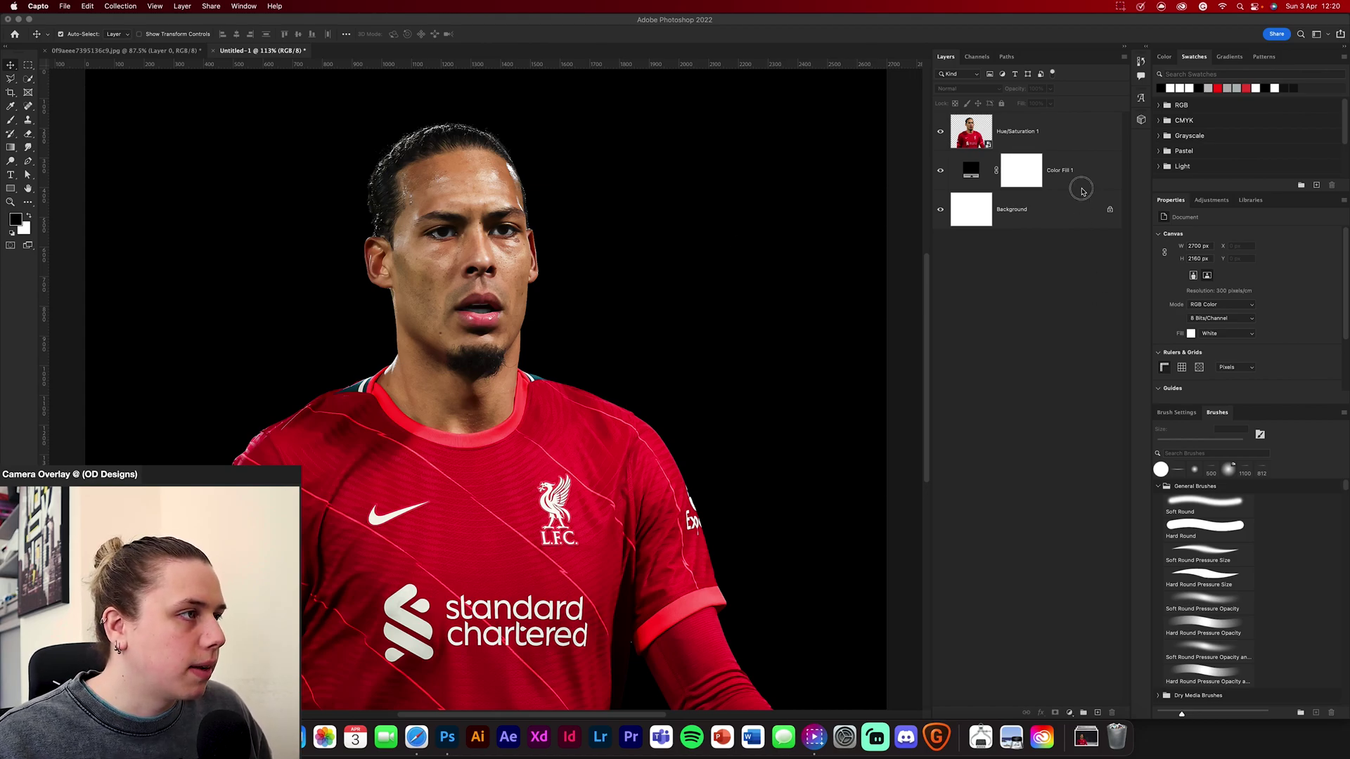
Step: Duplicate the black colour fill layer behind the player and change the copy's colour to bright red
left_click(1082, 190)
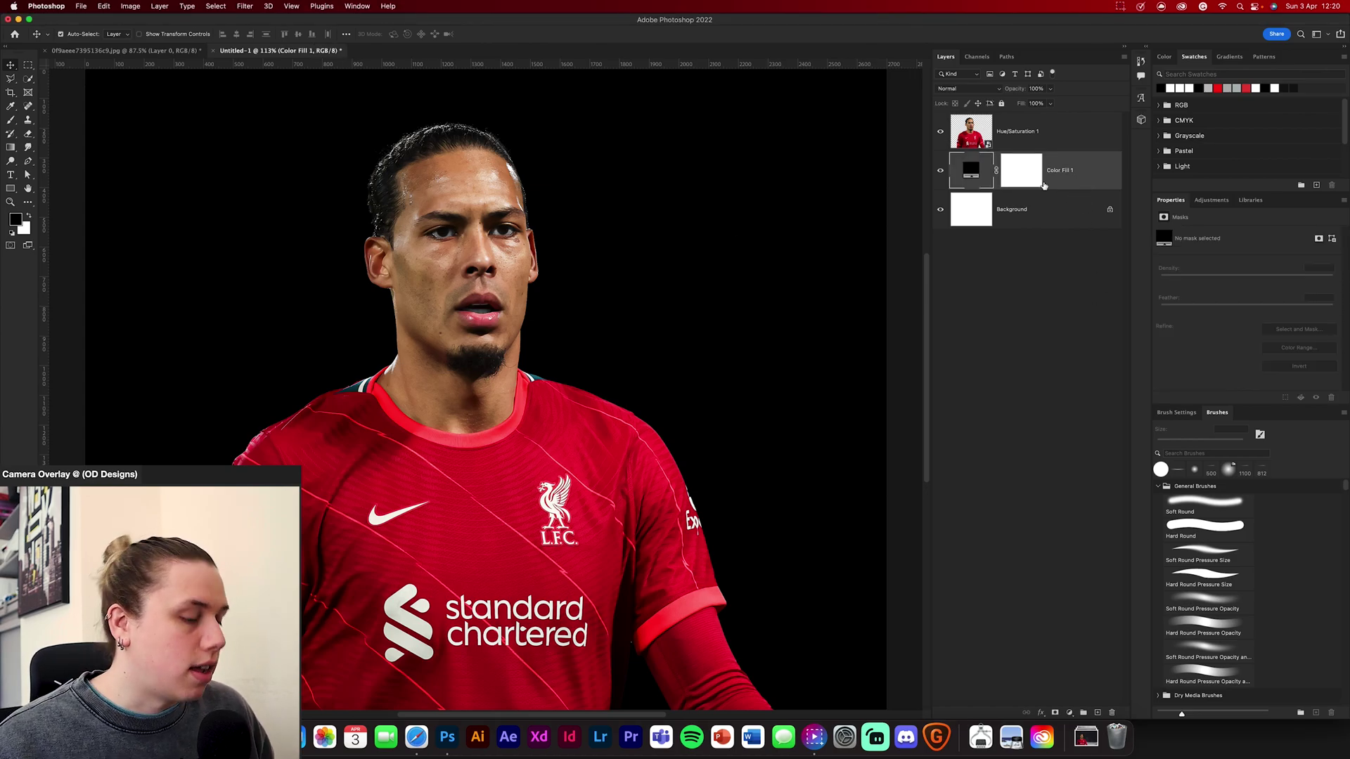
key("ctrl+j")
double_click(971, 170)
left_click(846, 452)
left_click(970, 428)
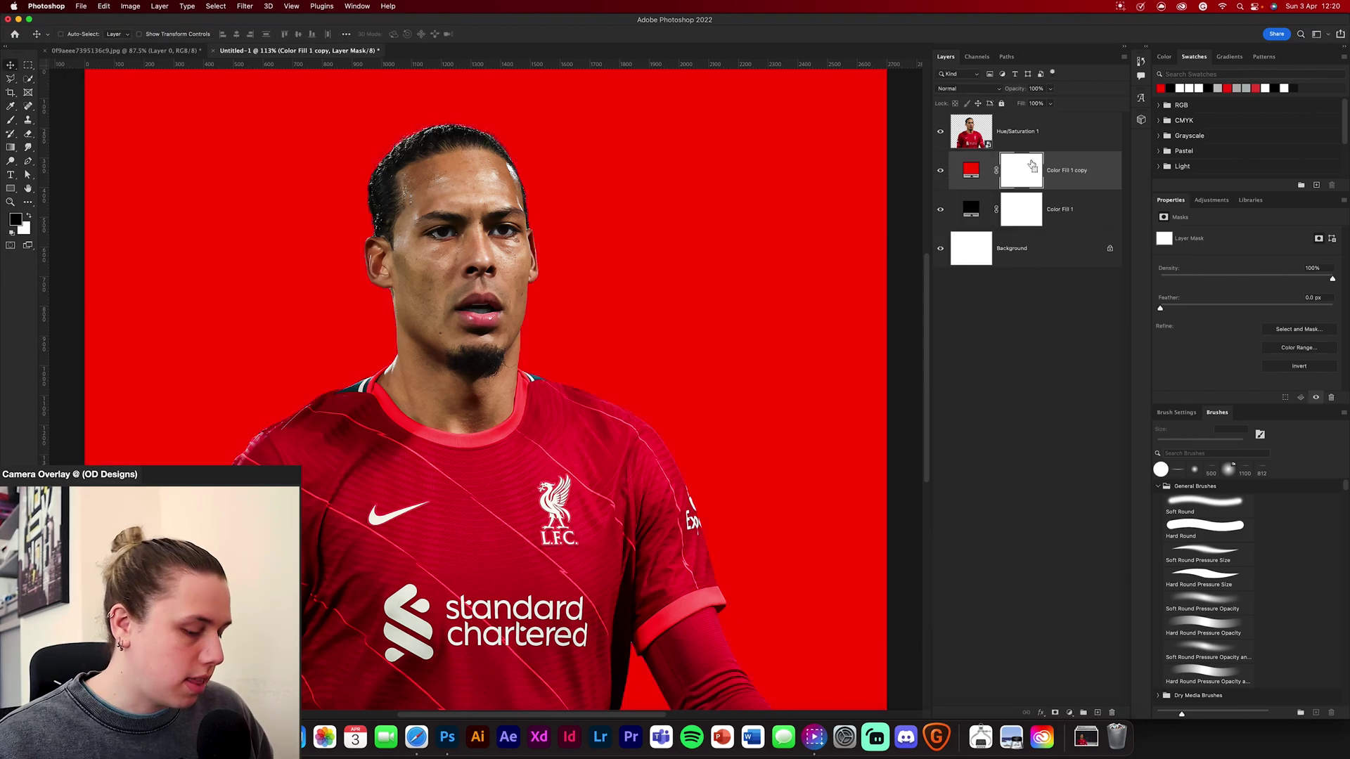
Step: Invert the red fill's mask and paint a glow in the canvas's upper-right corner with a white Soft Round brush, about 1700 px
left_click(1021, 170)
key("ctrl+i")
key("b")
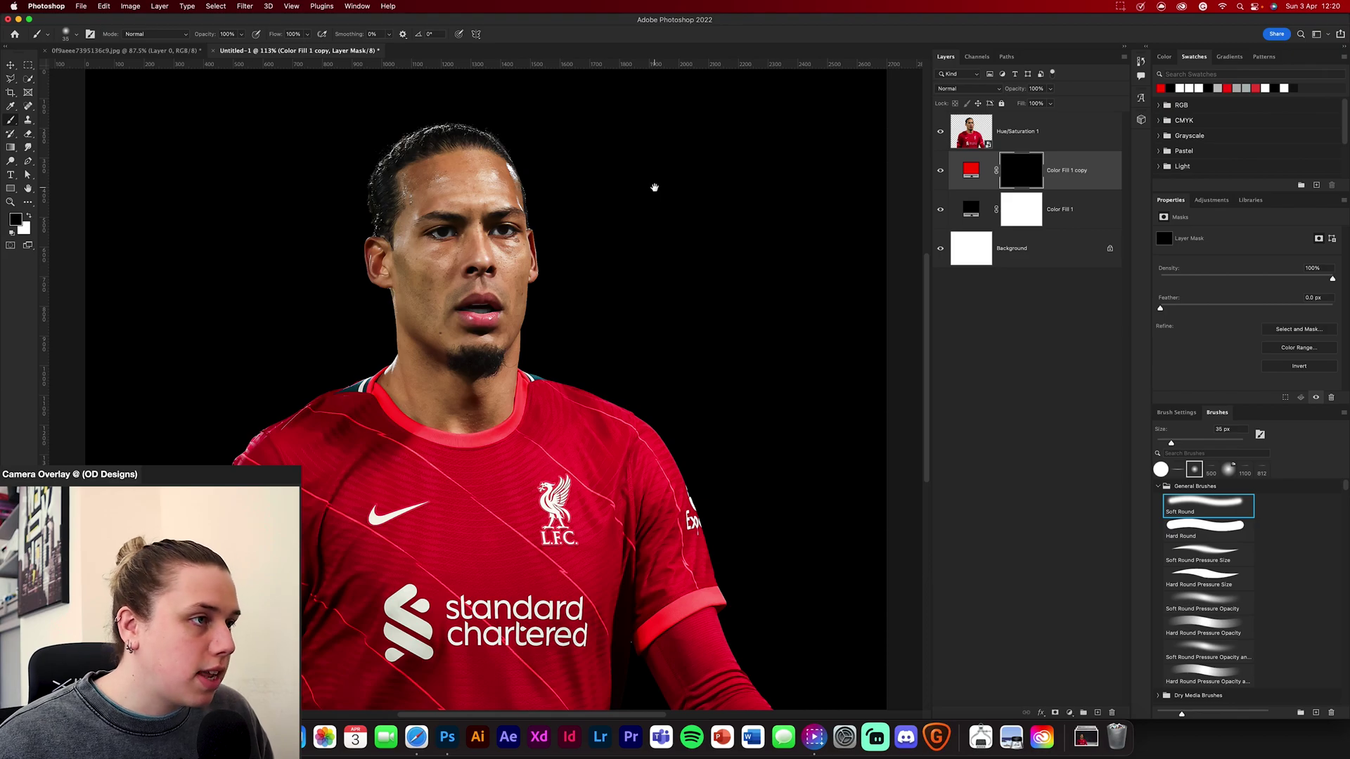
key("ctrl+minus")
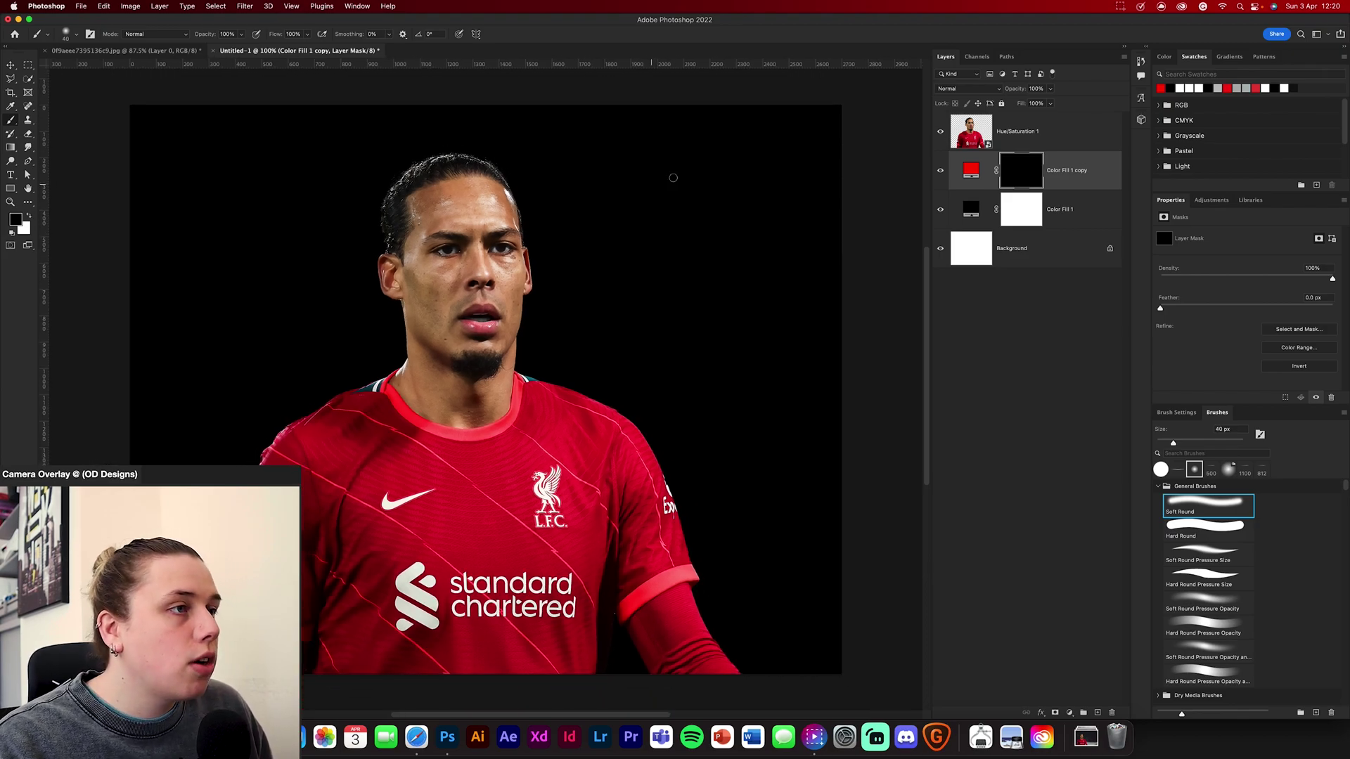
key("bracketright")
key("bracketright")
key("bracketright")
key("bracketright")
key("bracketright")
key("bracketright")
key("bracketright")
key("bracketright")
key("bracketright")
key("bracketright")
key("bracketright")
key("bracketright")
key("bracketright")
key("bracketright")
key("bracketright")
key("bracketright")
key("bracketright")
key("bracketright")
key("bracketright")
key("bracketright")
key("bracketright")
key("bracketright")
key("bracketright")
key("bracketright")
key("bracketright")
key("bracketright")
key("bracketright")
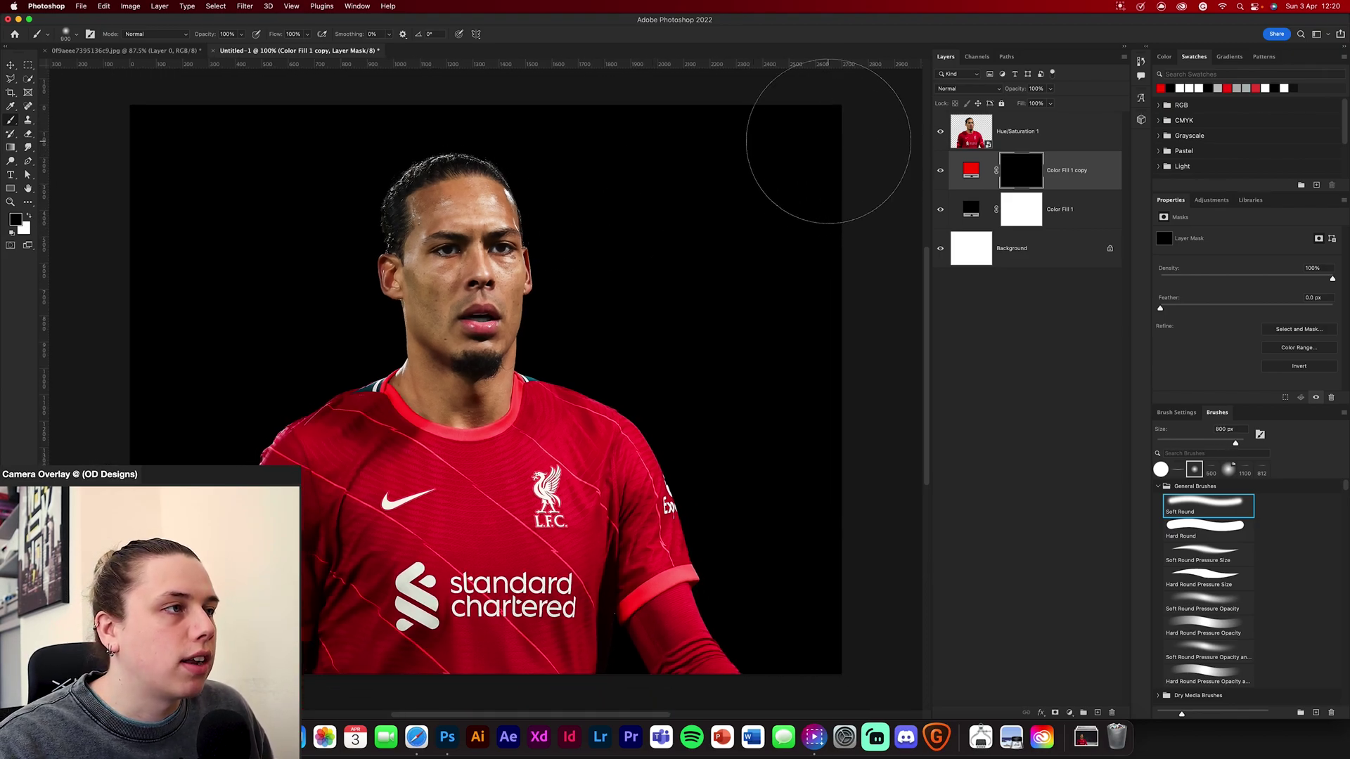
key("x")
left_click(819, 187)
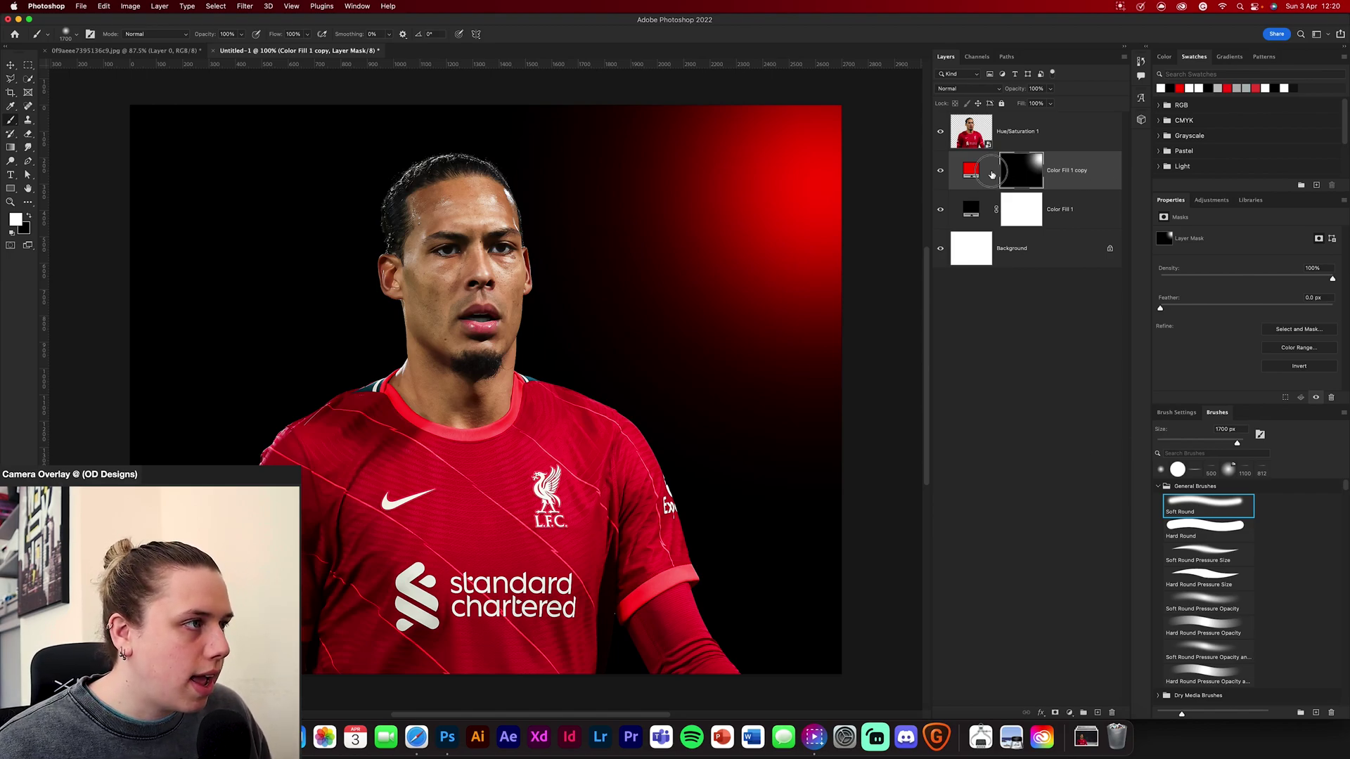
Step: Add a Hue/Saturation adjustment layer above the player cutout and clip it to that layer
left_click(1039, 137)
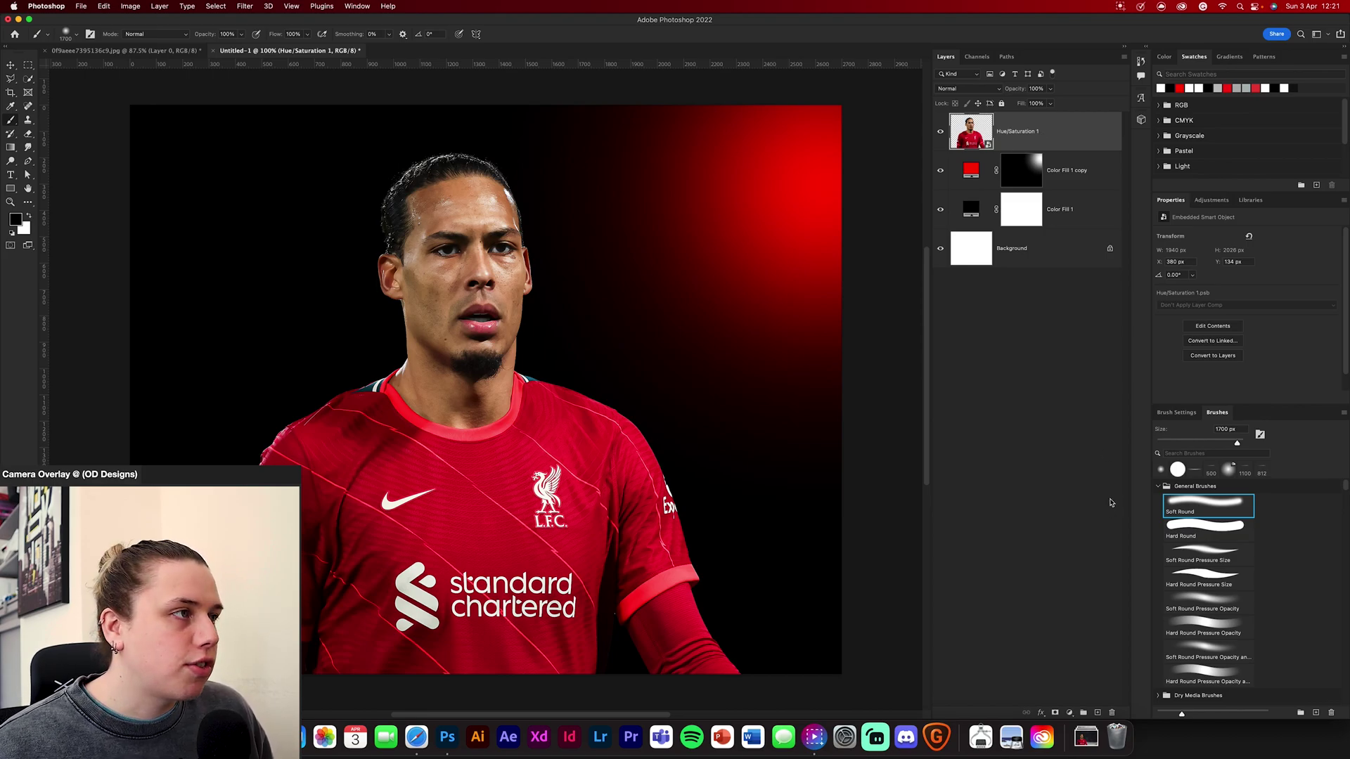
left_click(1069, 713)
left_click(1111, 507)
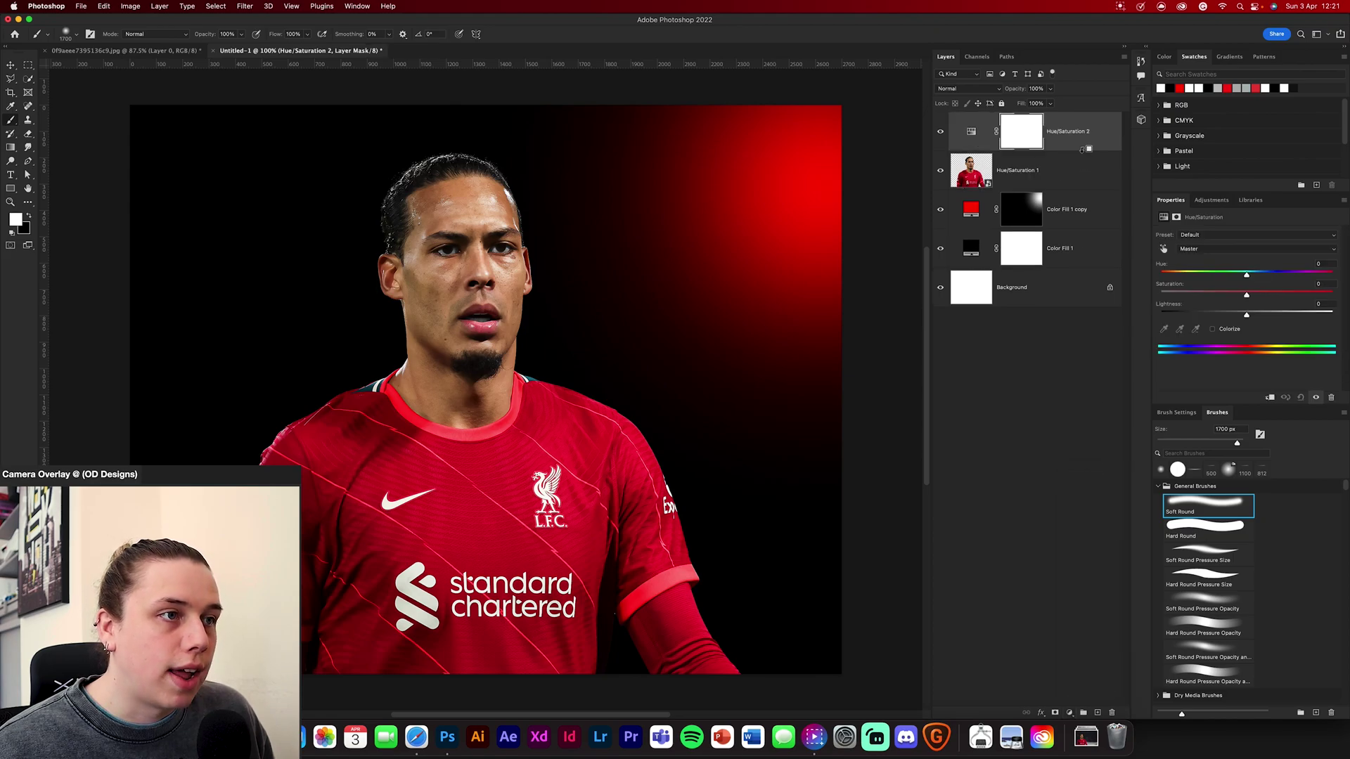
left_click(1083, 149, "alt")
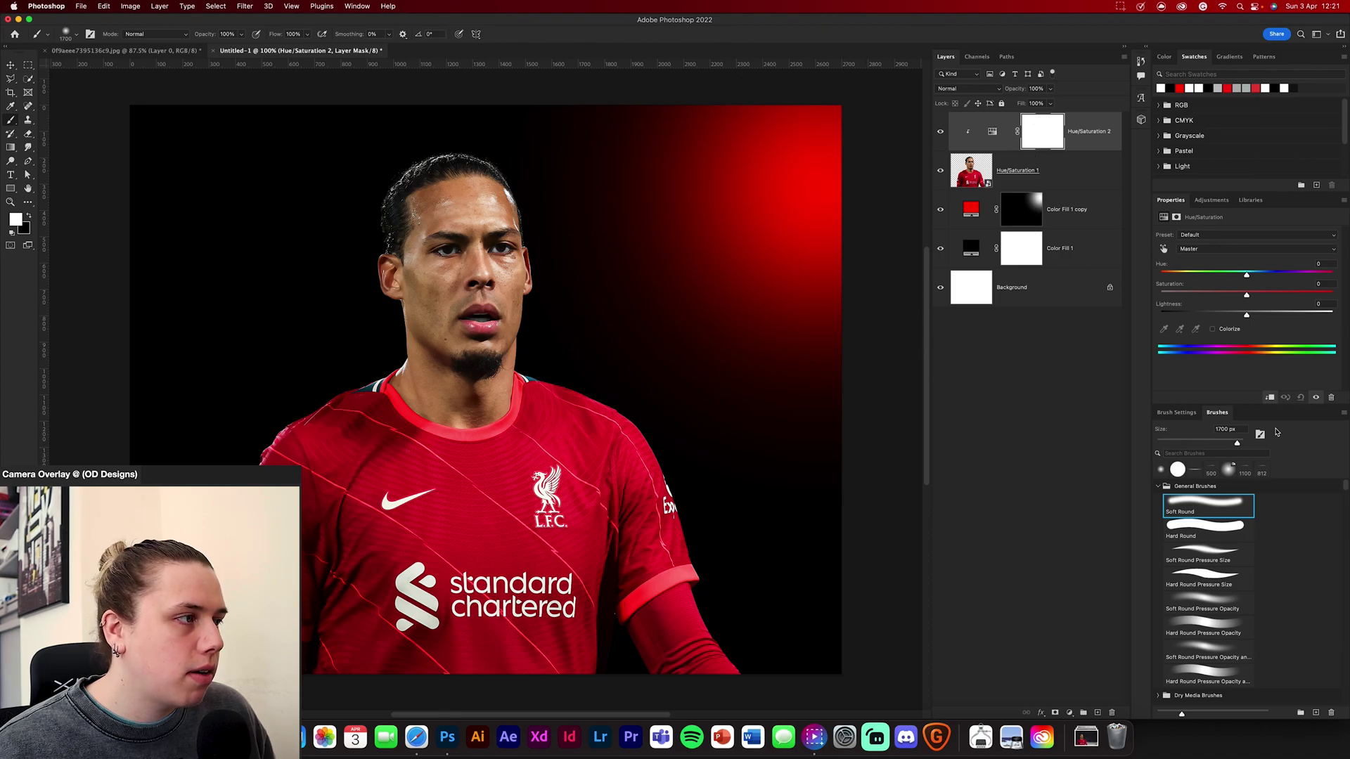
Step: Colorize the player through the clipped adjustment with hue 0, saturation 80 and lightness -10
left_click(1212, 330)
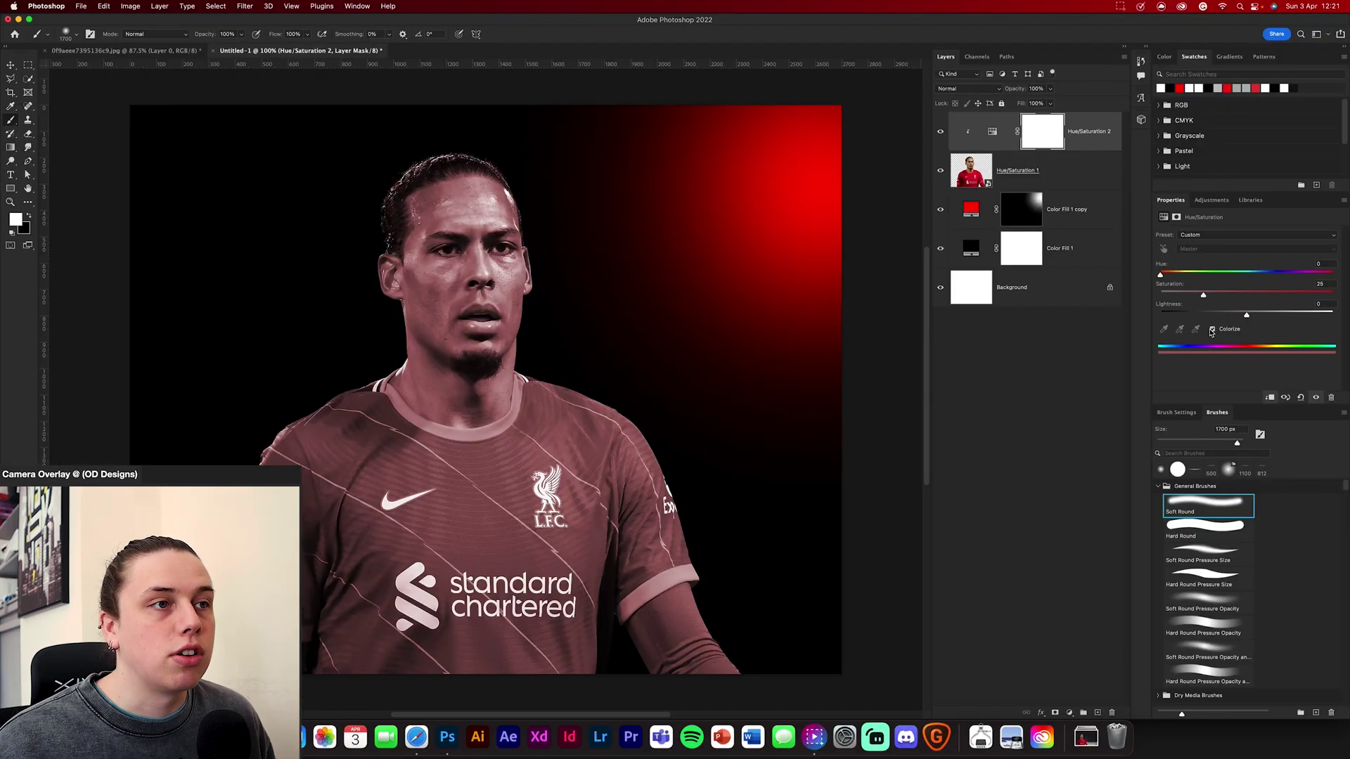
left_click_drag(1157, 273, 972, 260)
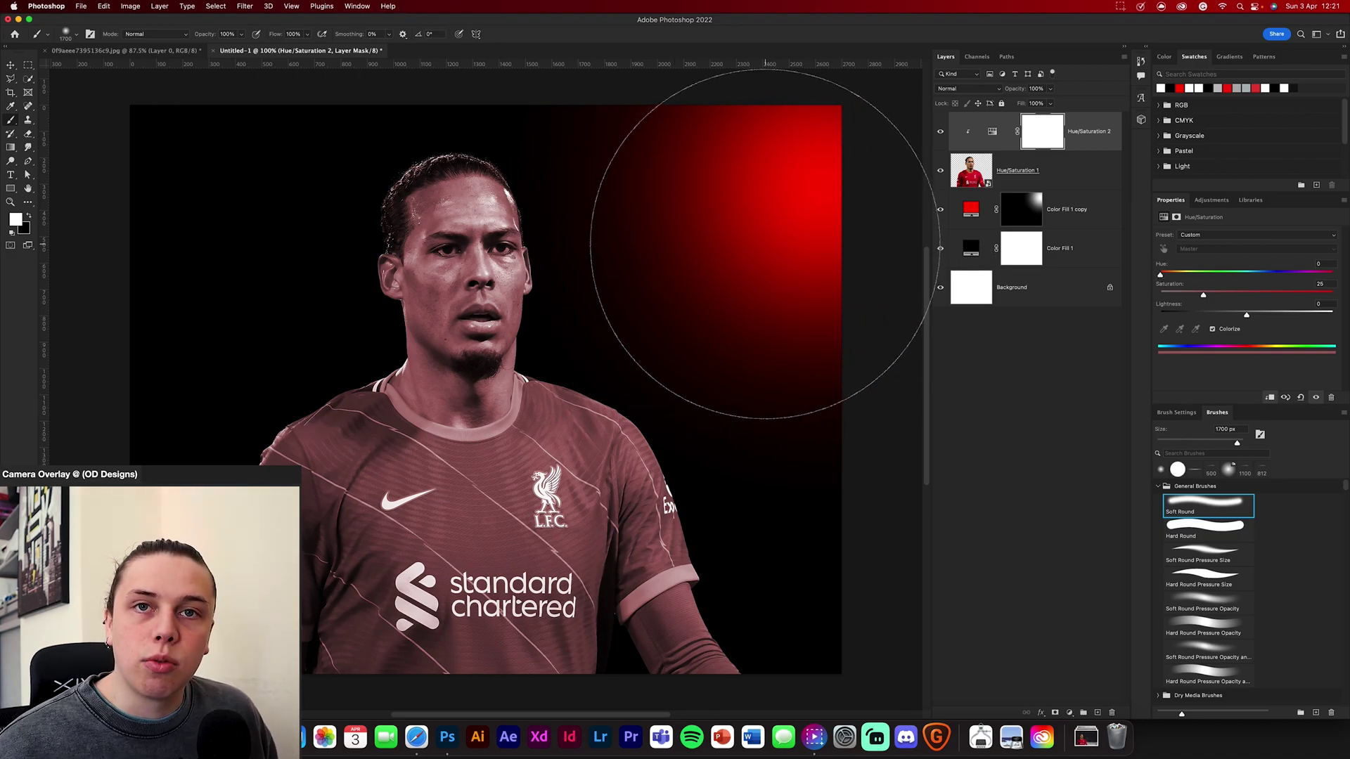
left_click_drag(1204, 295, 1298, 296)
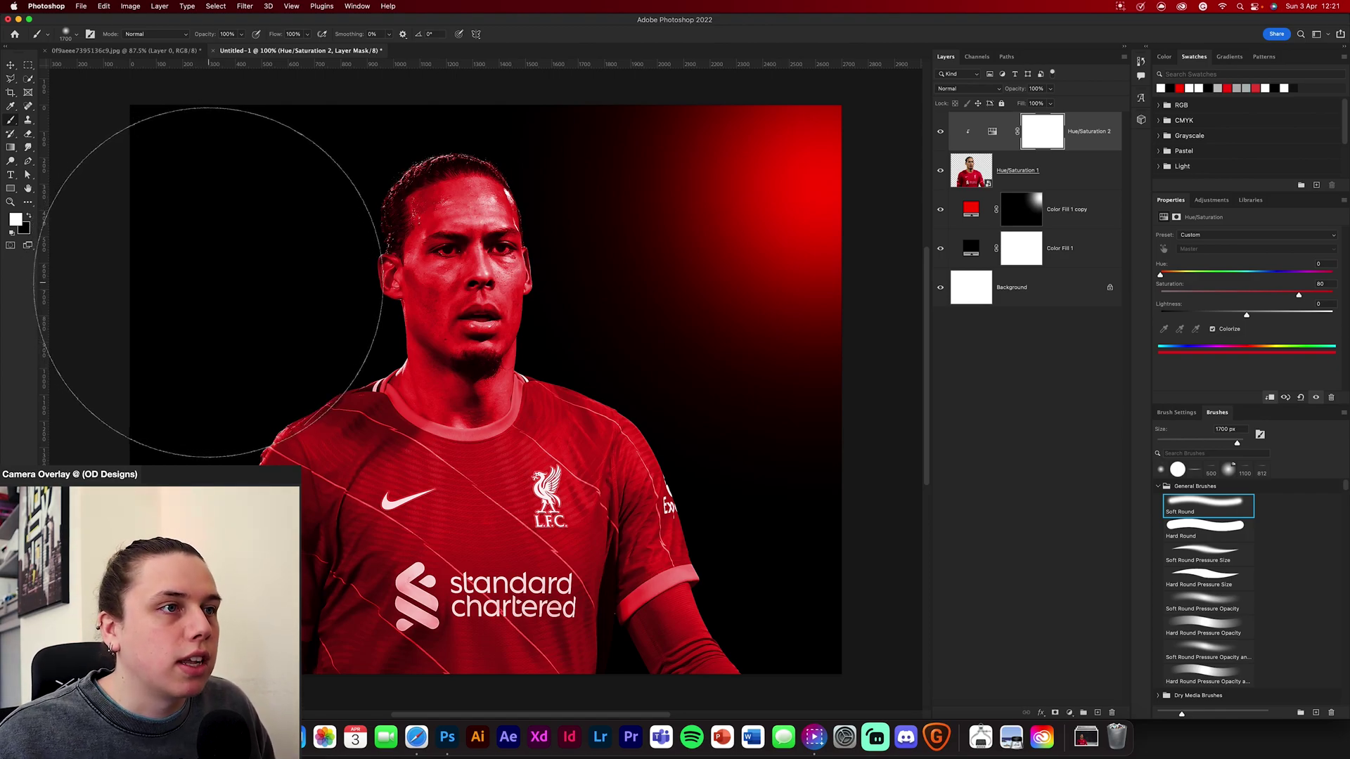
left_click(11, 64)
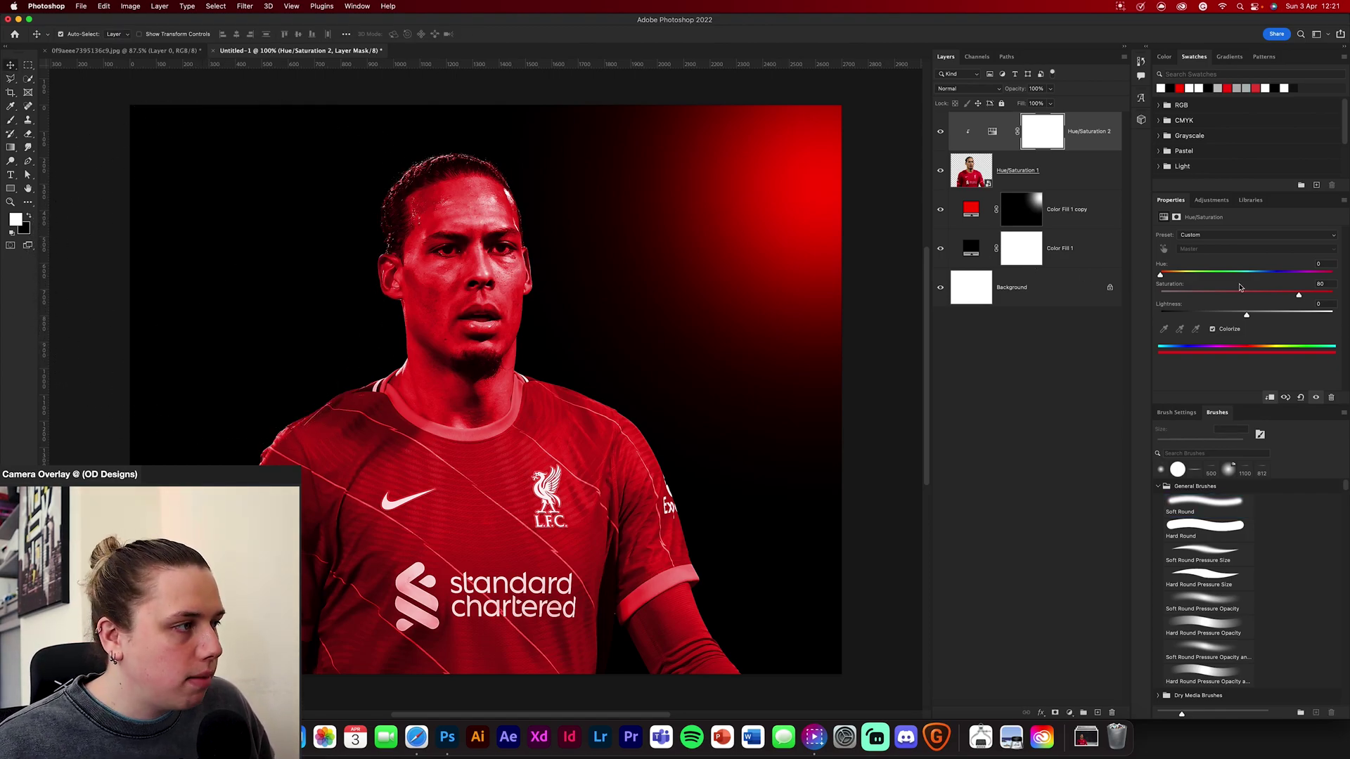
mouse_move(1246, 316)
left_mouse_down()
mouse_move(1271, 316)
mouse_move(1241, 318)
left_mouse_up()
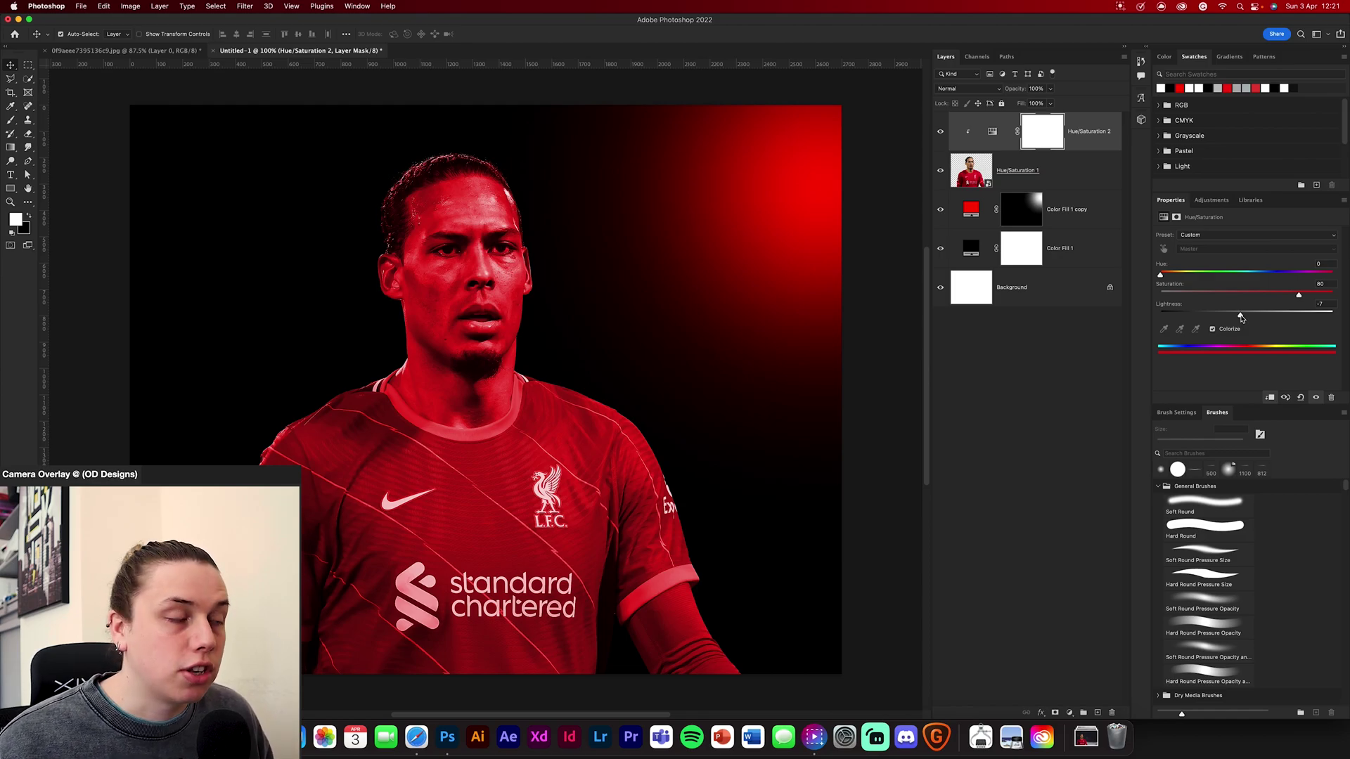
left_click_drag(1240, 318, 1238, 317)
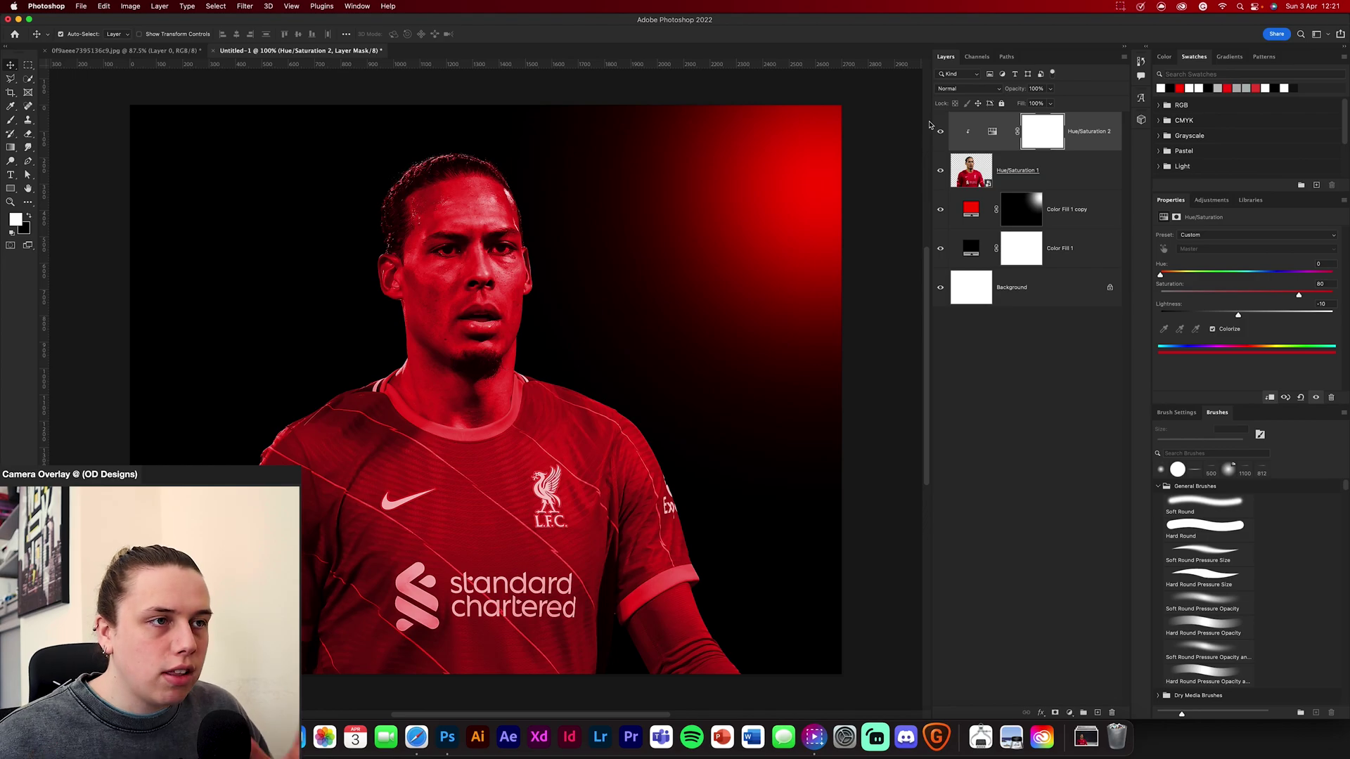
Step: In the adjustment layer's Blend If settings, split the shadow sliders to 0/79 for This Layer and 0/71 for Underlying Layer
double_click(1087, 146)
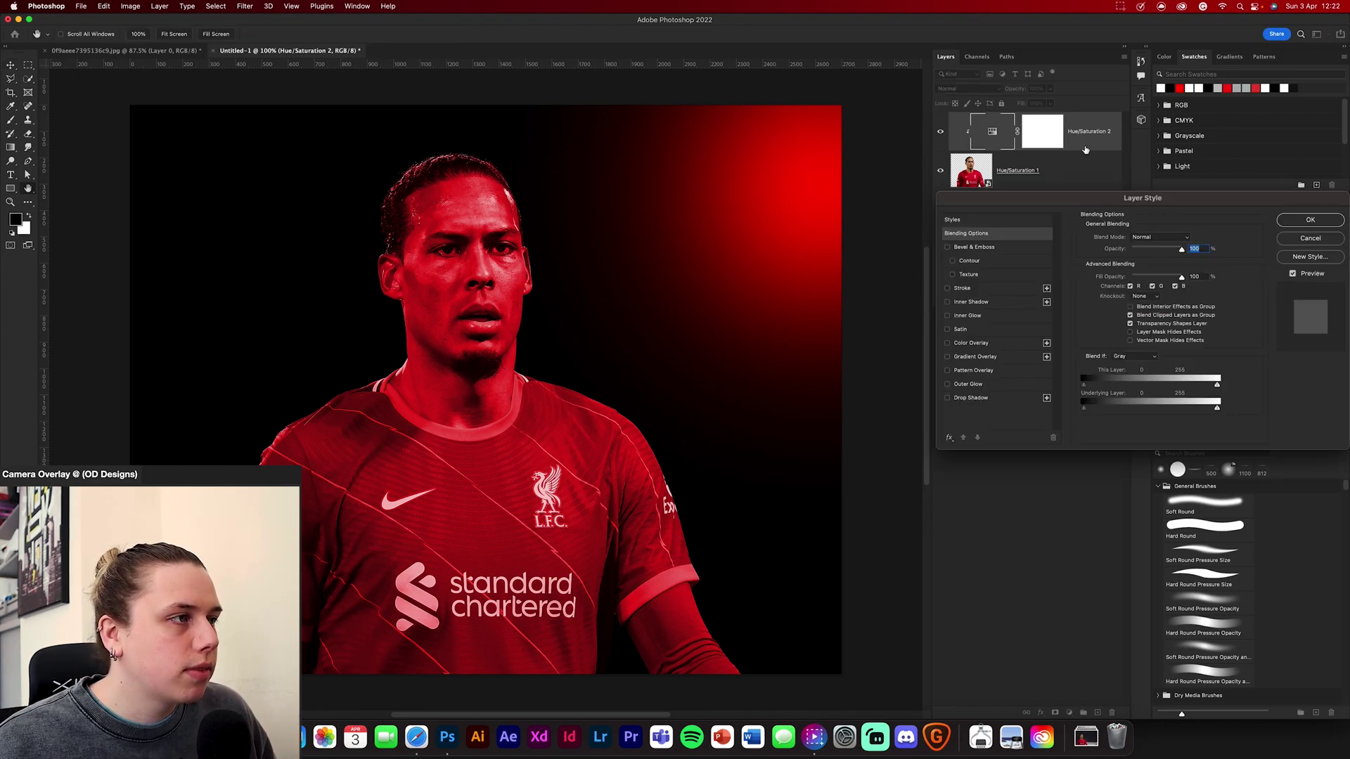
left_click_drag(1155, 205, 986, 211)
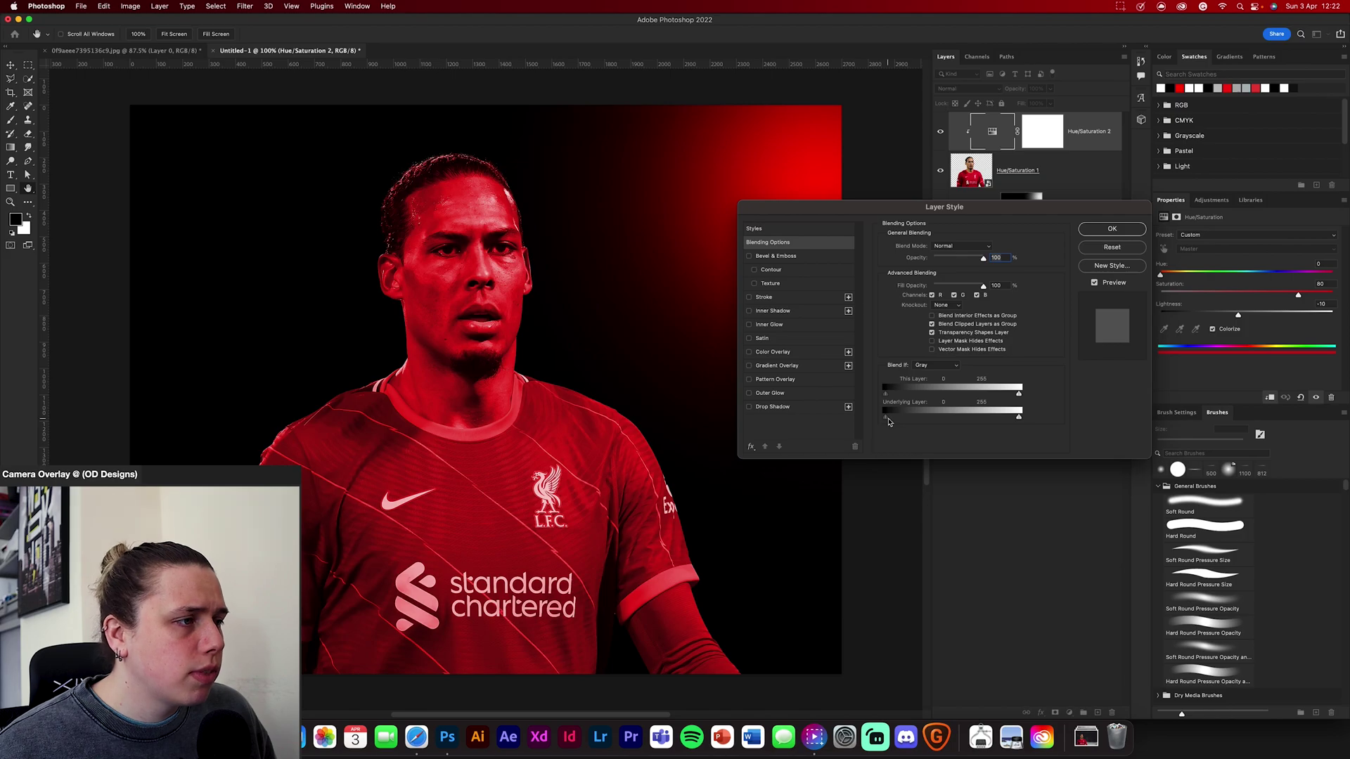
key("alt")
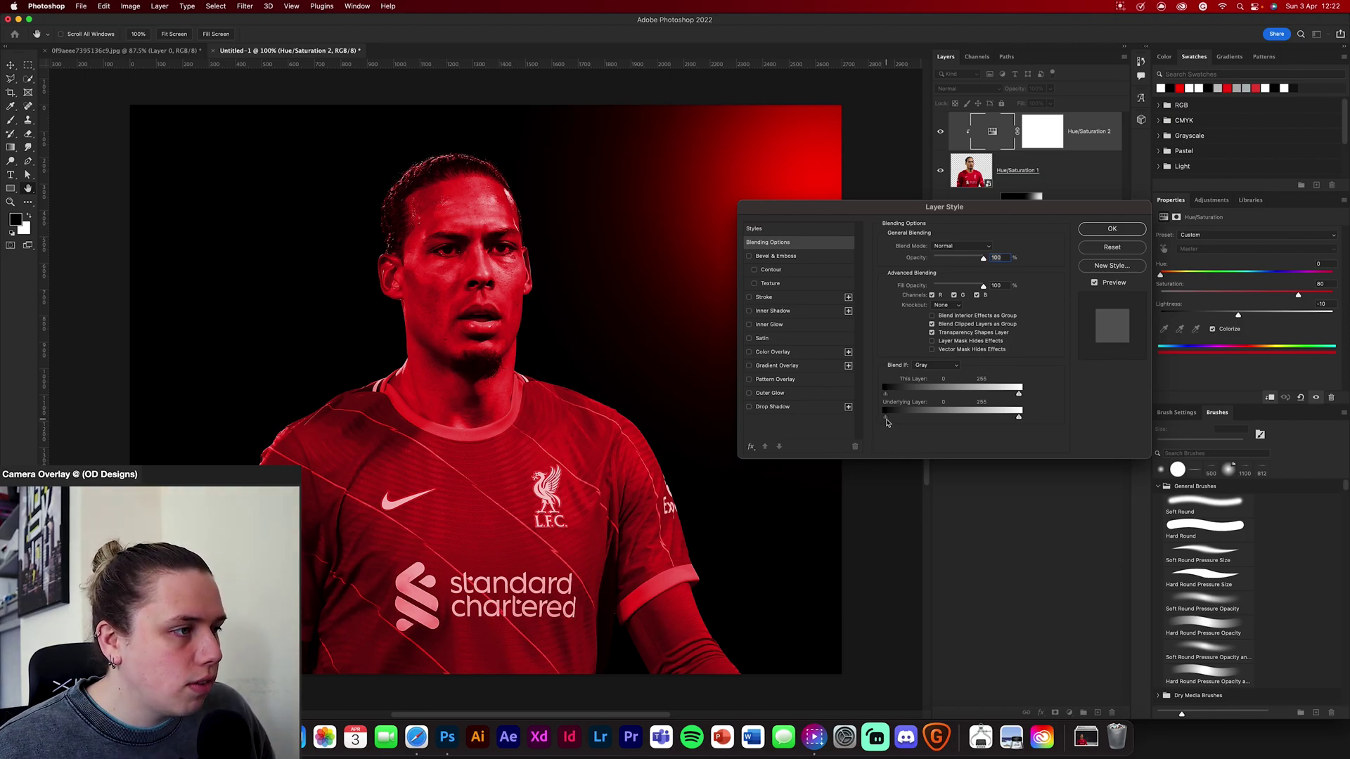
left_click_drag(887, 422, 970, 423)
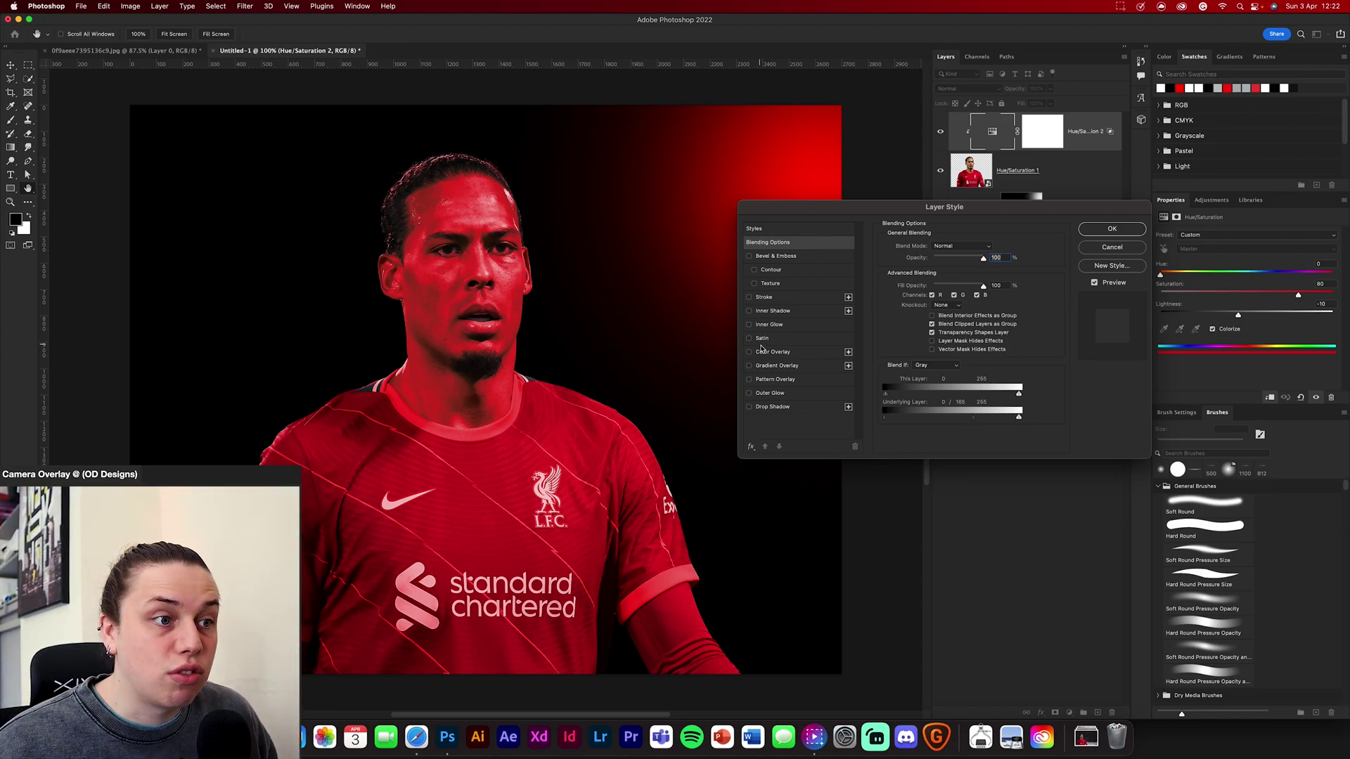
left_click_drag(973, 418, 928, 390)
key("alt")
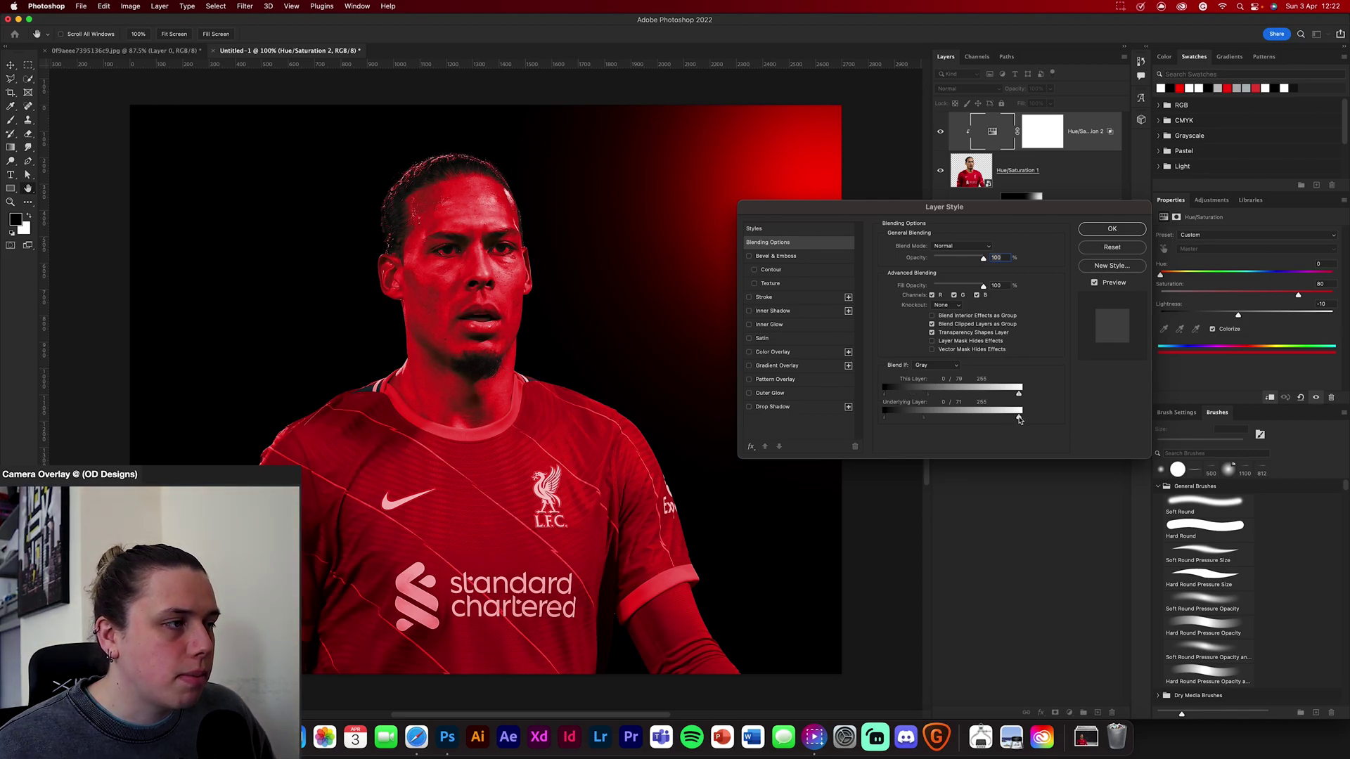
Step: Split the Underlying Layer highlight slider to 177/255 and apply the blending options
key("alt")
left_click_drag(1019, 417, 980, 422)
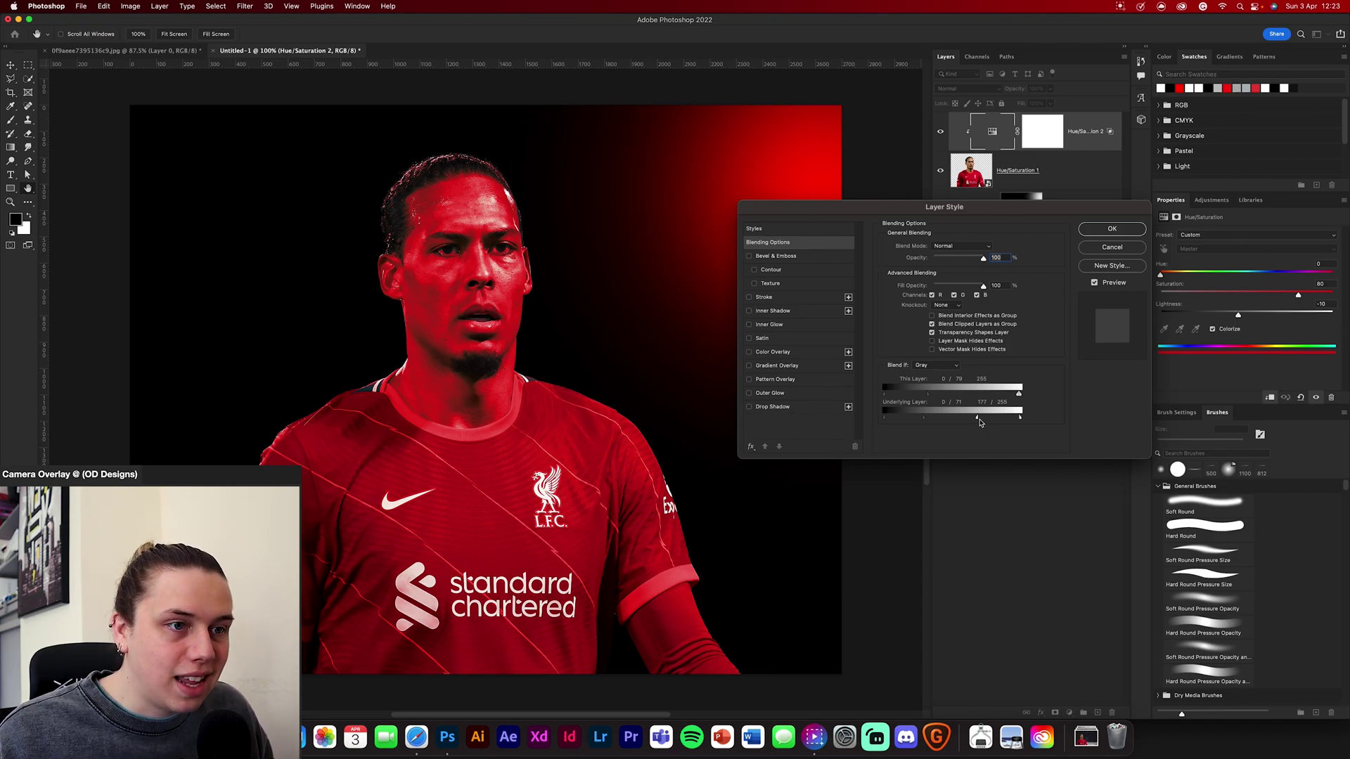
left_click(1107, 230)
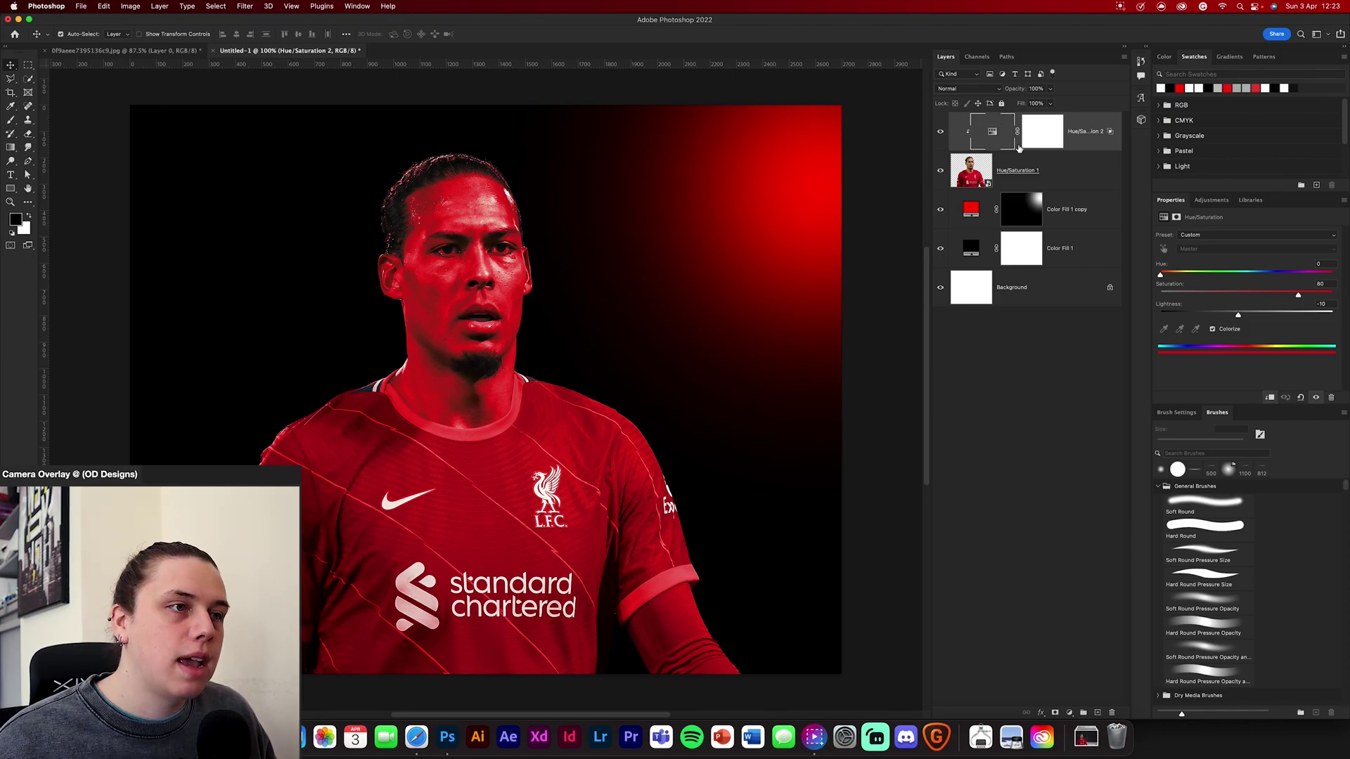
Step: Invert the clipped Hue/Saturation layer's mask to black and set up a Soft Round brush at 175 px with 11% flow
left_click(1028, 139)
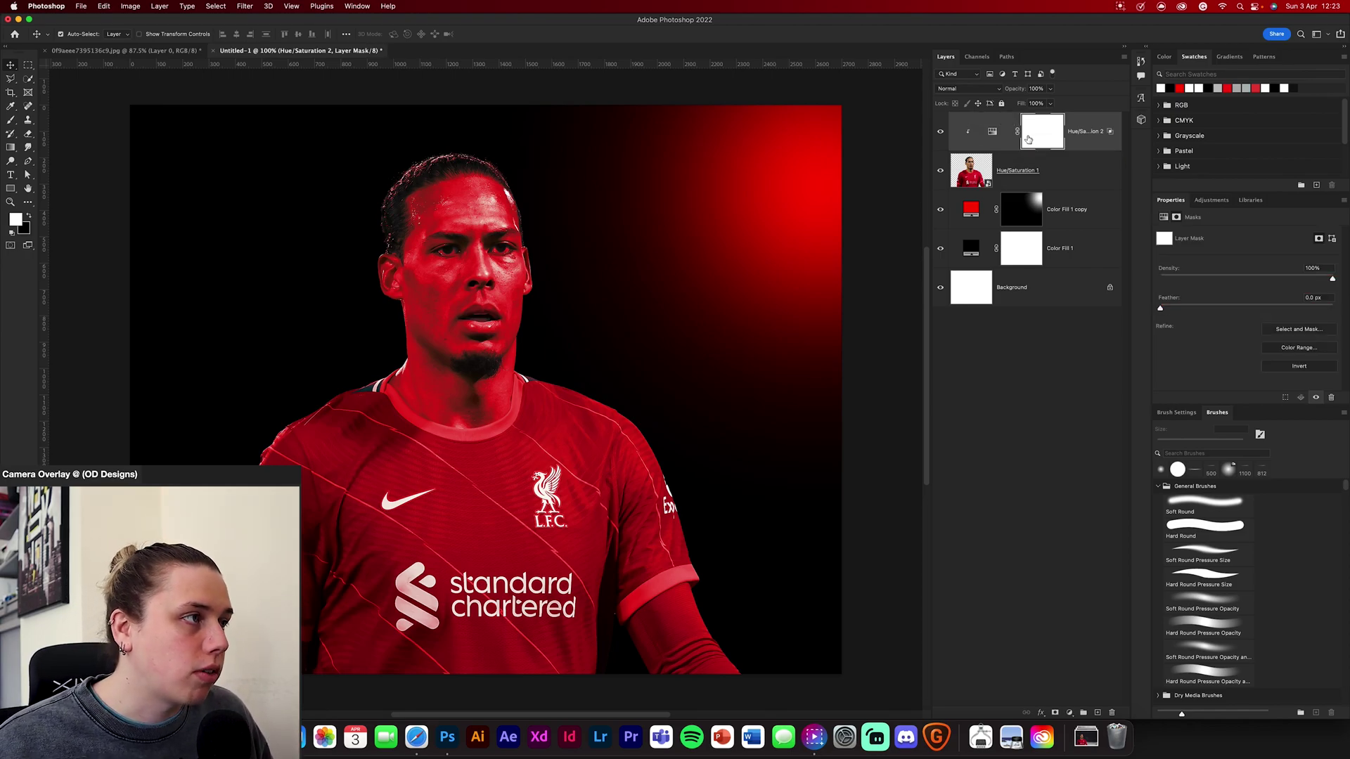
key("super+i")
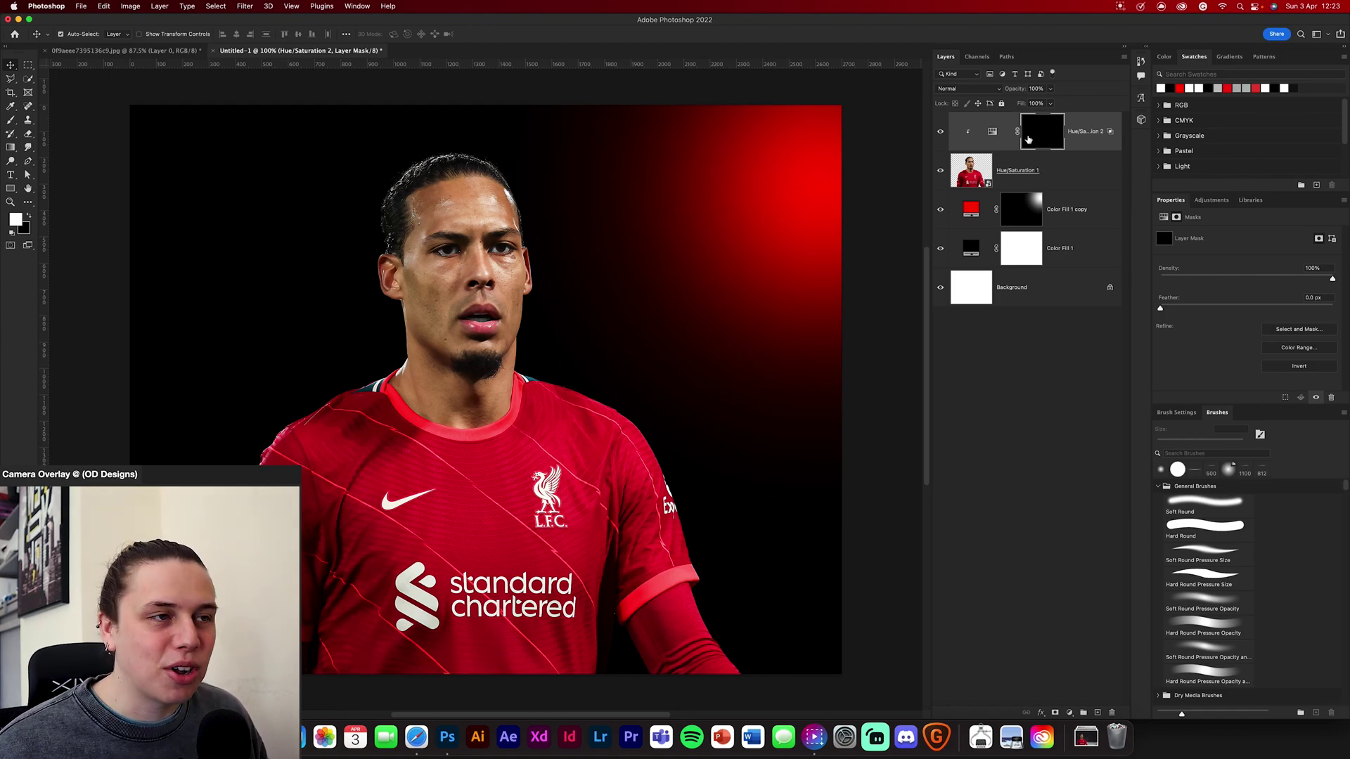
key("super+equal")
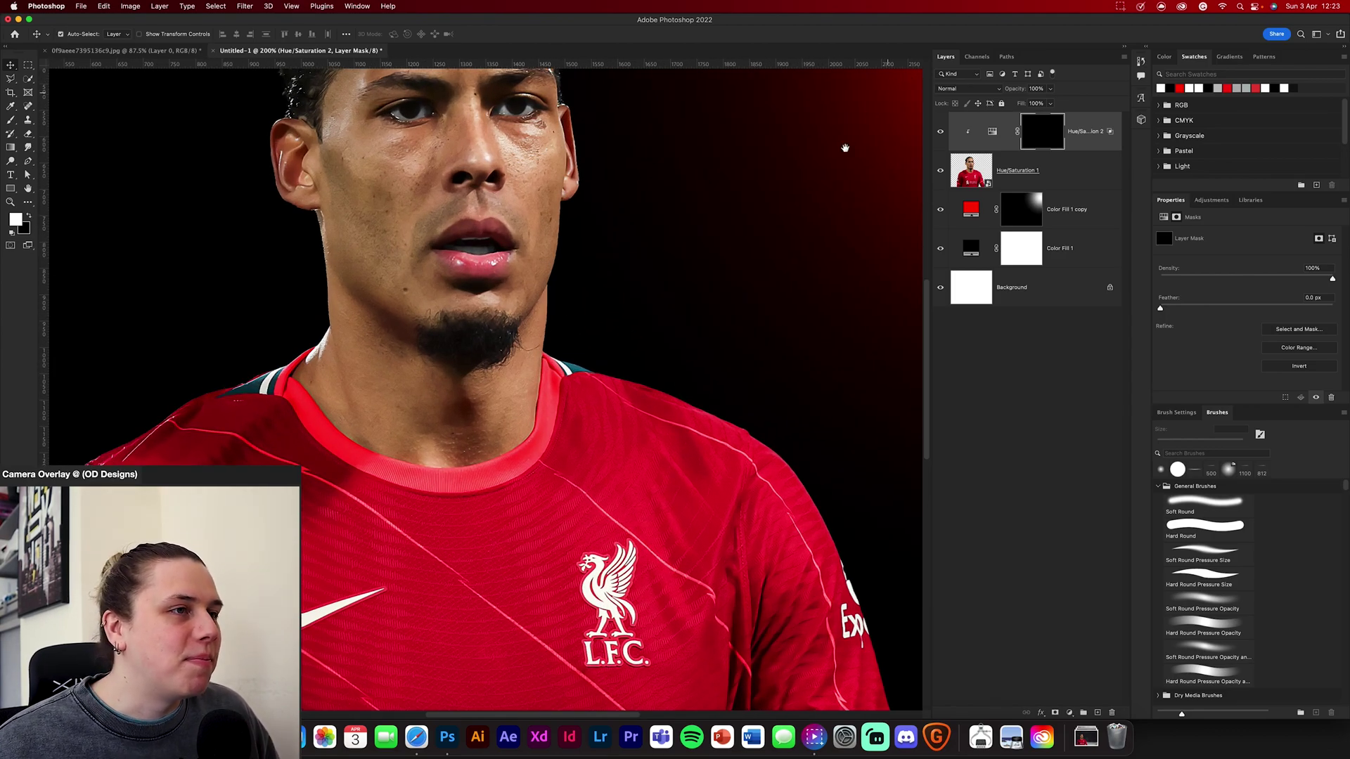
left_click_drag(781, 311, 880, 482)
key("b")
left_click(1218, 502)
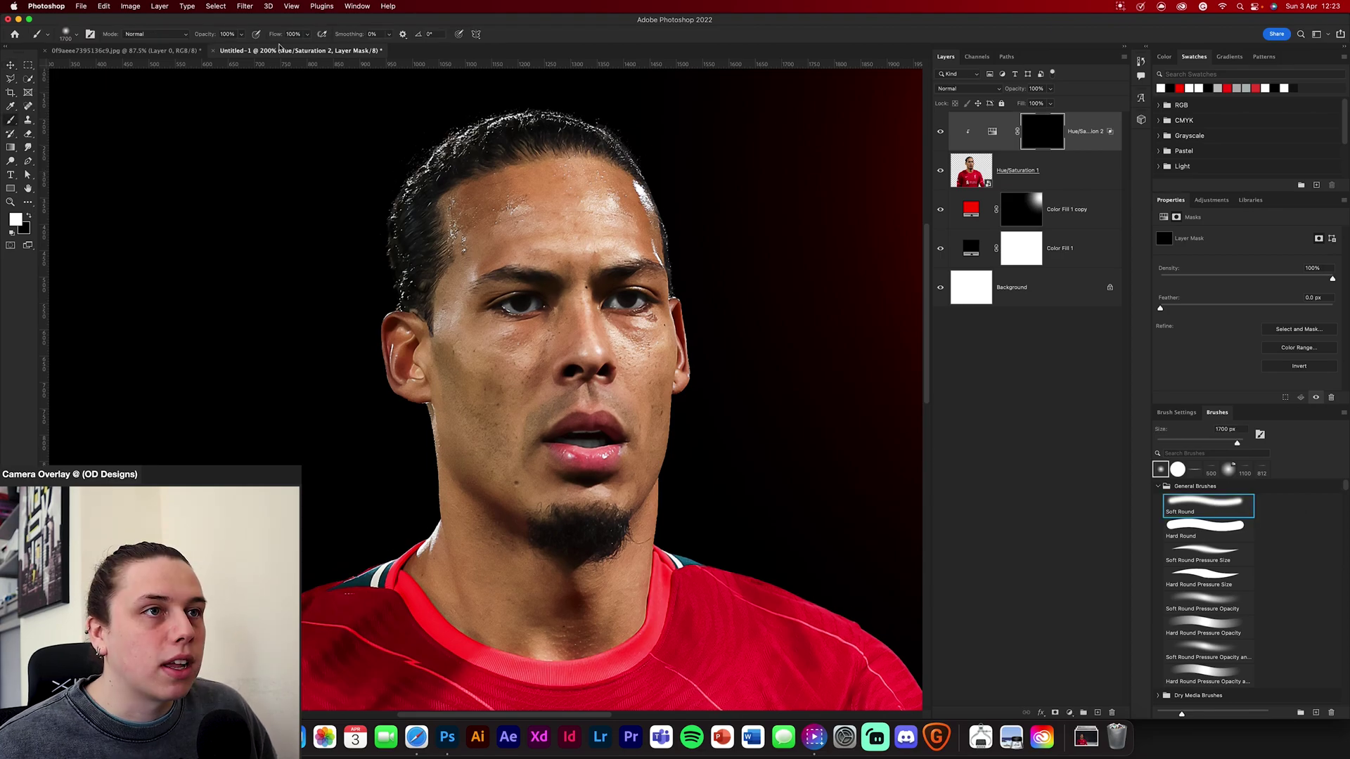
left_click_drag(280, 40, 267, 41)
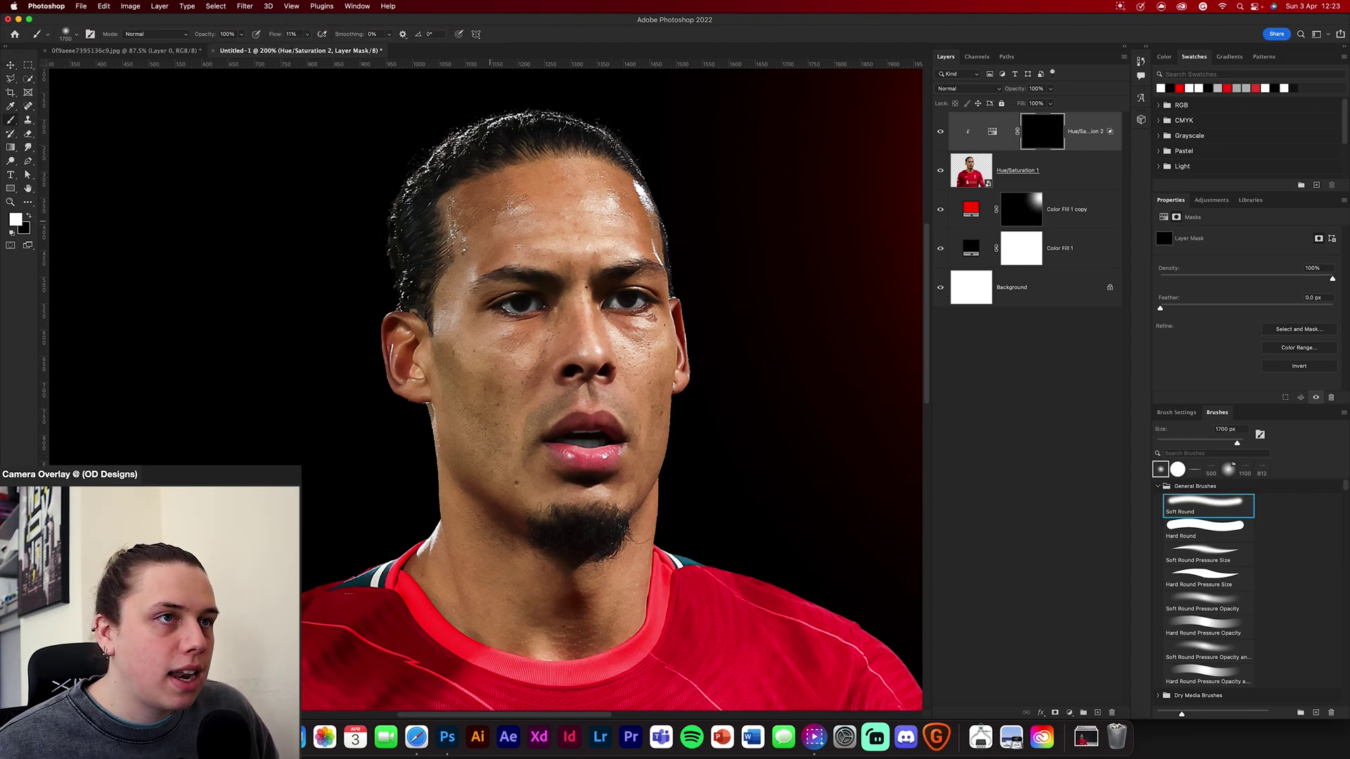
key("bracketleft")
key("bracketleft")
key("bracketleft")
key("bracketleft")
key("bracketleft")
key("bracketleft")
key("bracketleft")
key("bracketleft")
key("bracketleft")
key("bracketleft")
key("bracketleft")
key("bracketleft")
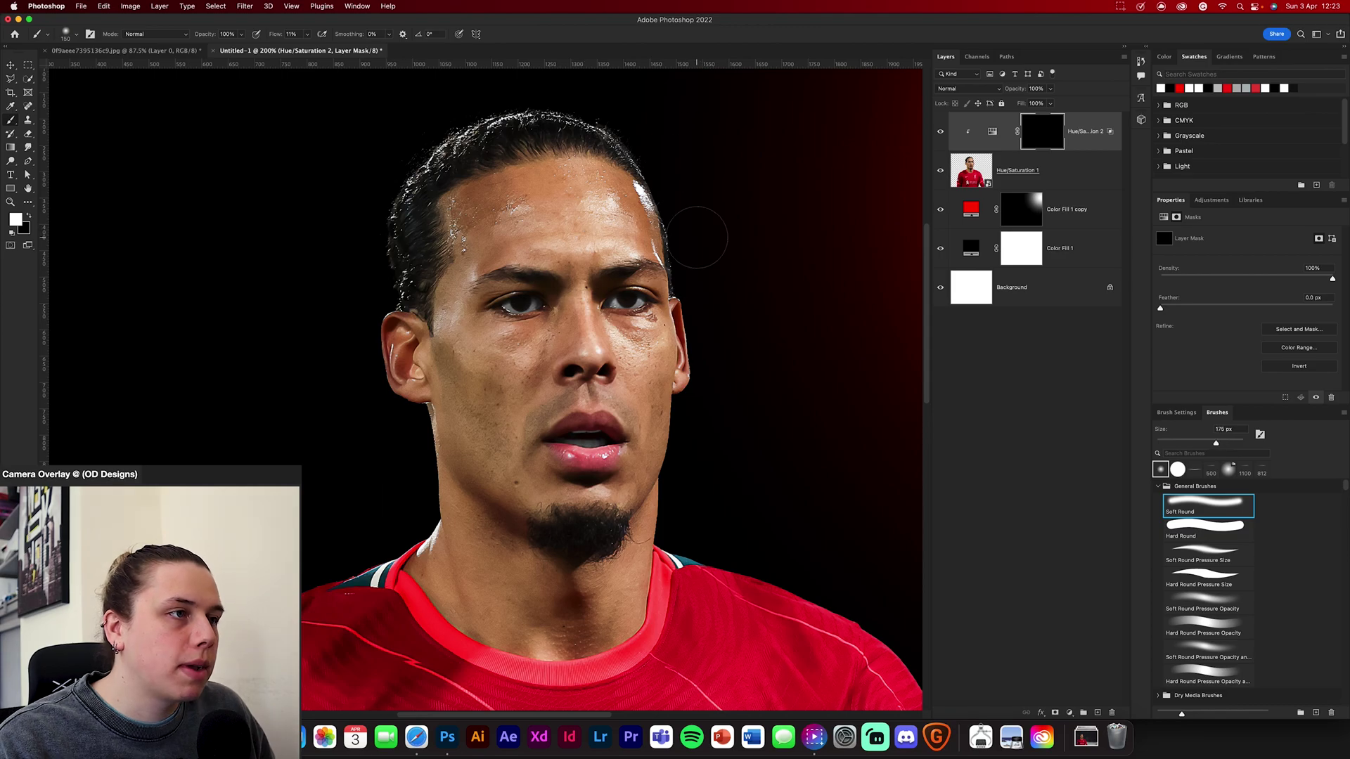
Step: Try to paint the red tint down the ear and cheek on the left side of the face
left_click_drag(617, 279, 234, 344)
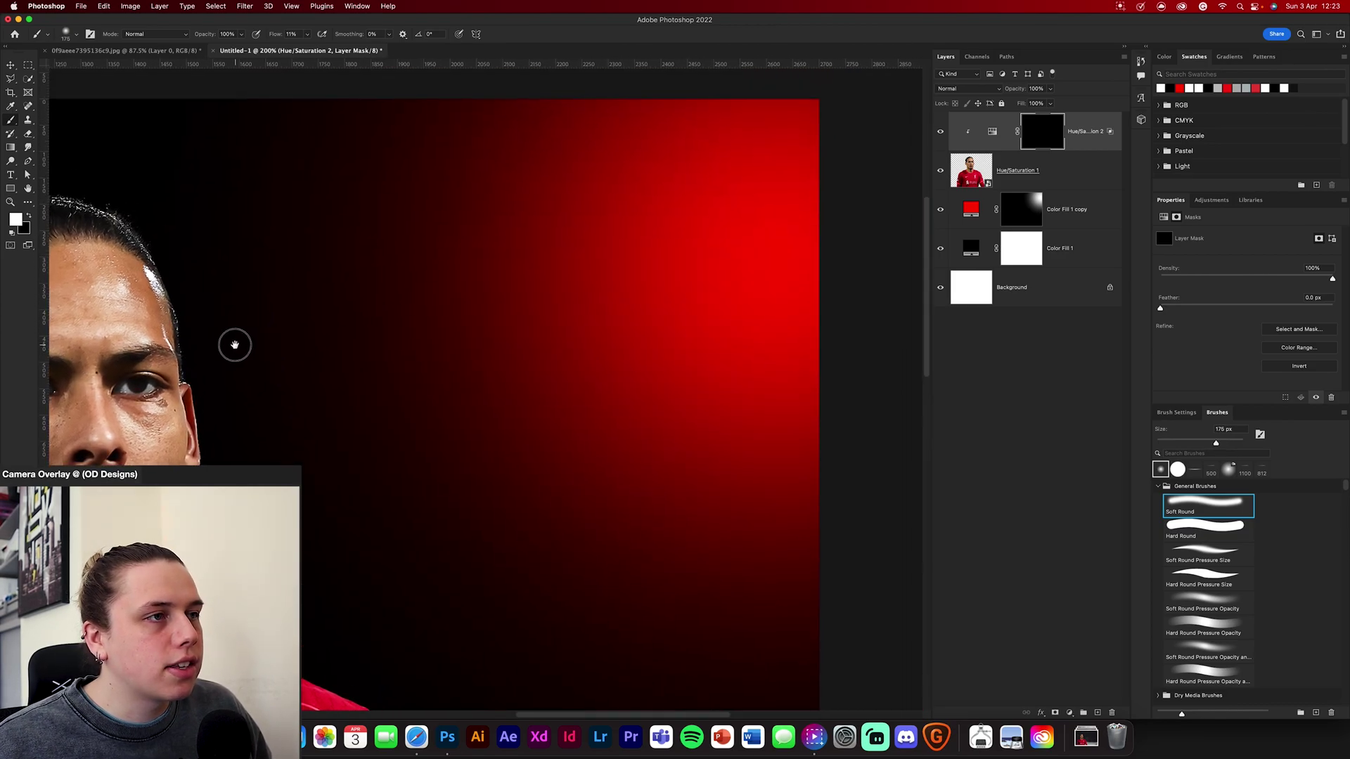
scroll(265, 231, "left", 5)
left_click_drag(266, 231, 257, 443)
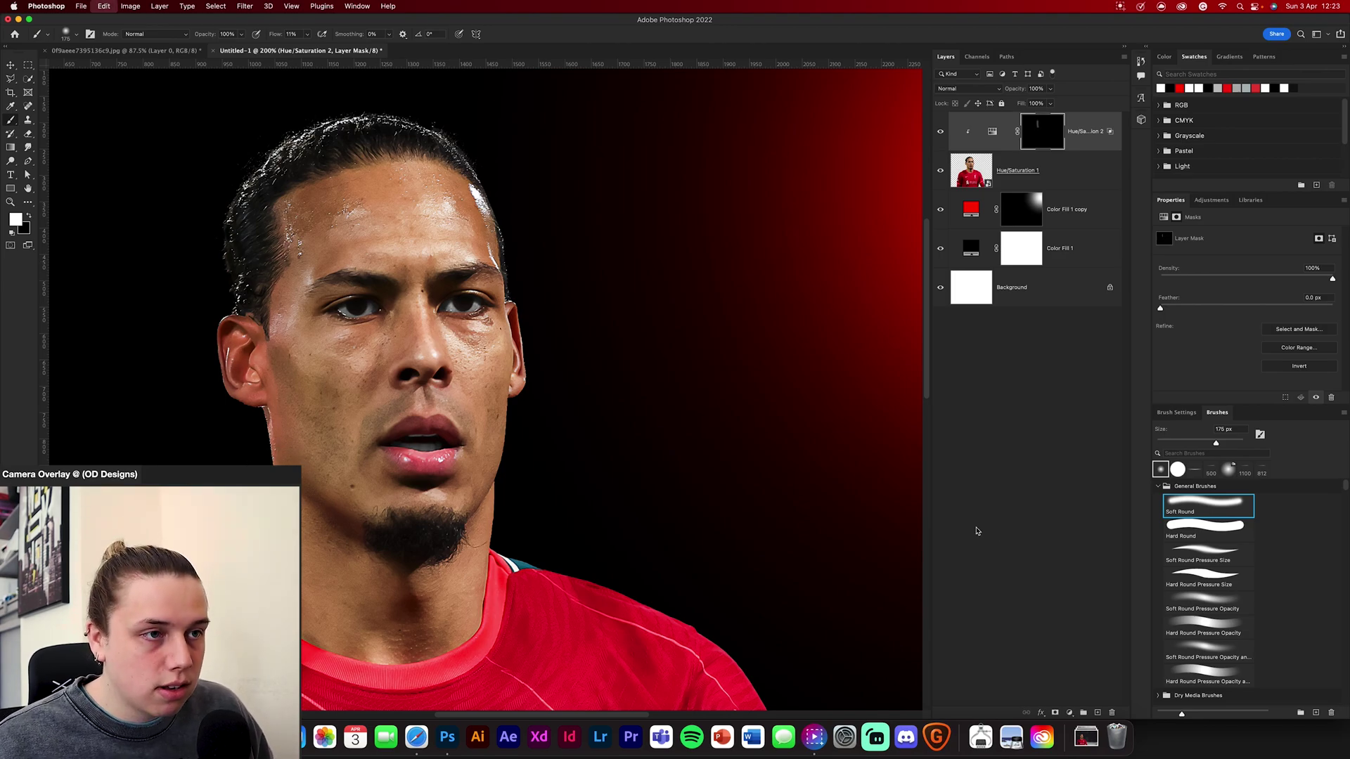
key("super+z")
Step: Reduce the Soft Round brush to 70 px and target the clipped Hue/Saturation layer's mask with white as the foreground color
scroll(521, 464, "up", 2)
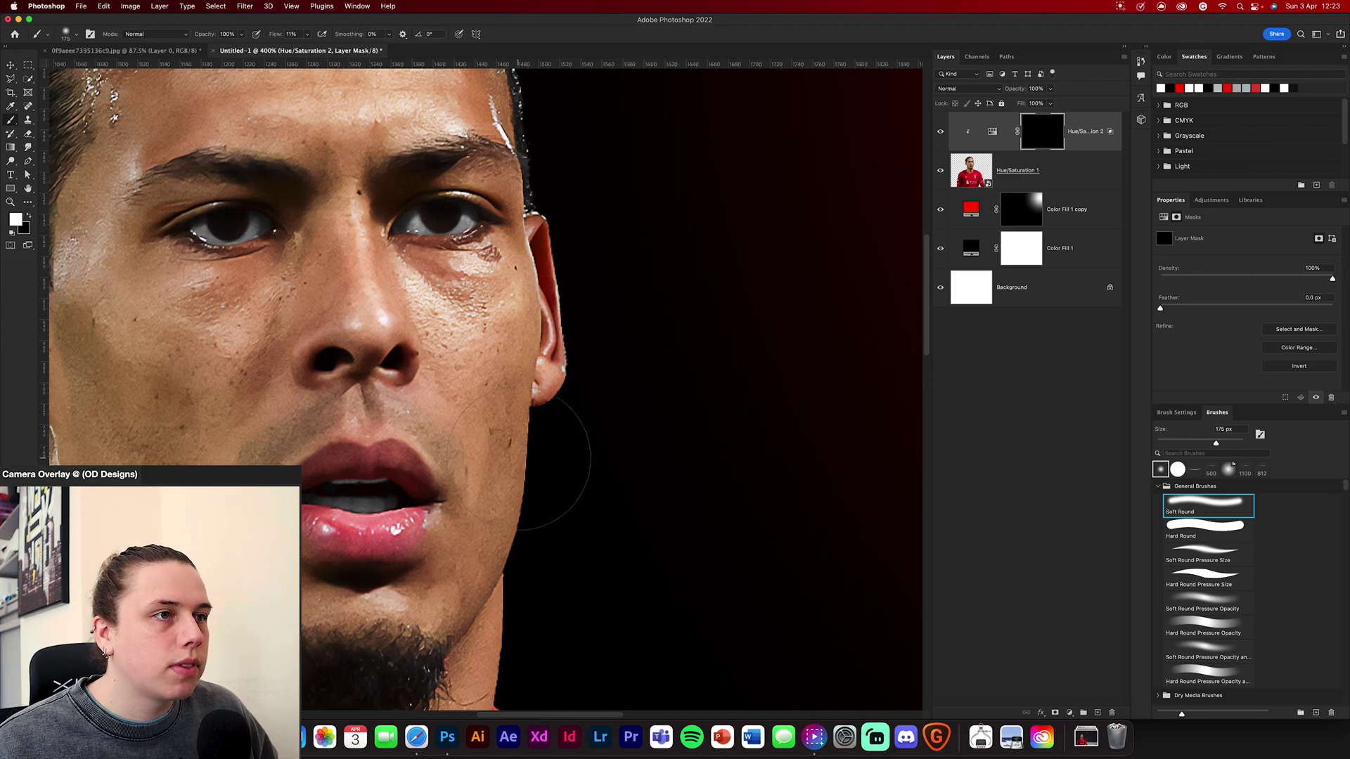
scroll(633, 427, "right", 5)
left_click_drag(542, 433, 650, 464)
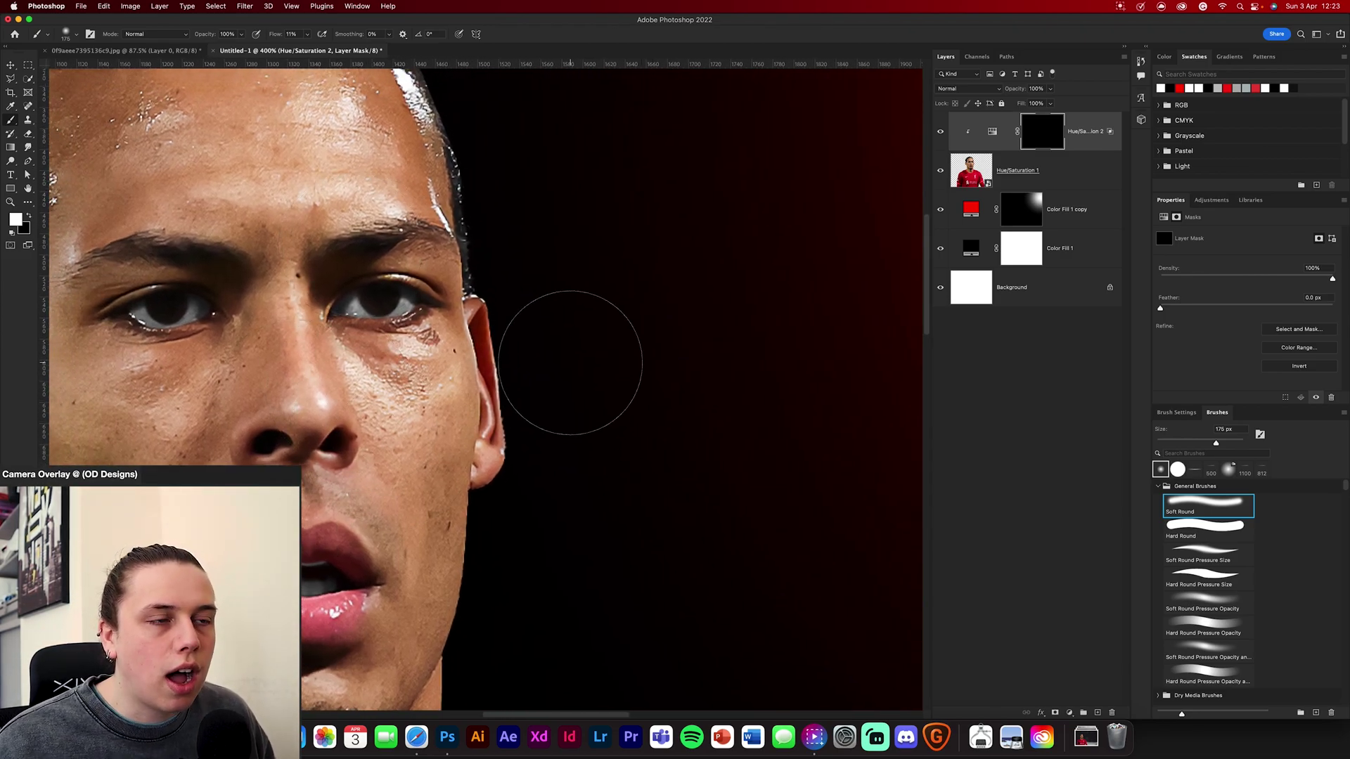
key("bracketleft")
key("bracketleft")
key("bracketleft")
key("bracketleft")
key("bracketleft")
key("bracketleft")
key("x")
left_click(1047, 239)
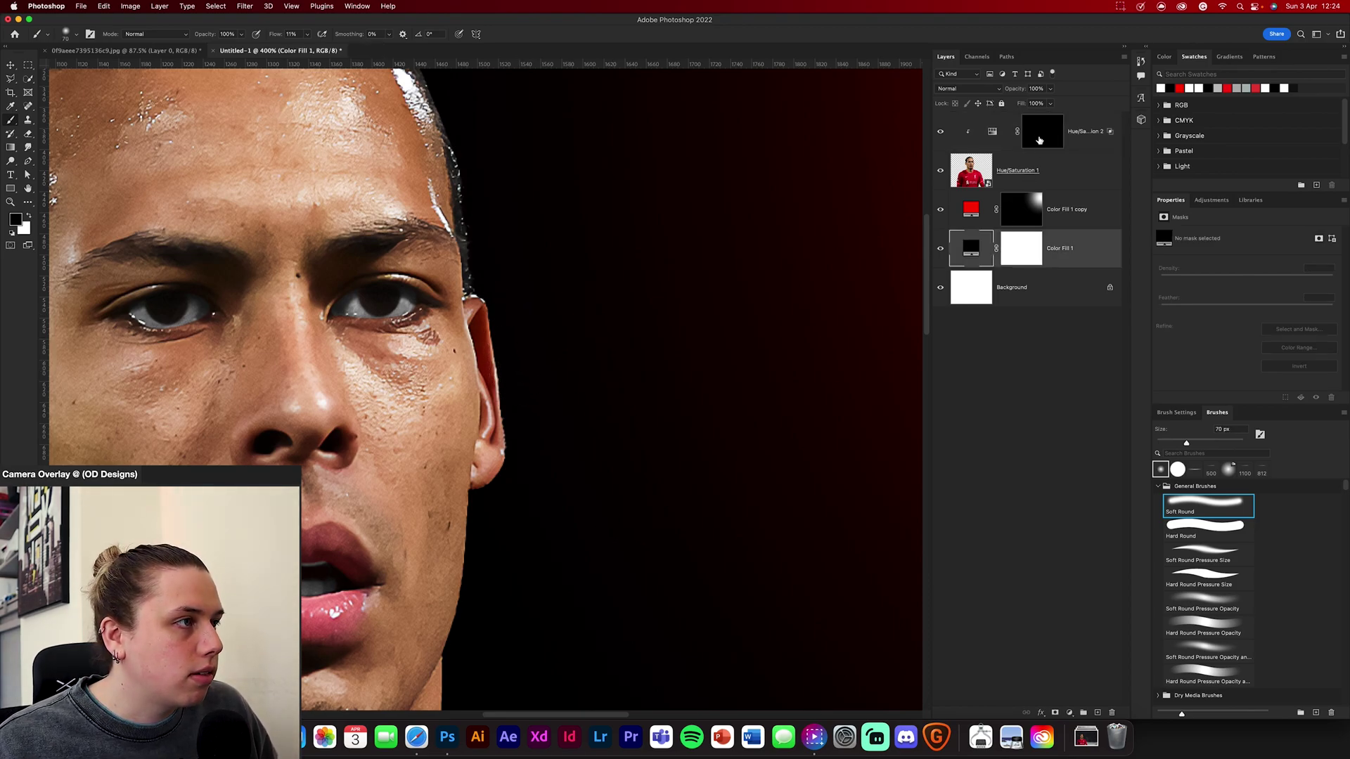
left_click(1037, 143)
key("x")
Step: Try to paint the red tint on the mask along the temple, beside the eye and down the jaw on the glow side
left_click_drag(467, 226, 639, 473)
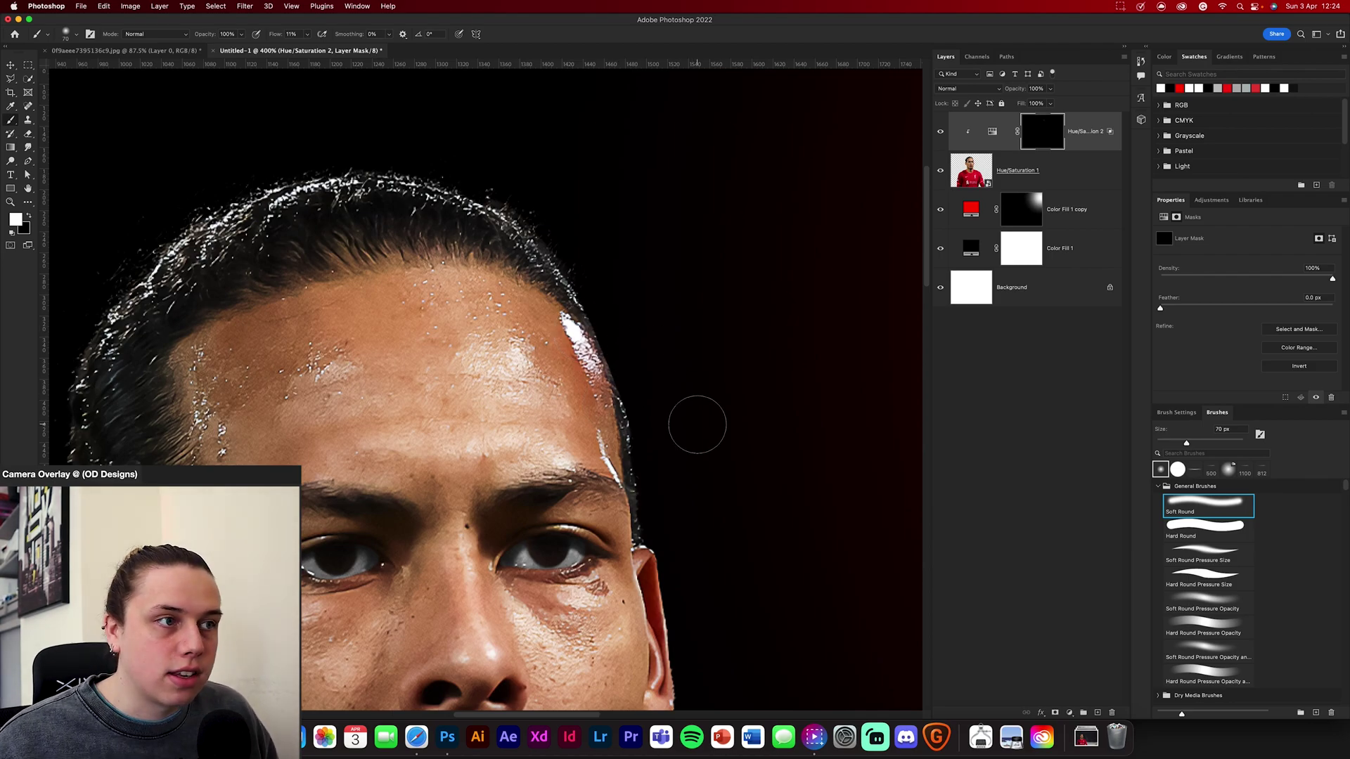
scroll(697, 425, "down", 3)
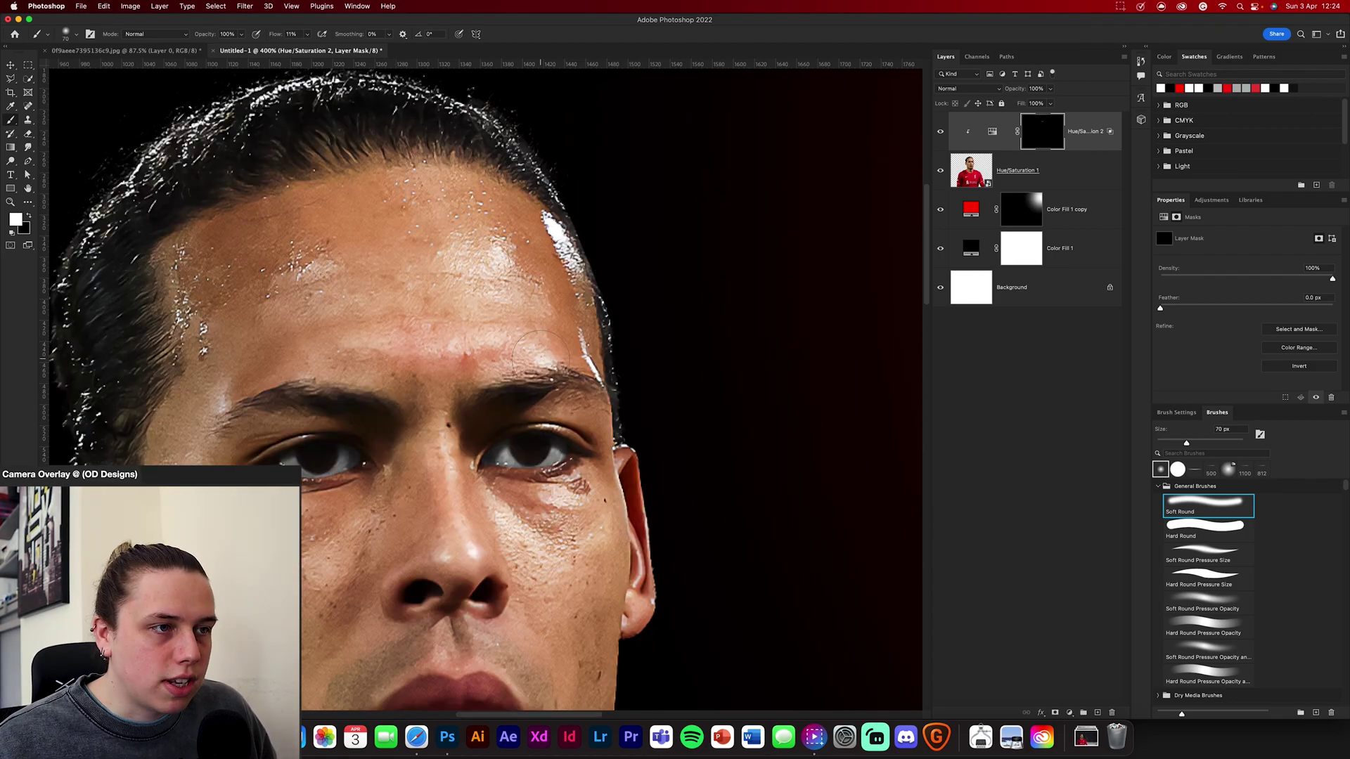
scroll(647, 450, "down", 3)
mouse_move(484, 329)
left_mouse_down()
mouse_move(531, 310)
mouse_move(563, 327)
left_mouse_up()
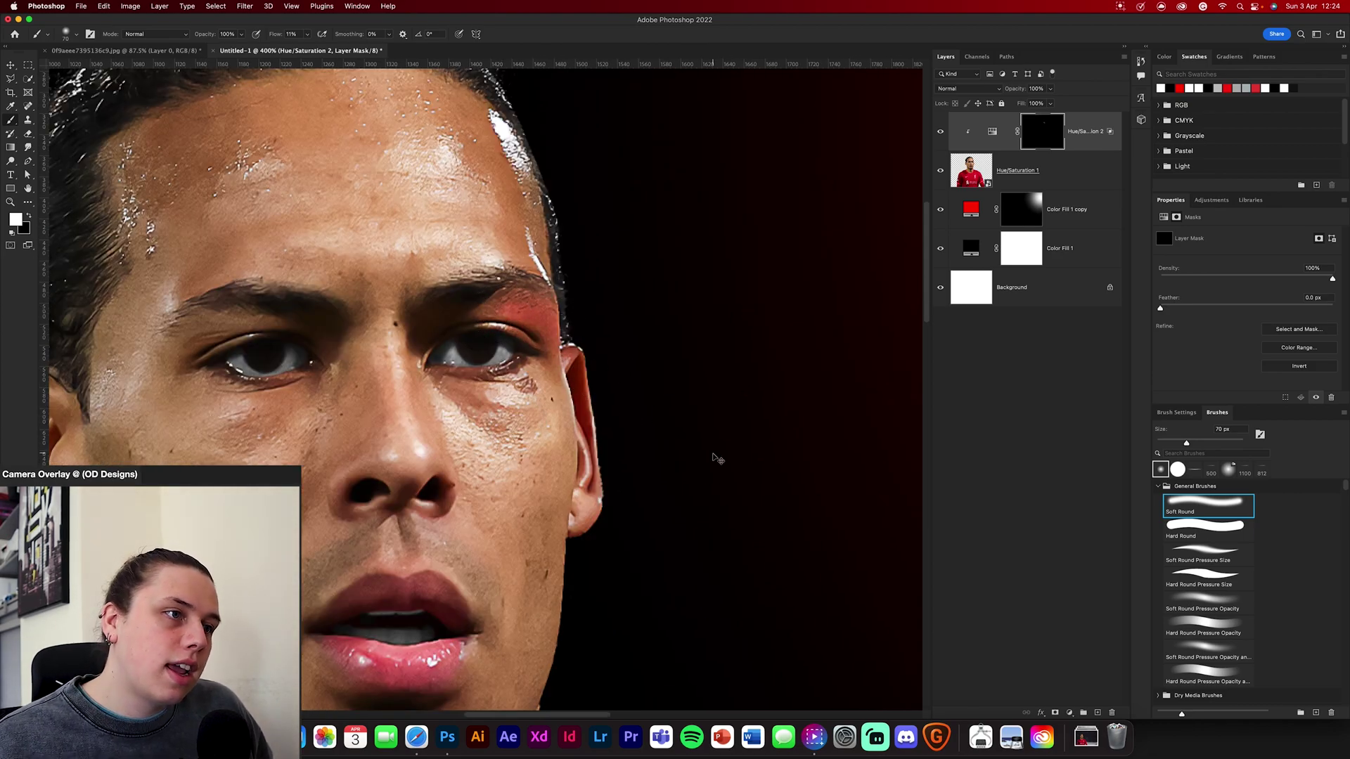
scroll(708, 452, "down", 3)
key("x")
key("alt+BackSpace")
left_click(1039, 130)
key("x")
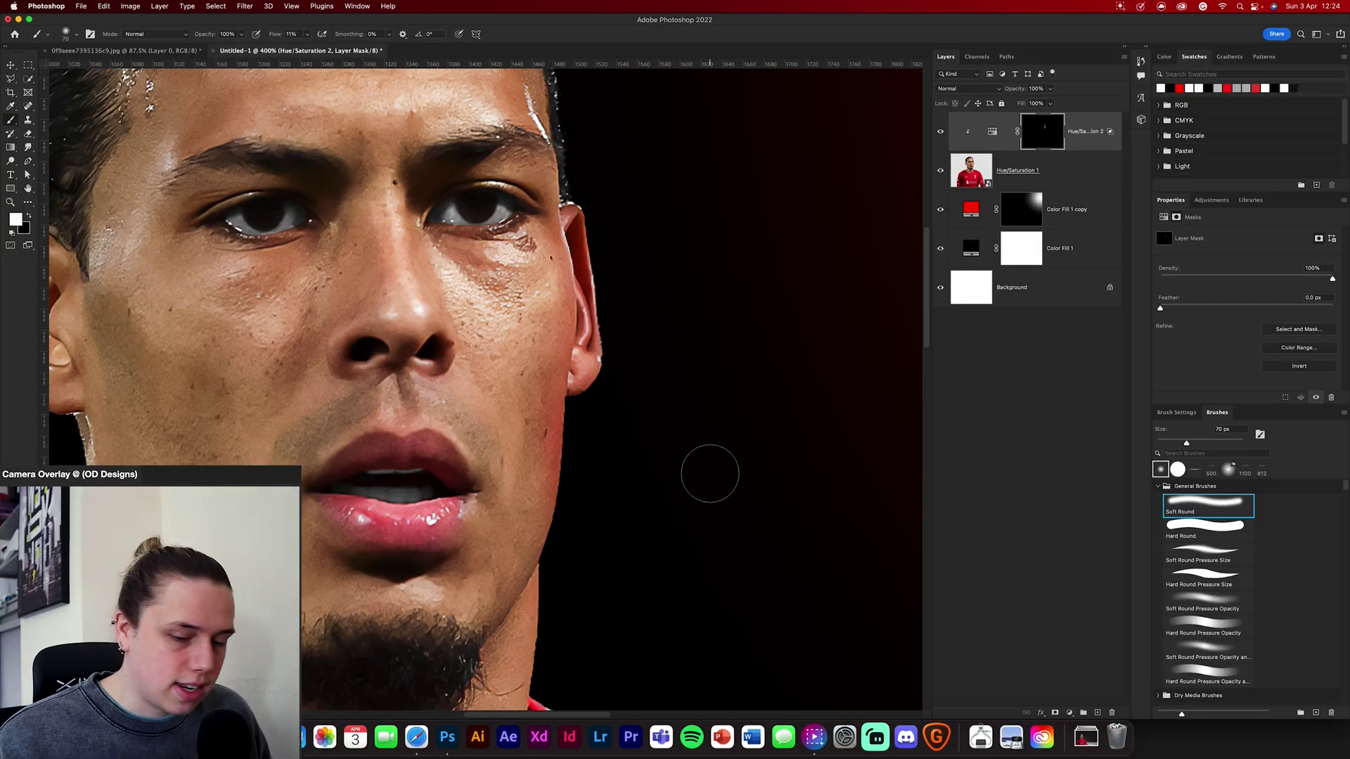
key("super+2")
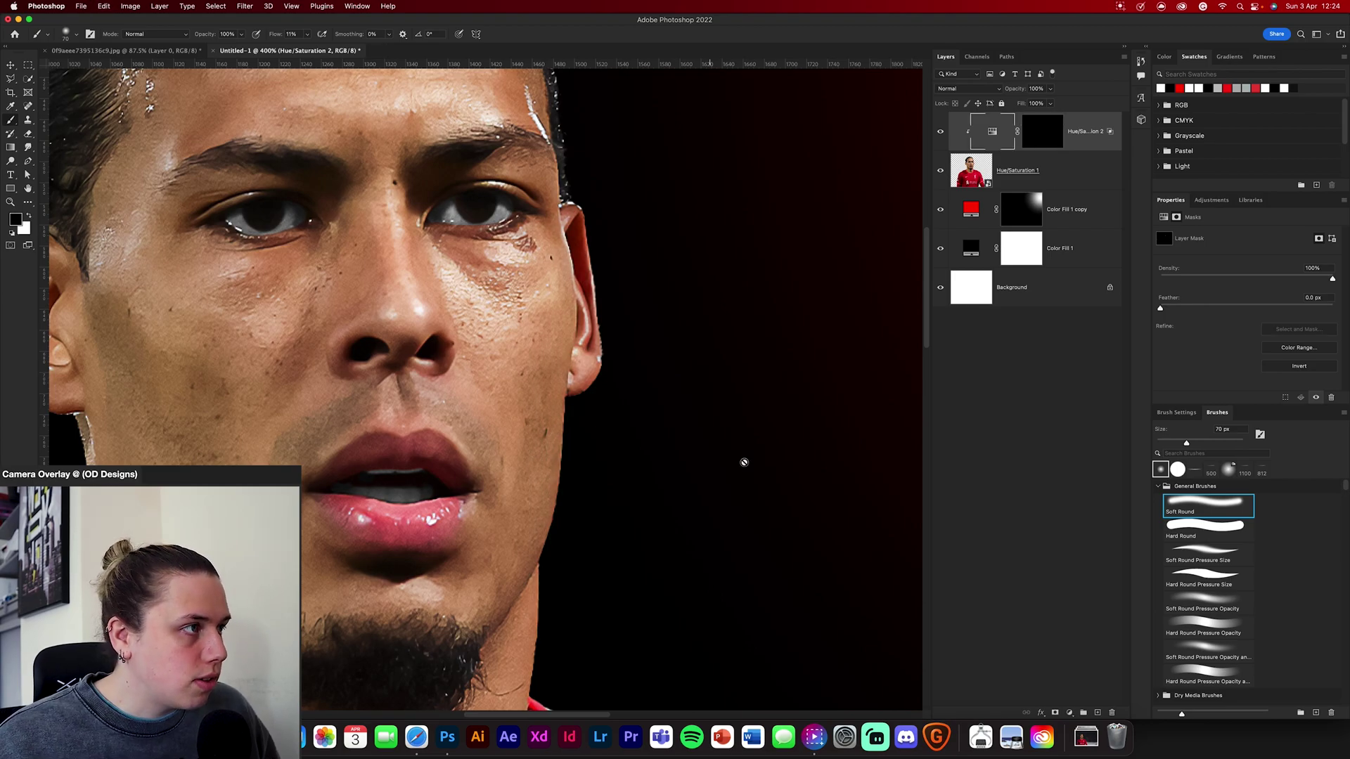
Step: Paint white on the Hue/Saturation mask along the neck and jawline edge facing the red glow
left_click(1048, 137)
scroll(538, 217, "down", 6)
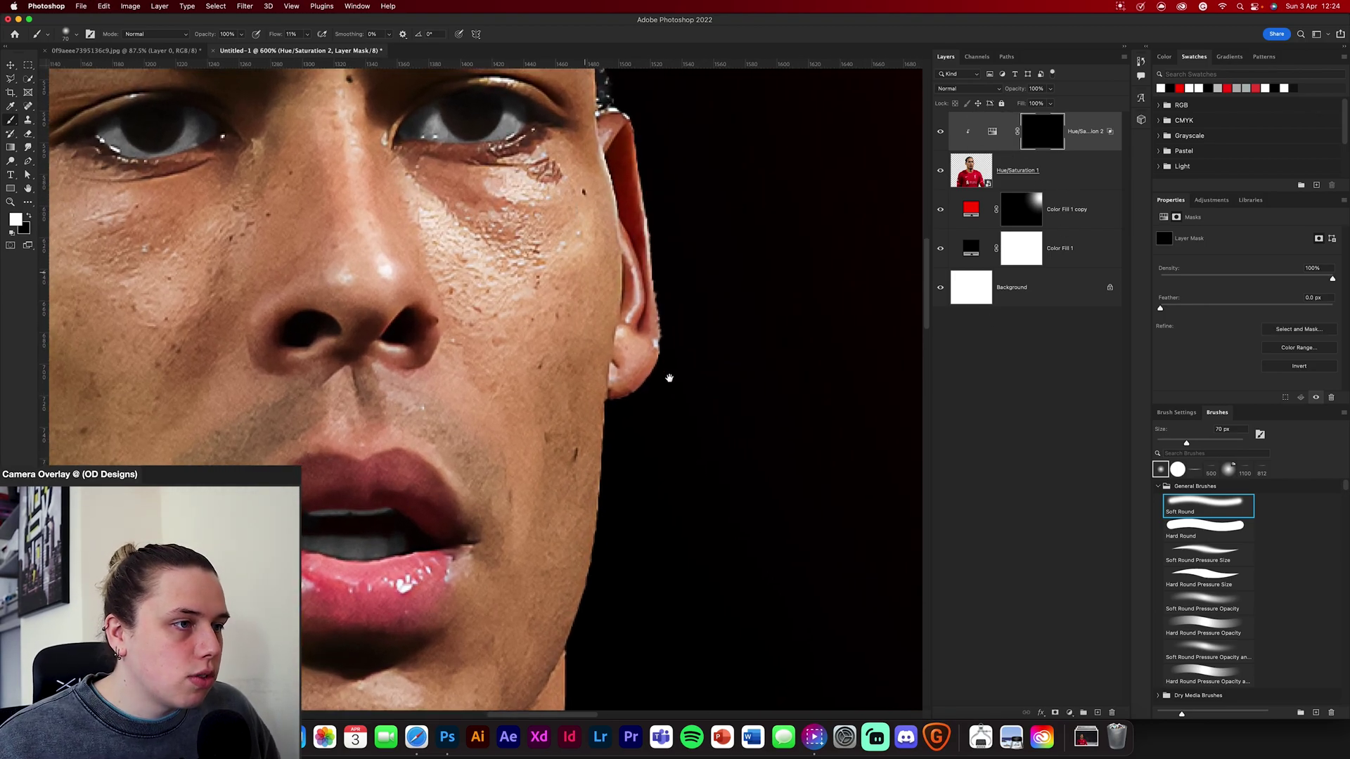
scroll(549, 217, "down", 5)
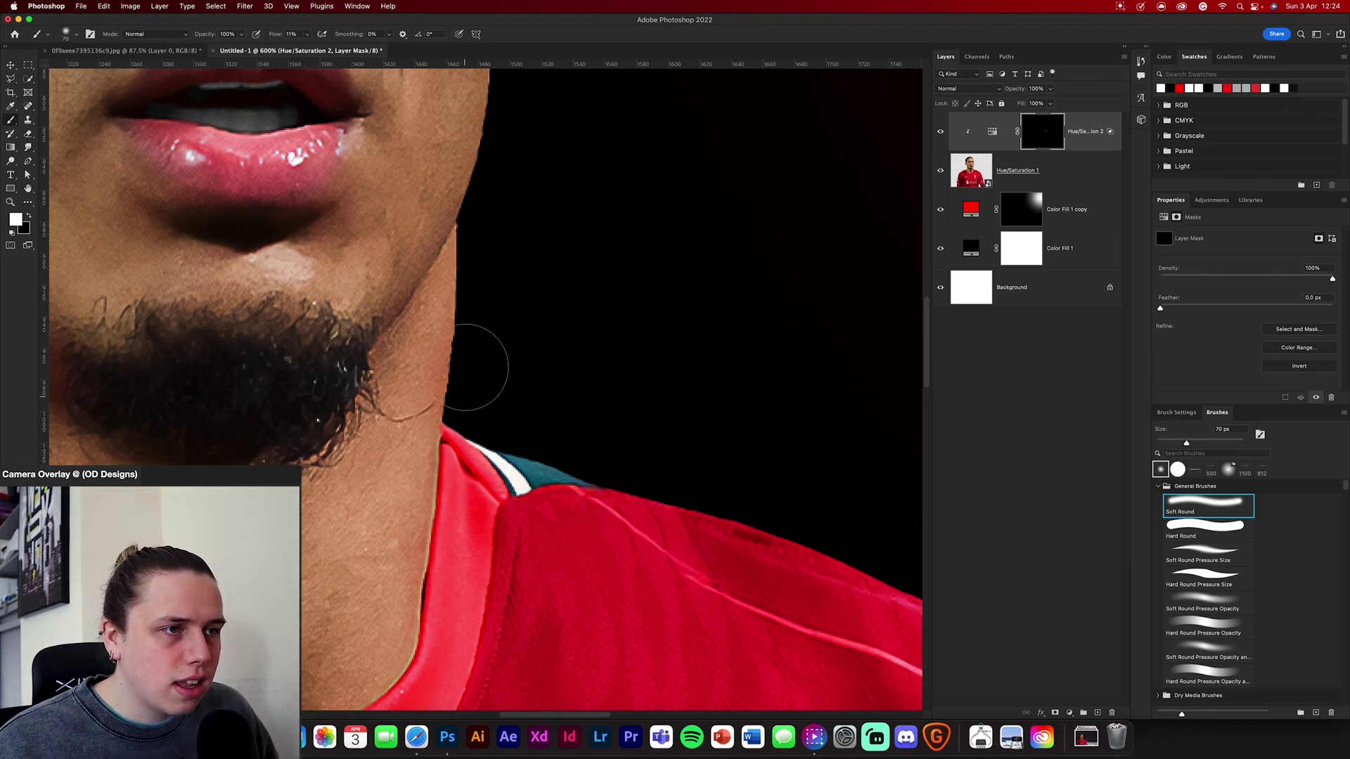
left_click_drag(476, 368, 478, 386)
scroll(530, 277, "up", 5)
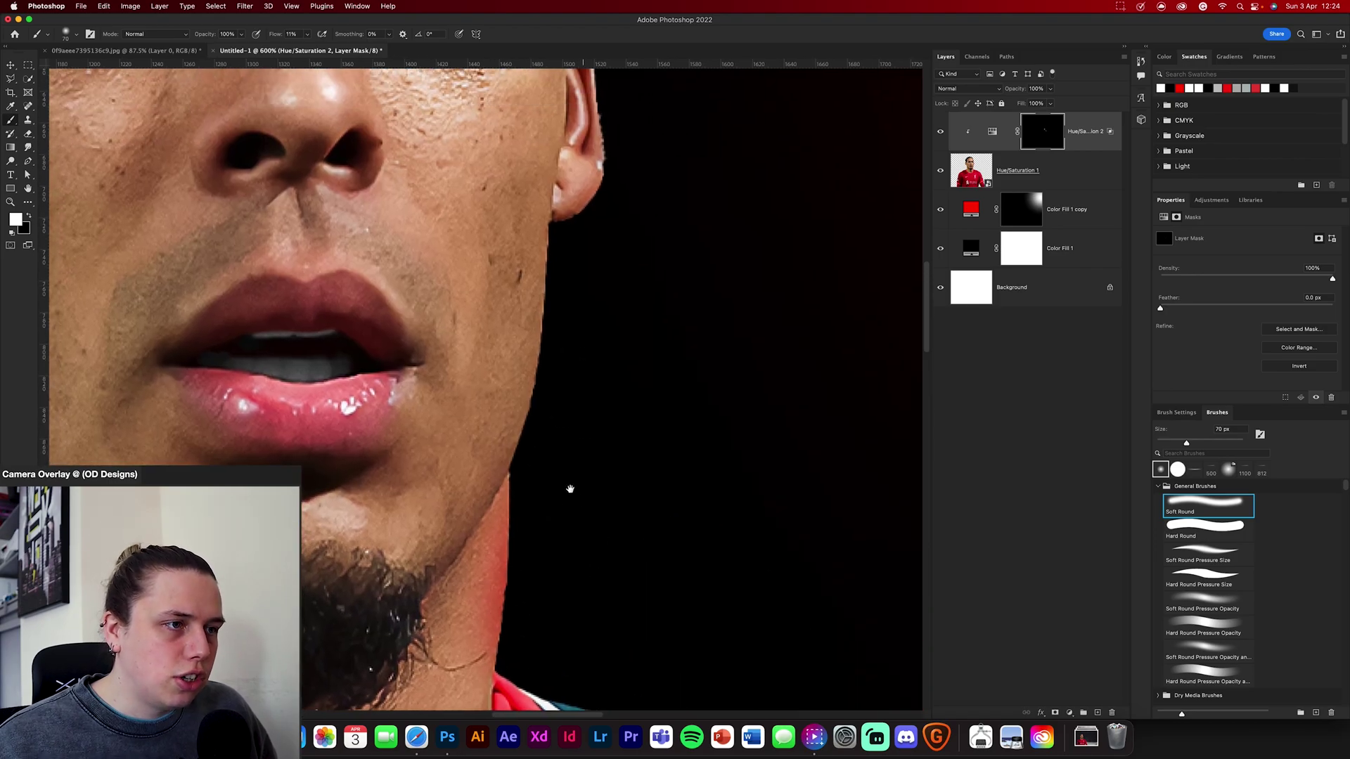
left_click_drag(555, 450, 575, 301)
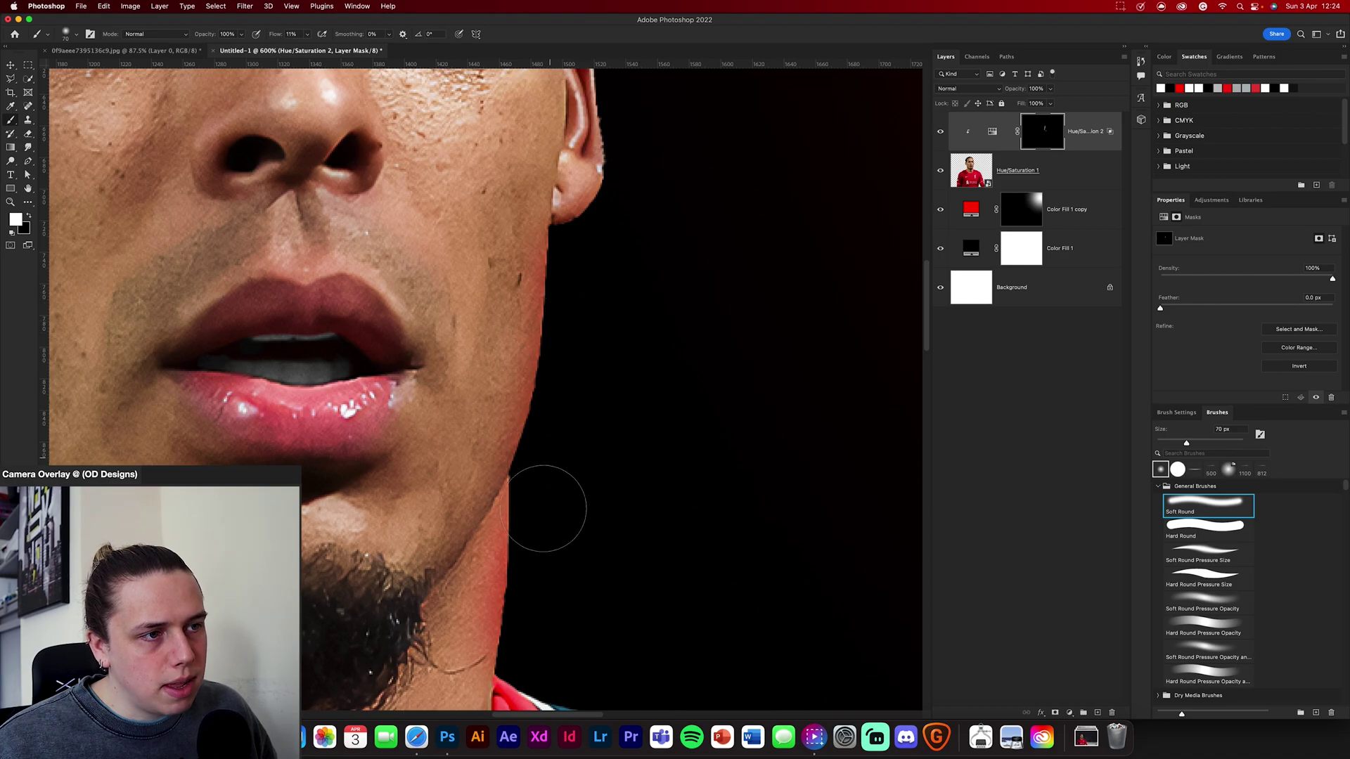
left_click_drag(622, 468, 625, 553)
Step: Extend the red tint up the ear, temple and hairline on the glow side of the head
scroll(624, 553, "up", 5)
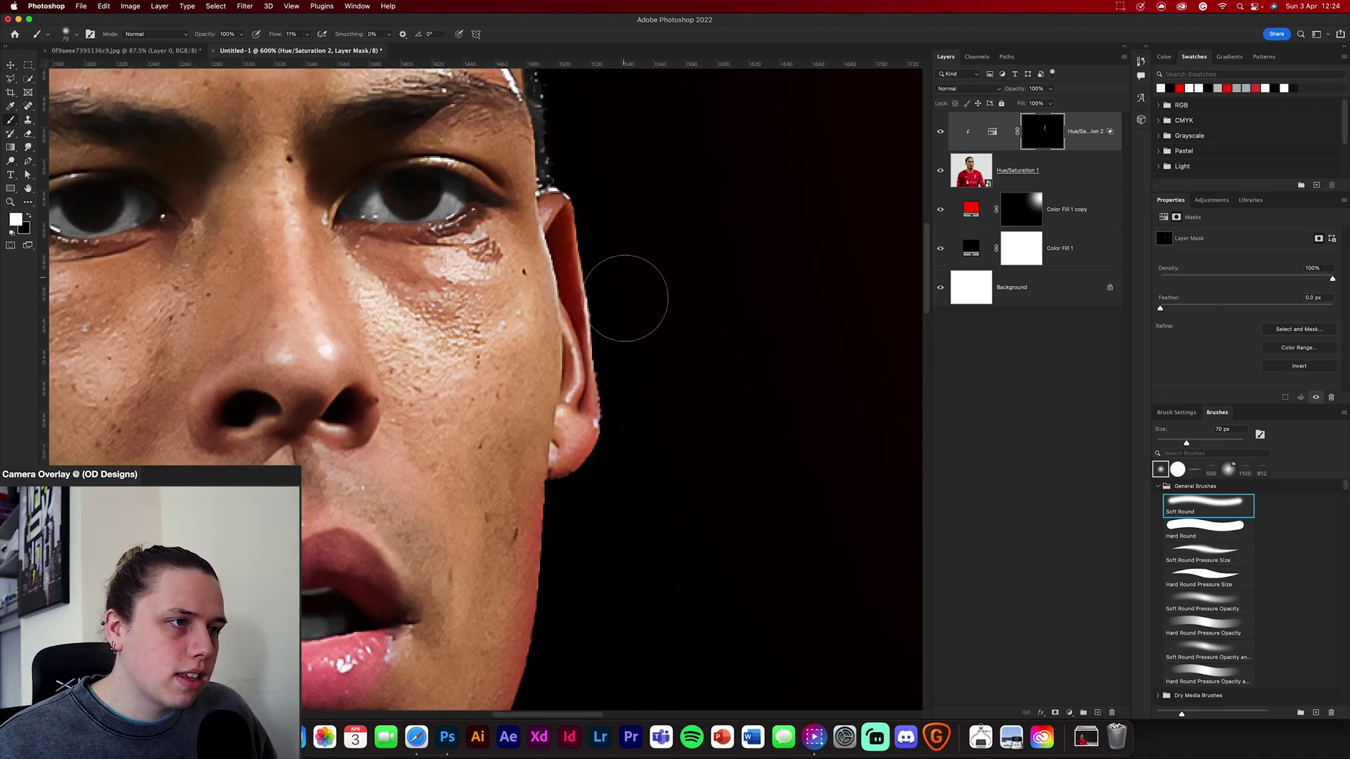
scroll(642, 401, "up", 8)
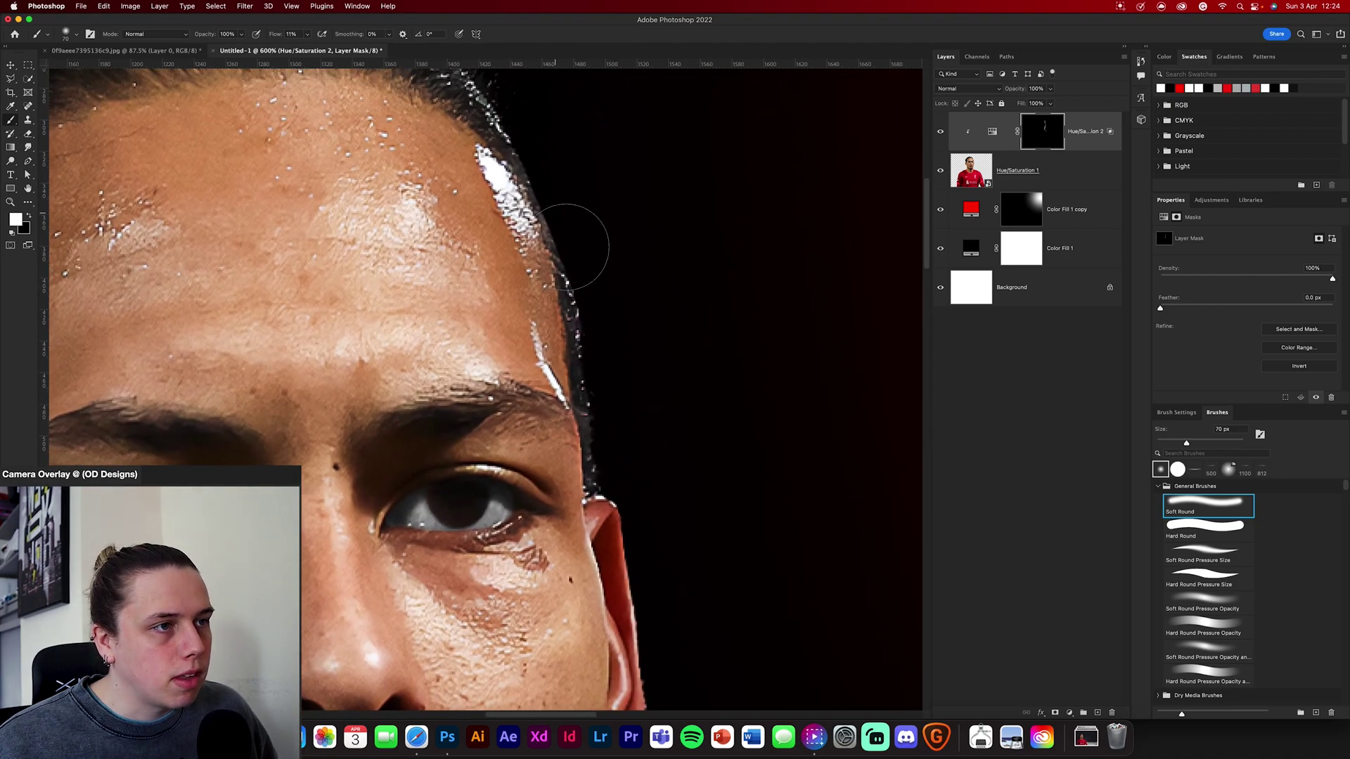
scroll(558, 218, "up", 5)
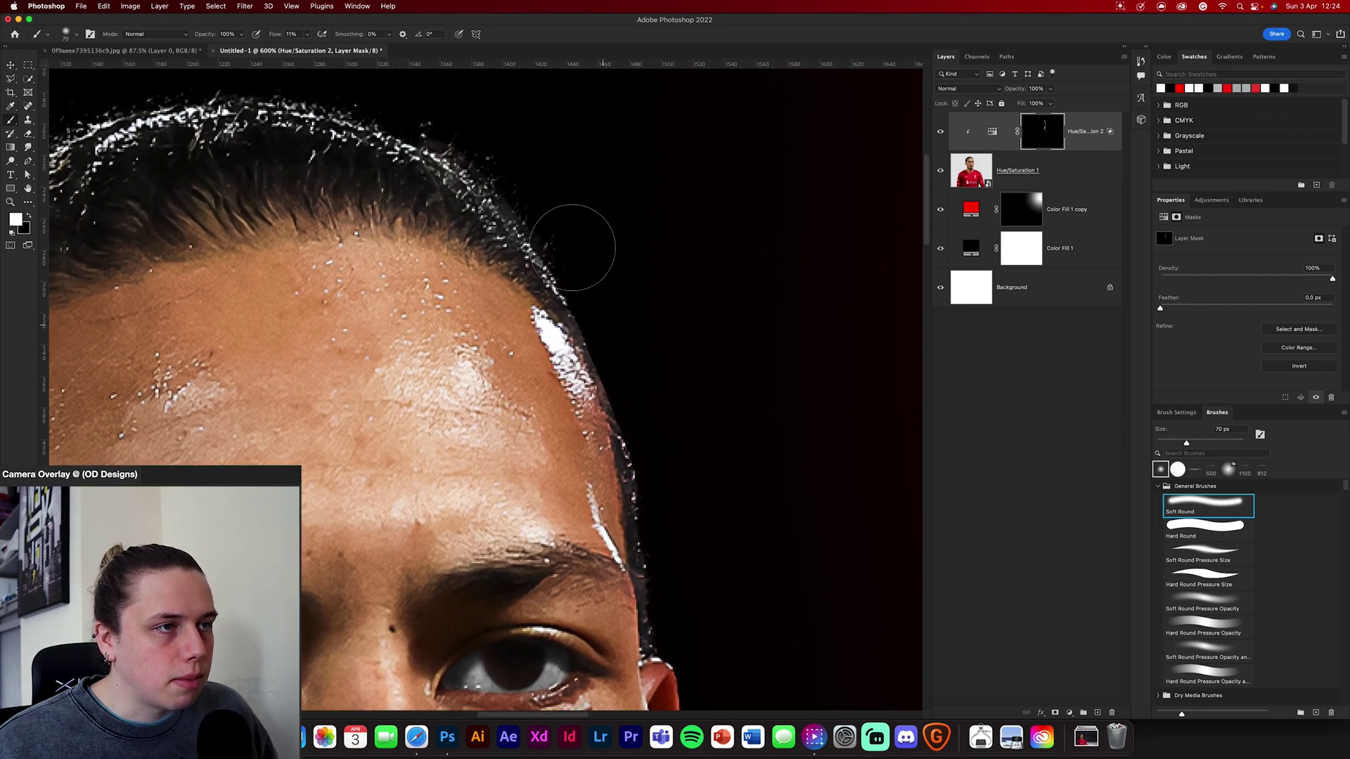
scroll(574, 234, "up", 3)
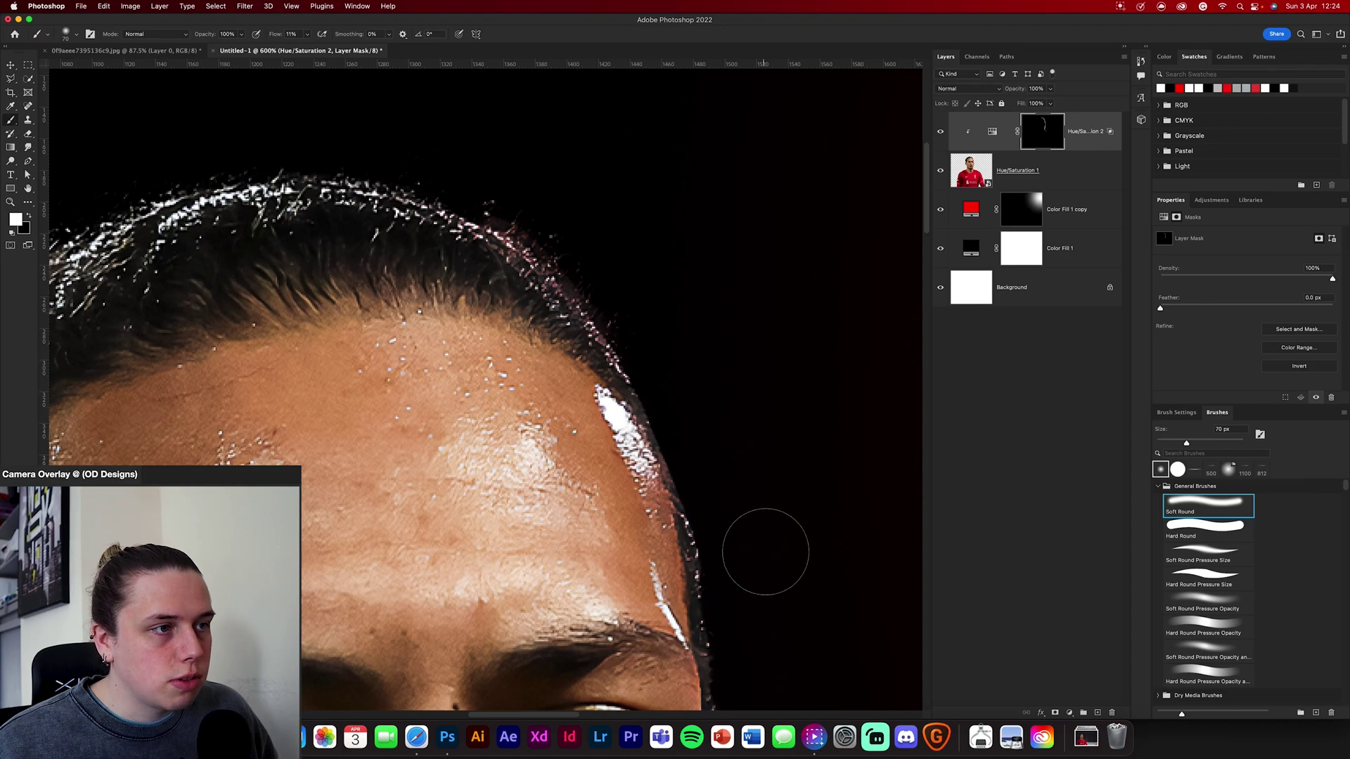
Step: Strengthen the red edge tint down the ear, jaw and neck, and check the result on the whole figure
scroll(743, 524, "down", 1)
left_click_drag(744, 523, 648, 250)
left_click_drag(693, 425, 688, 163)
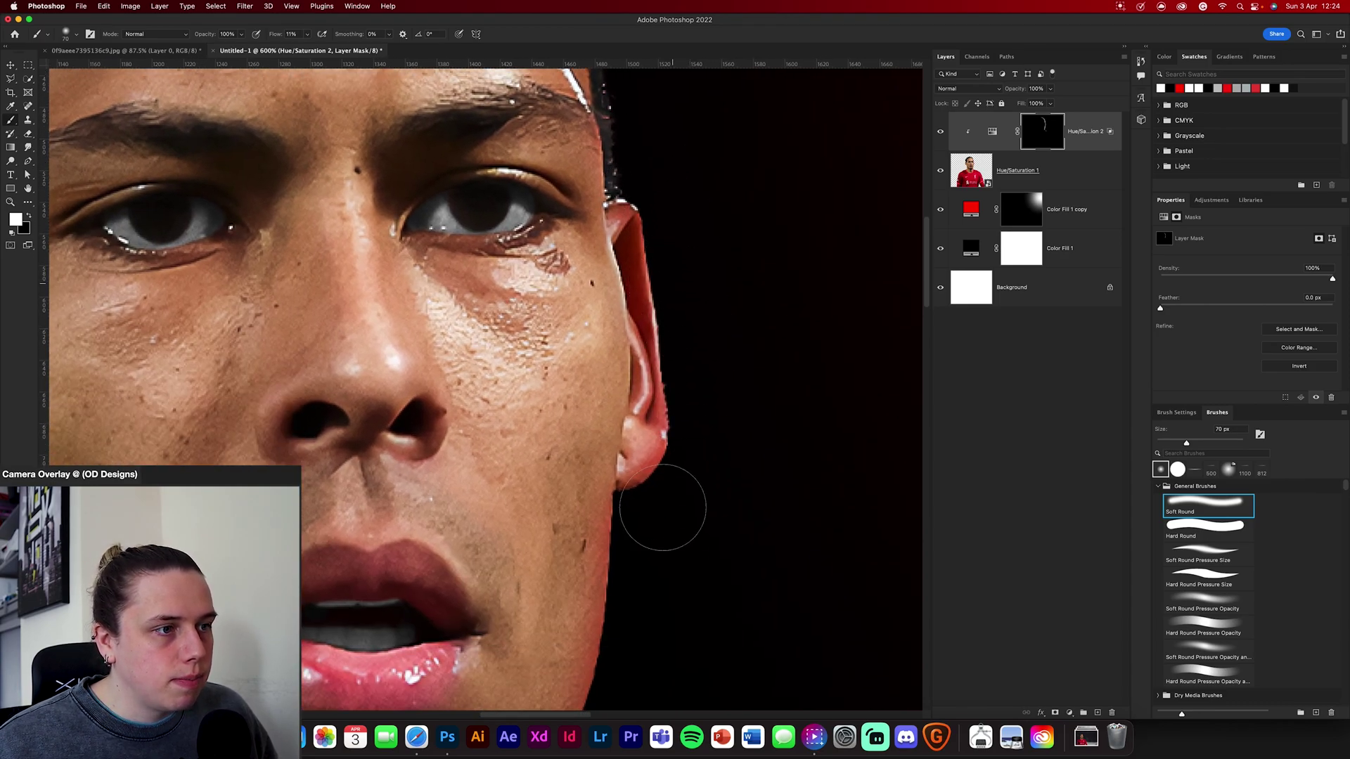
left_click_drag(642, 563, 714, 286)
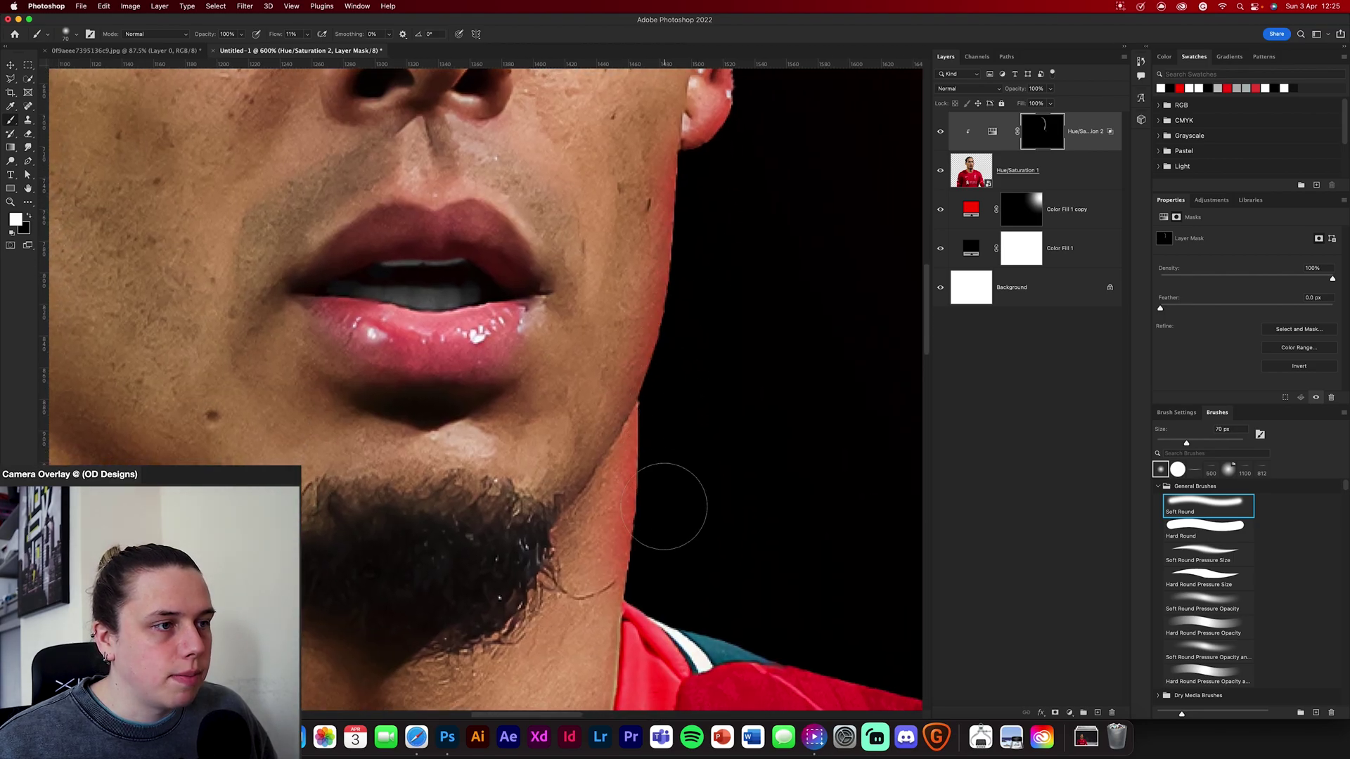
left_click_drag(669, 473, 679, 239)
key("super+0")
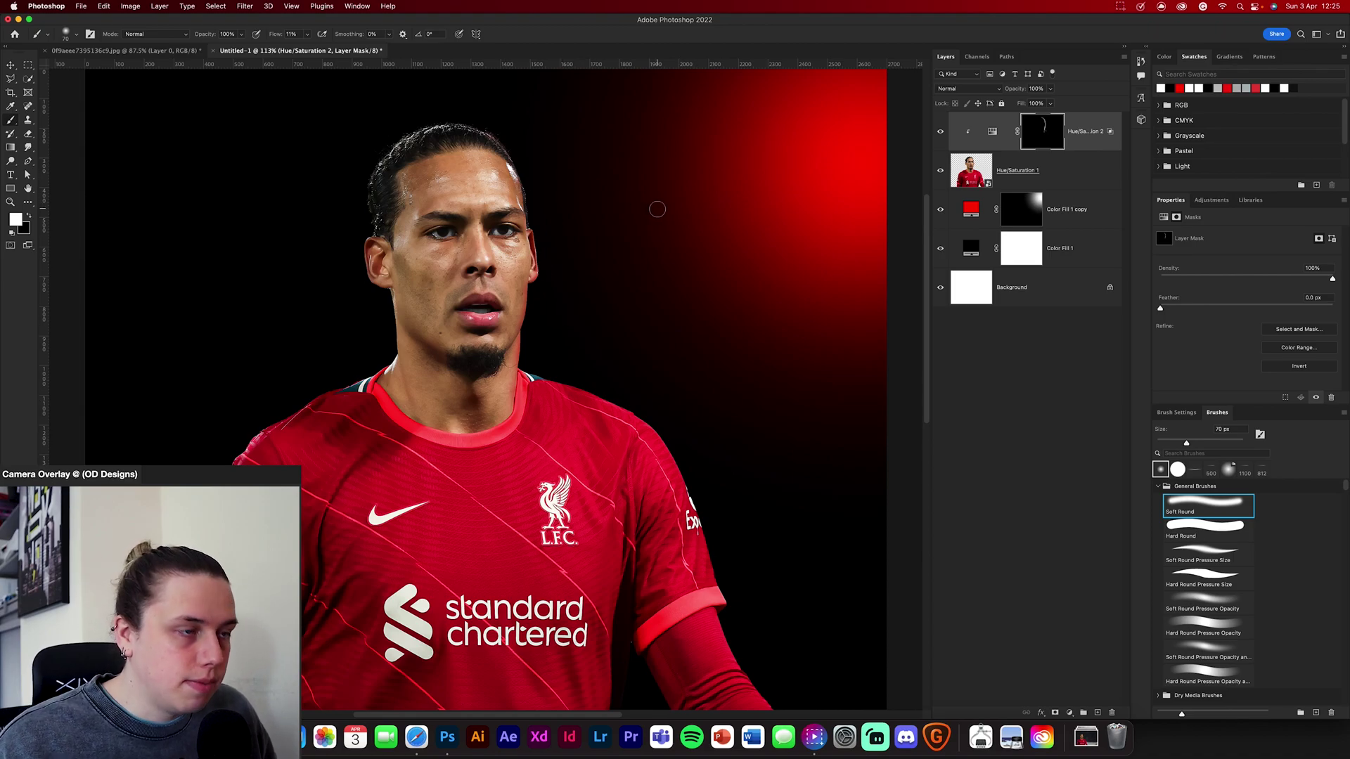
Step: Paint black on the mask to soften the inner edge of the red tint along the neck and jaw
scroll(656, 209, "up", 5)
left_click_drag(659, 205, 593, 364)
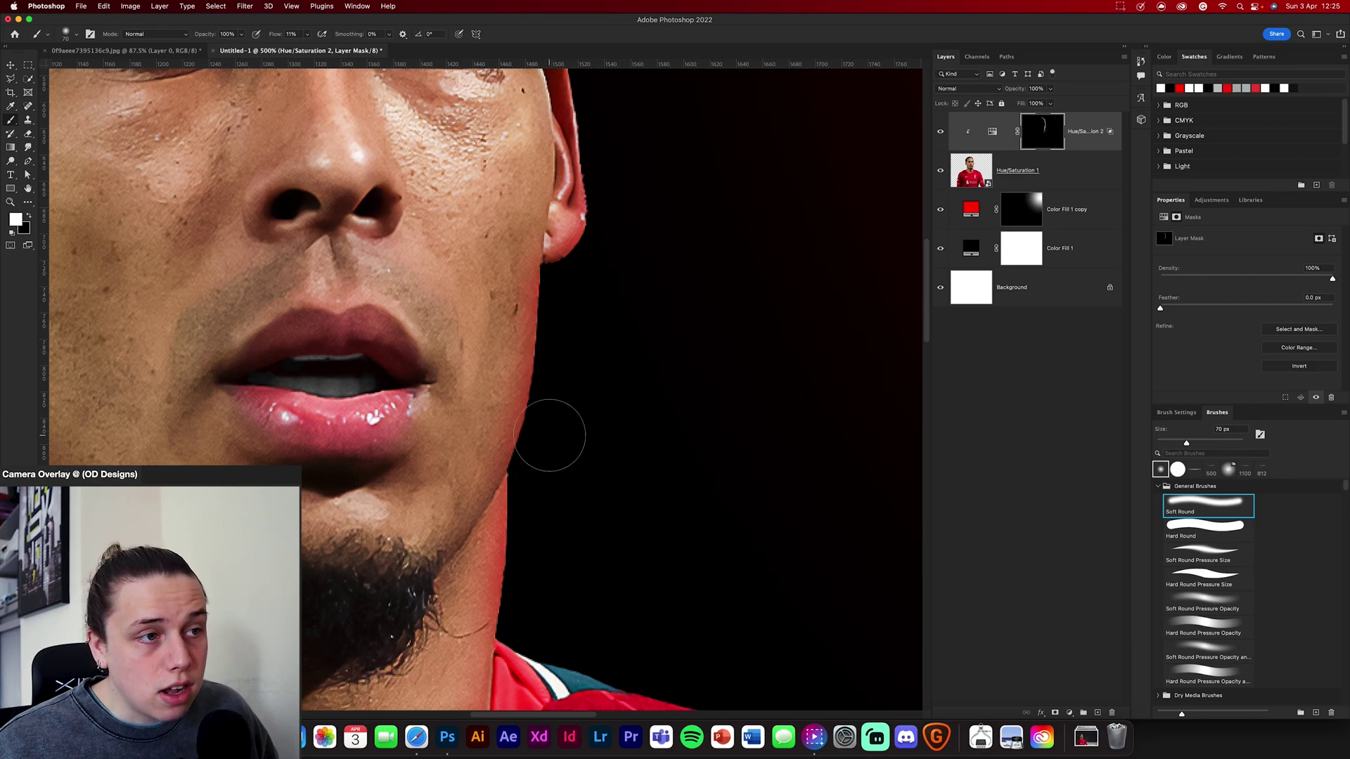
key("x")
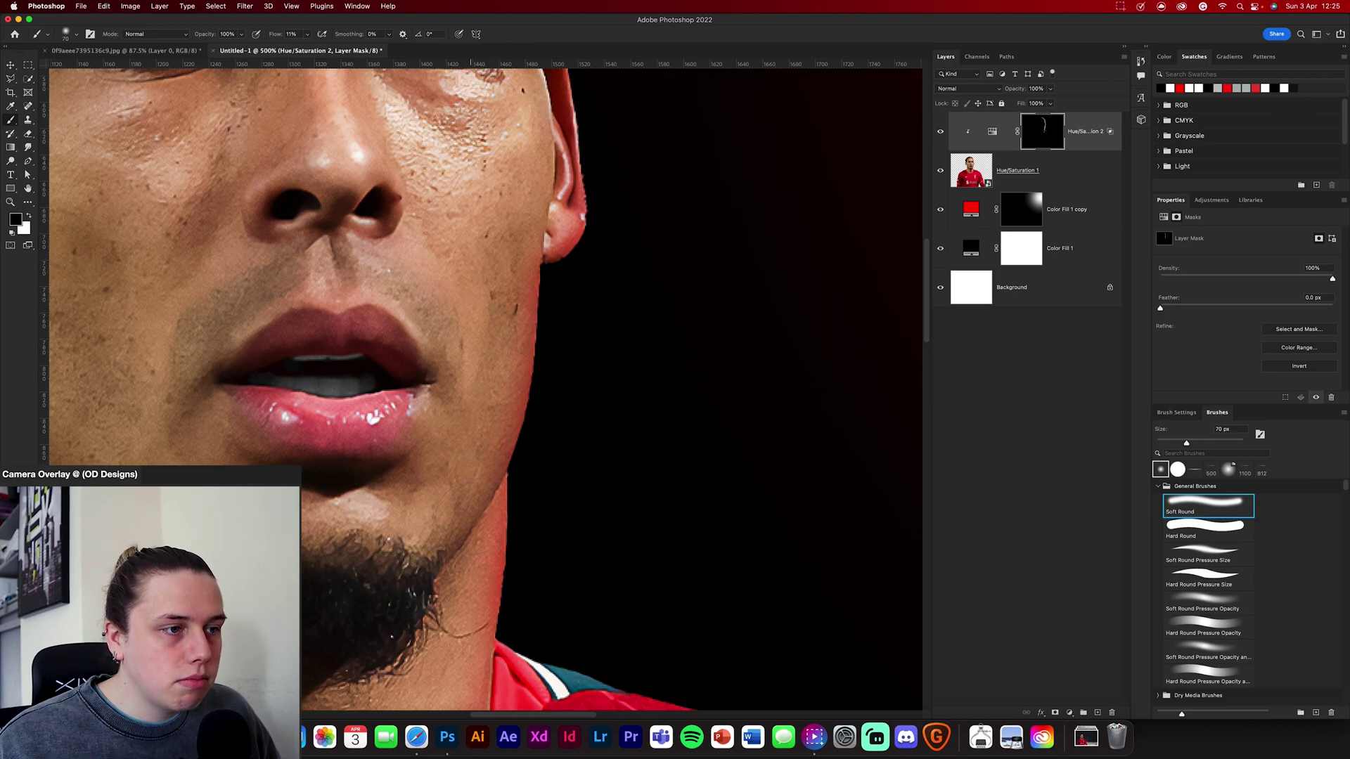
left_click_drag(472, 628, 491, 388)
scroll(499, 478, "up", 10)
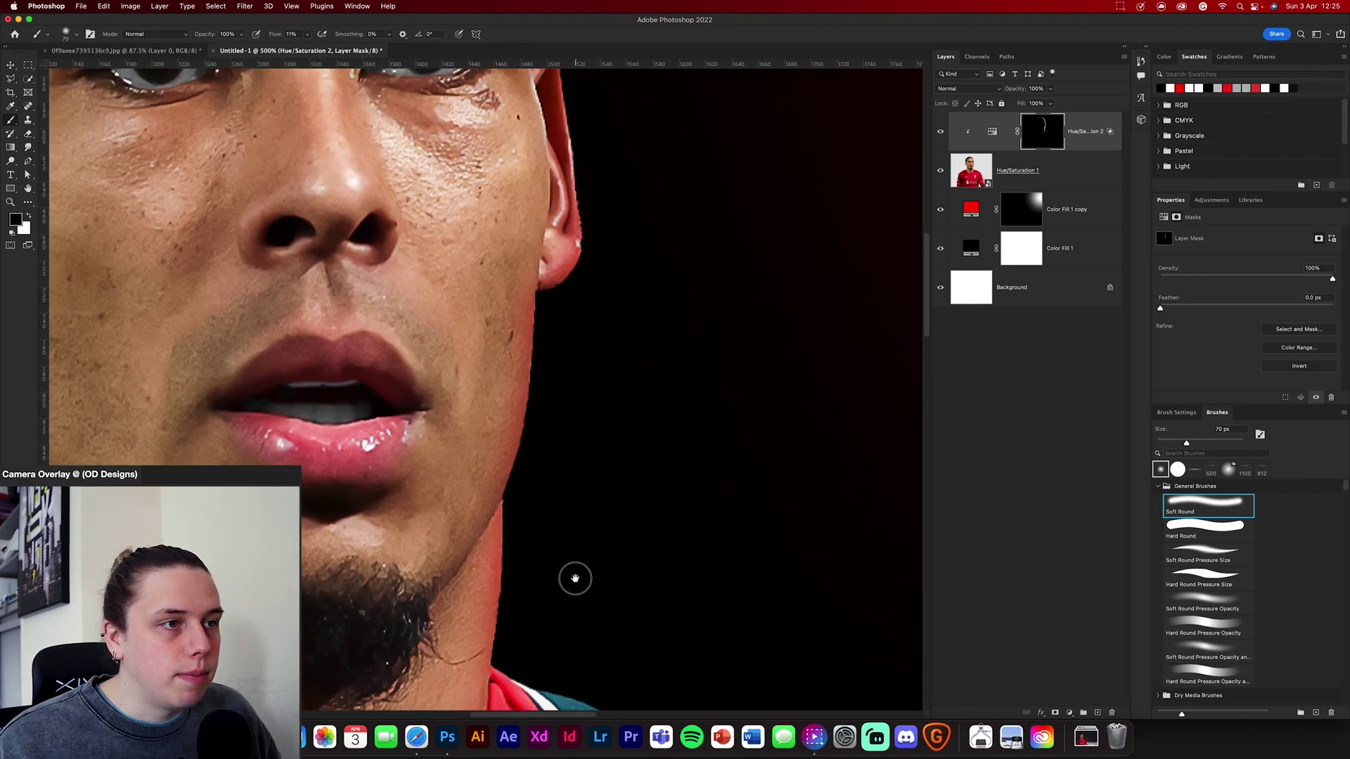
scroll(528, 310, "up", 4)
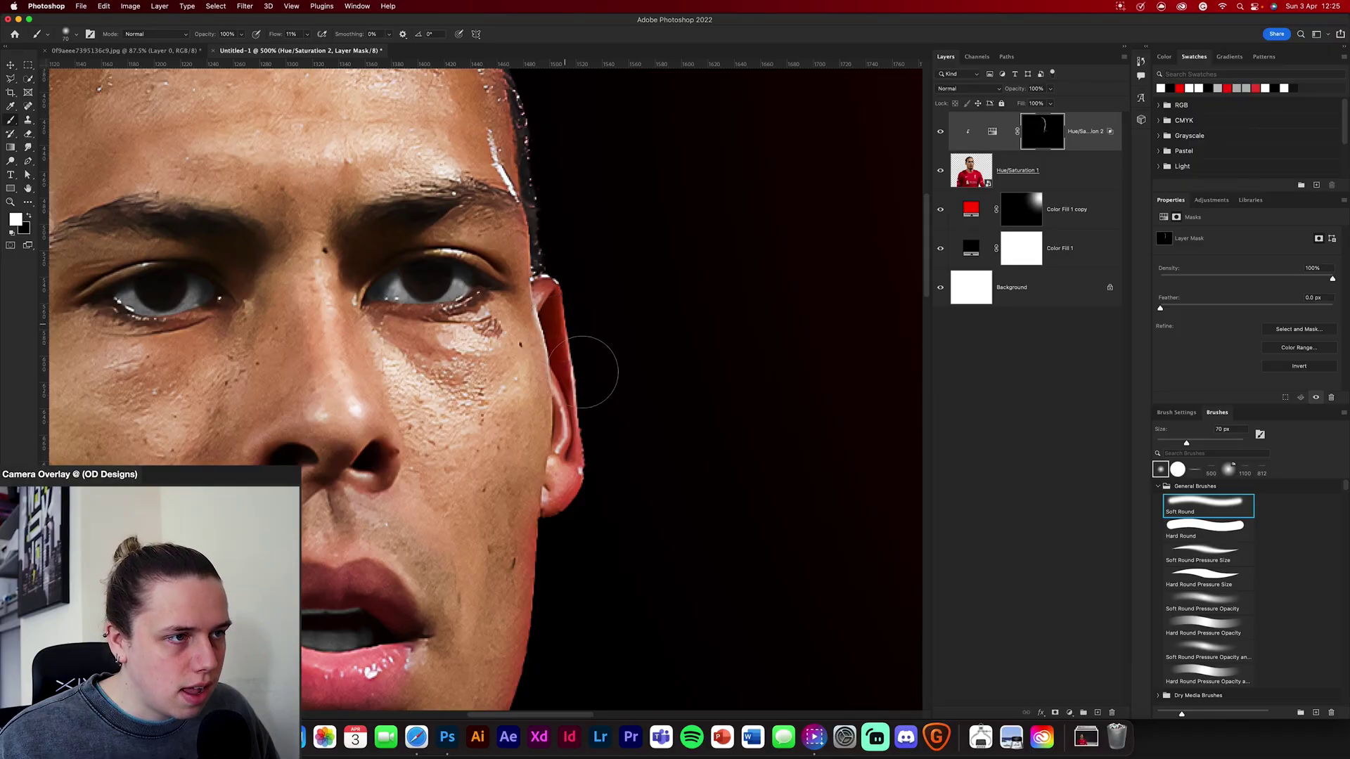
Step: Paint more red tint in white onto the ear and the adjoining cheek edge
mouse_move(583, 373)
left_mouse_down()
mouse_move(569, 355)
mouse_move(551, 375)
left_mouse_up()
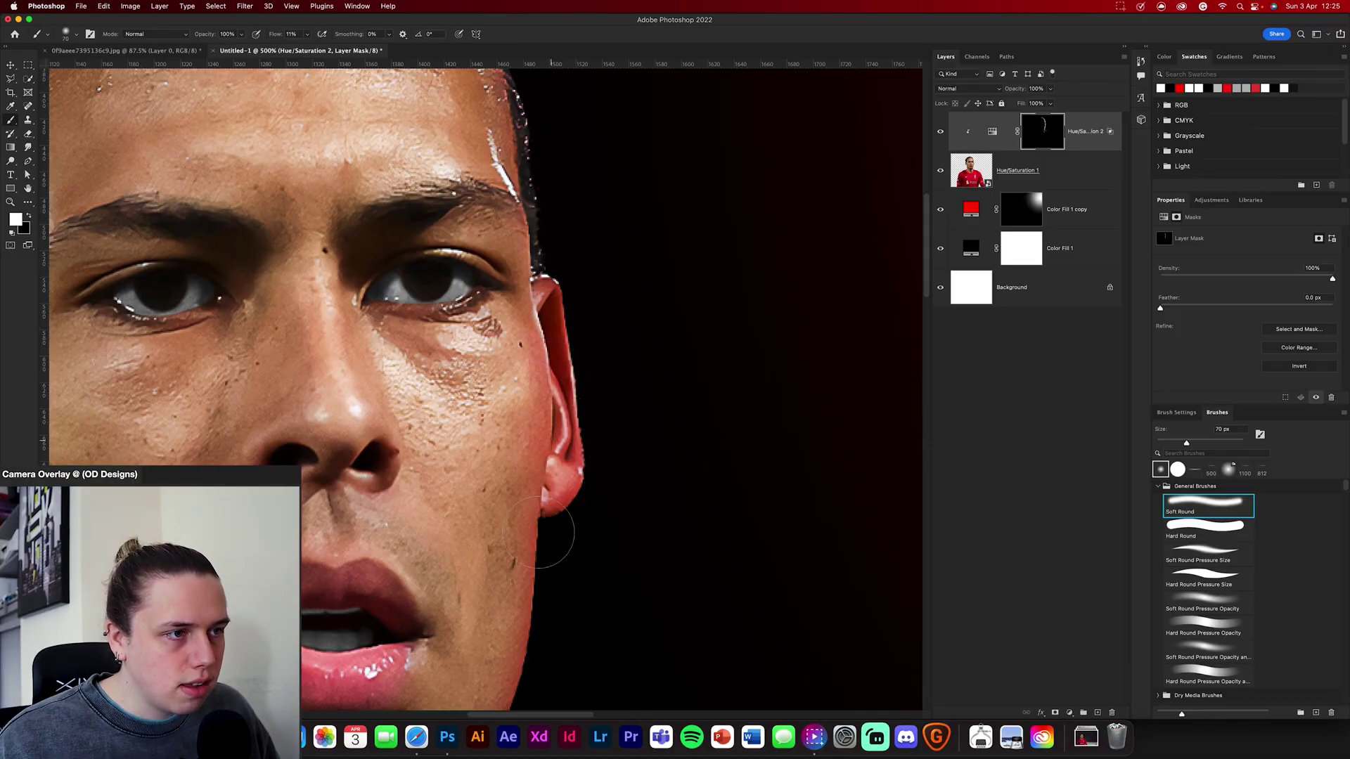
scroll(609, 380, "down", 5)
scroll(616, 313, "up", 4)
key("x")
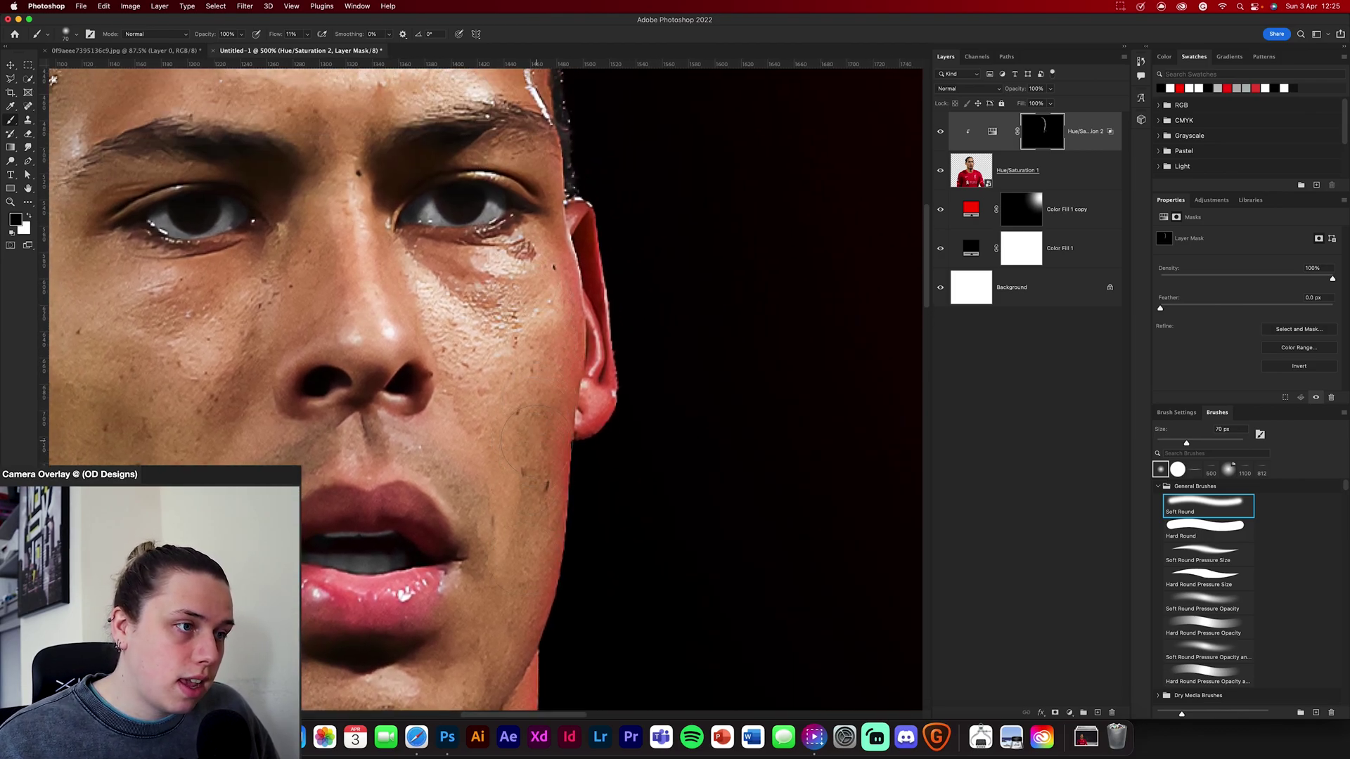
key("x")
scroll(571, 503, "down", 4)
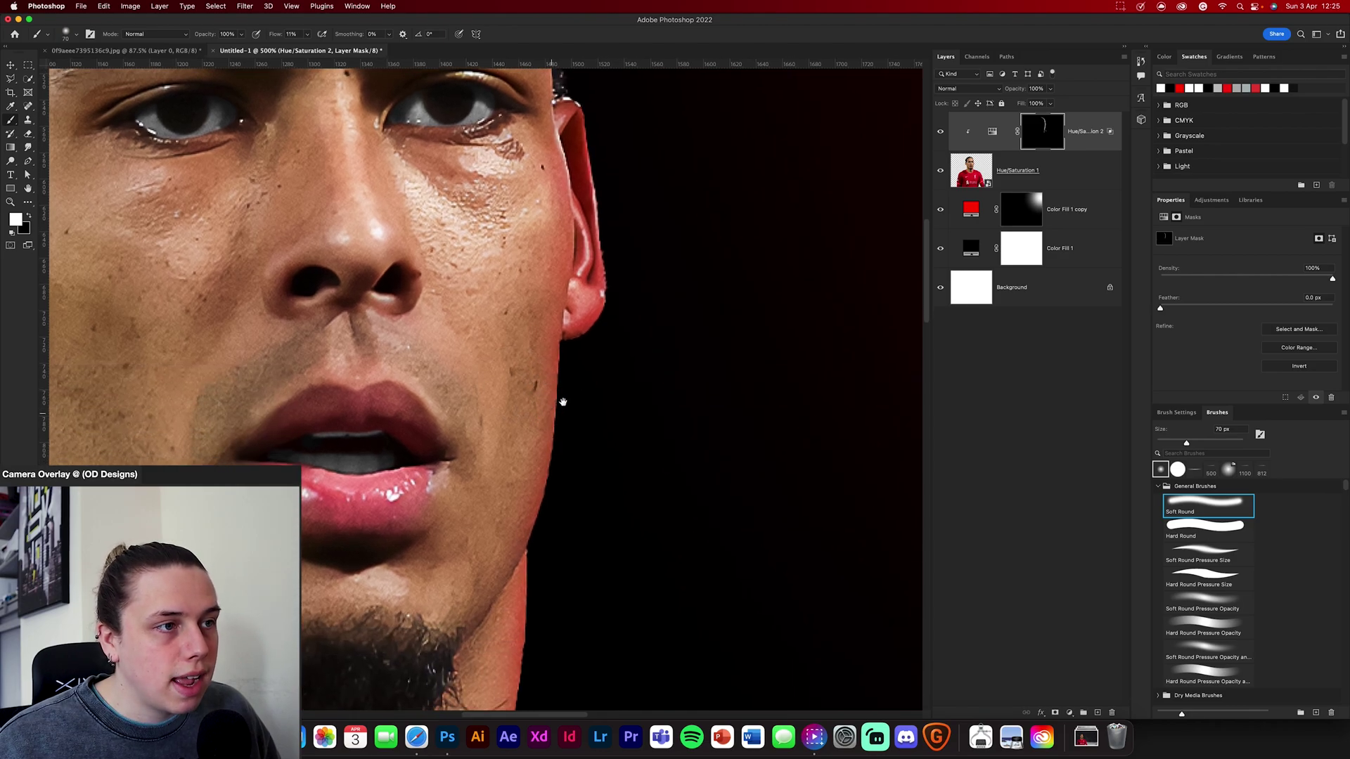
Step: Refine the red tint on the jaw and neck down to the collar, alternating black and white paint on the mask
key("x")
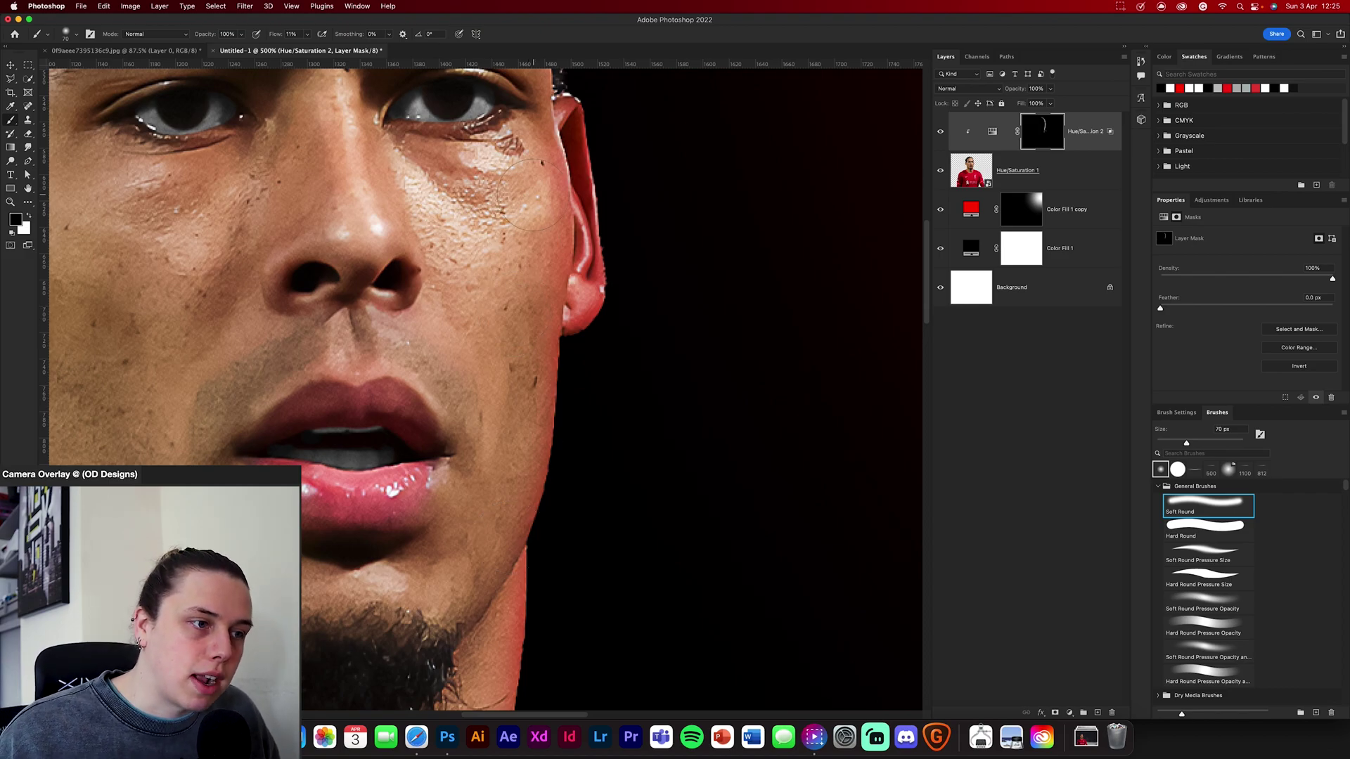
scroll(608, 318, "down", 8)
key("x")
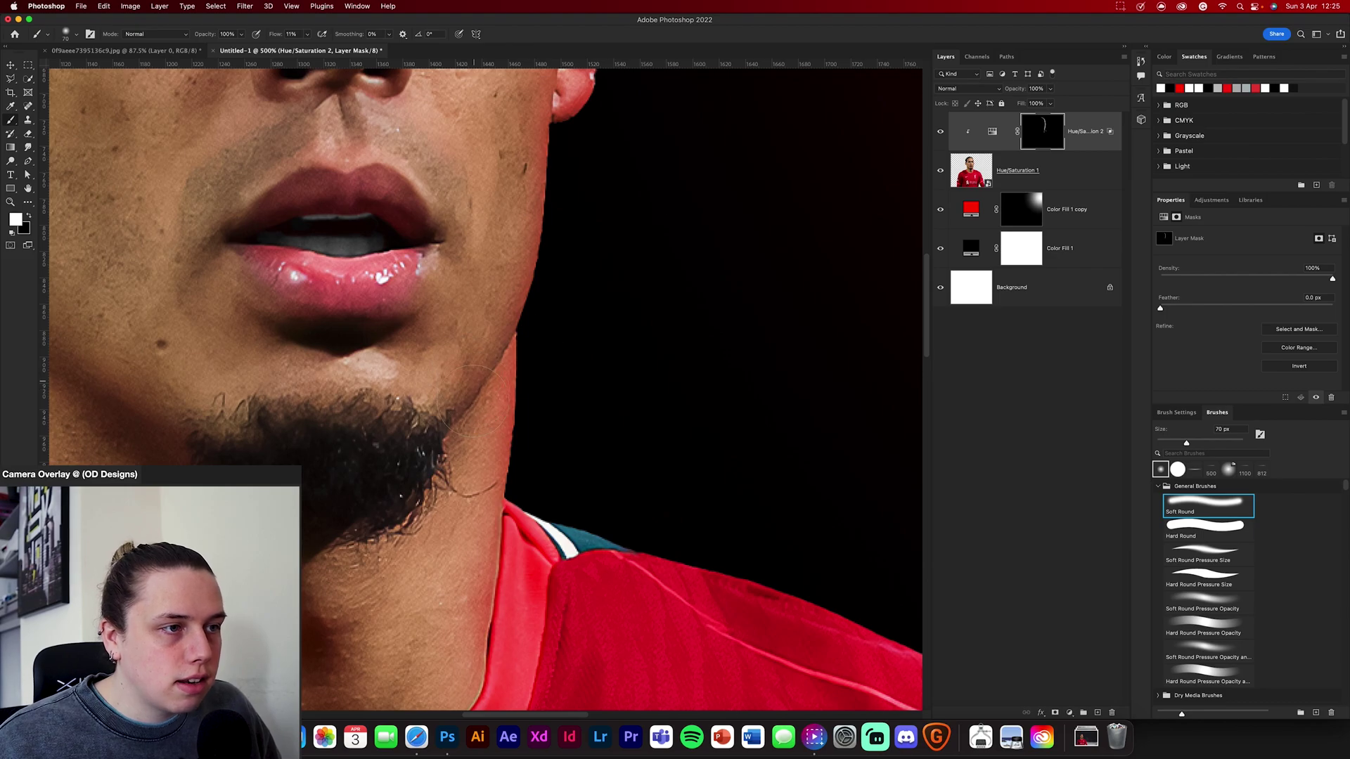
key("x")
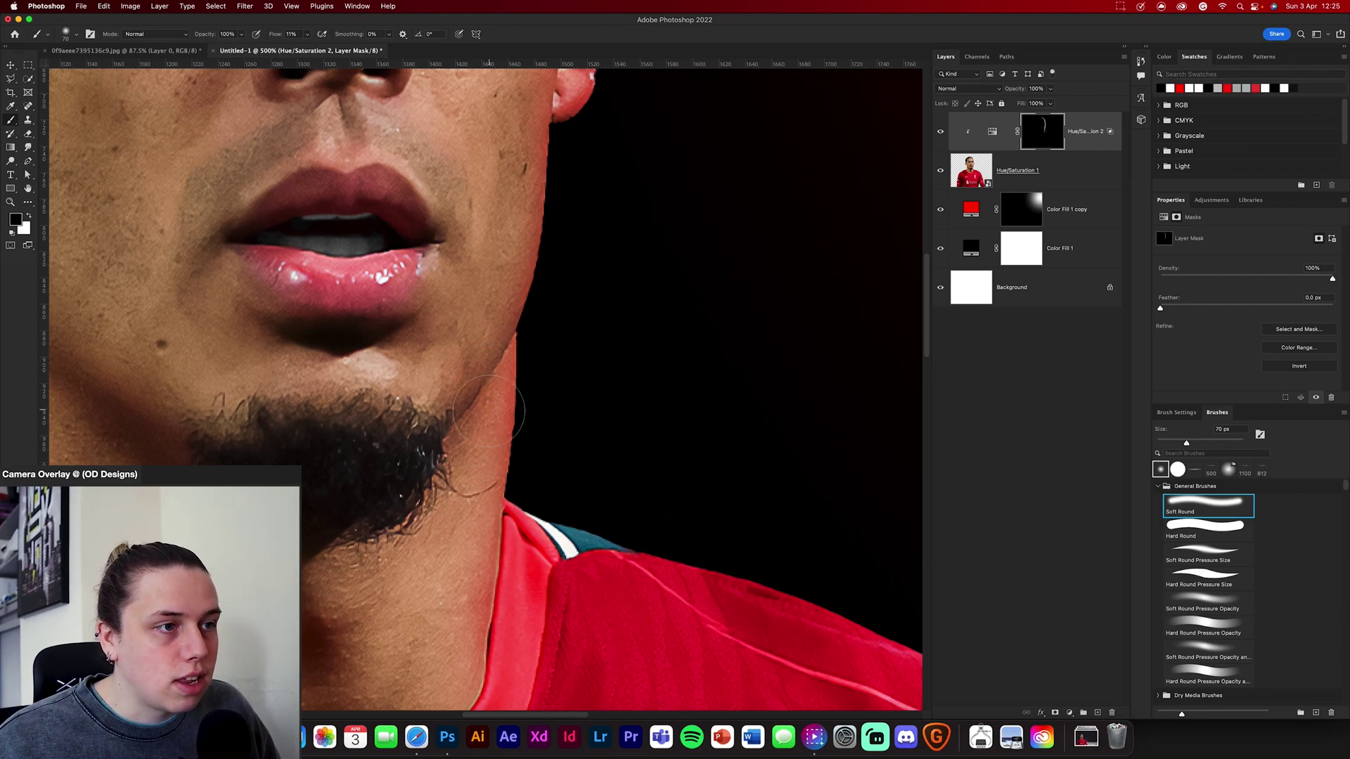
key("x")
left_click_drag(529, 589, 552, 331)
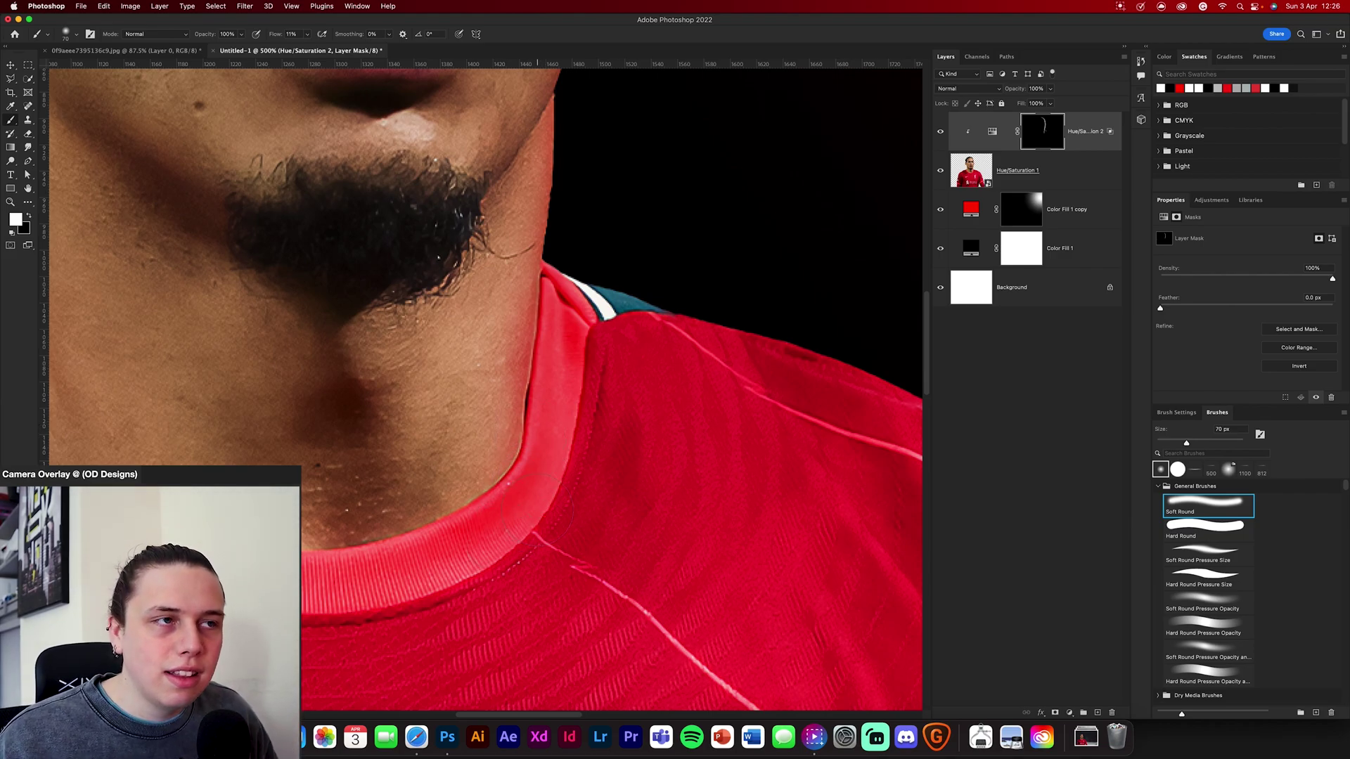
Step: Examine the red edge tint from the collar up to the forehead, and check it on the whole figure
scroll(511, 402, "up", 5)
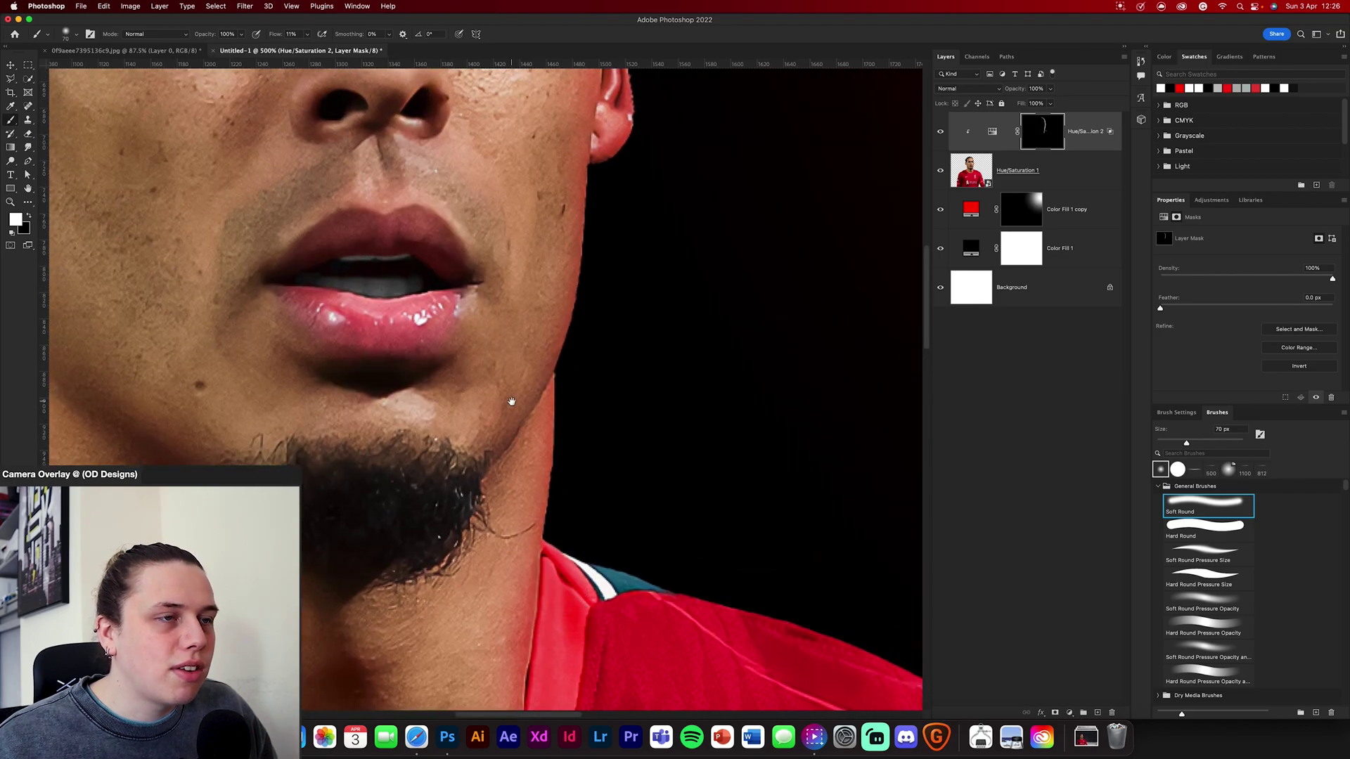
scroll(583, 251, "up", 2)
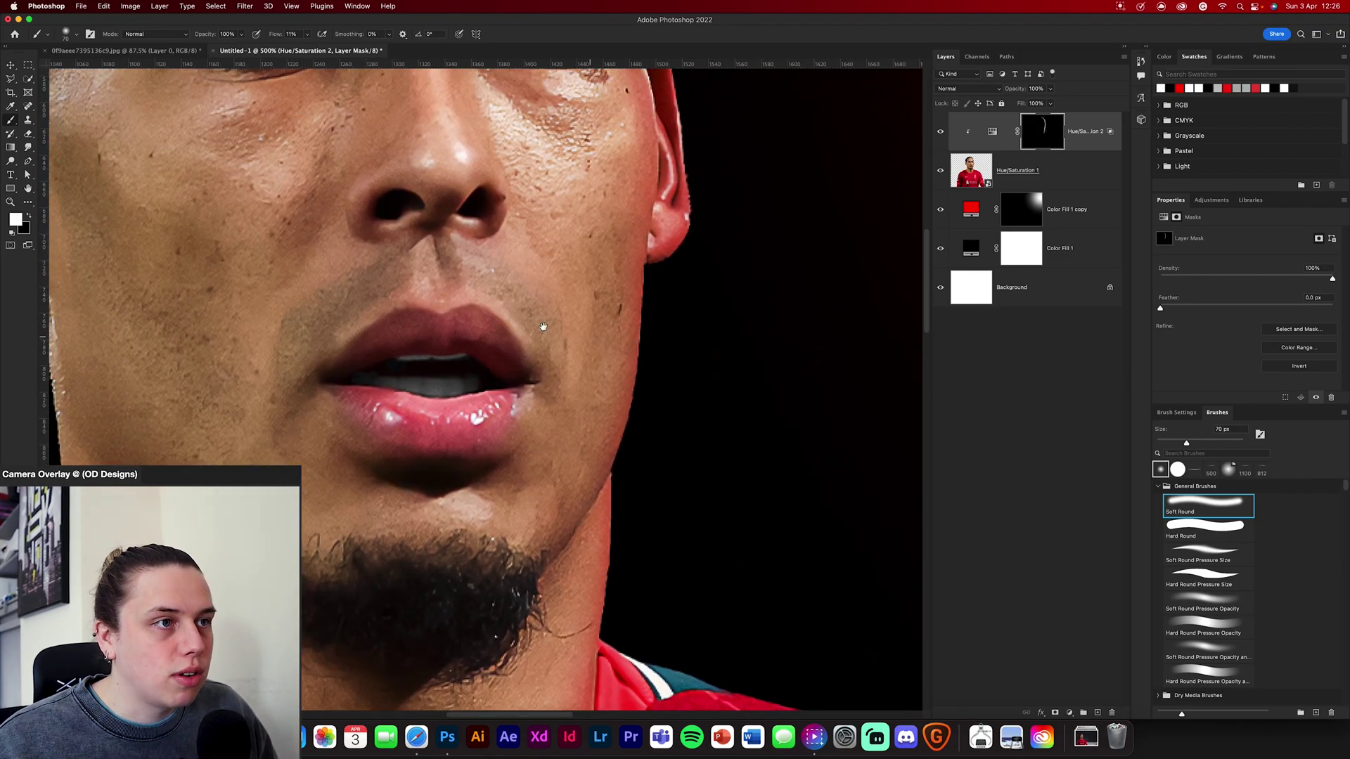
scroll(675, 421, "up", 5)
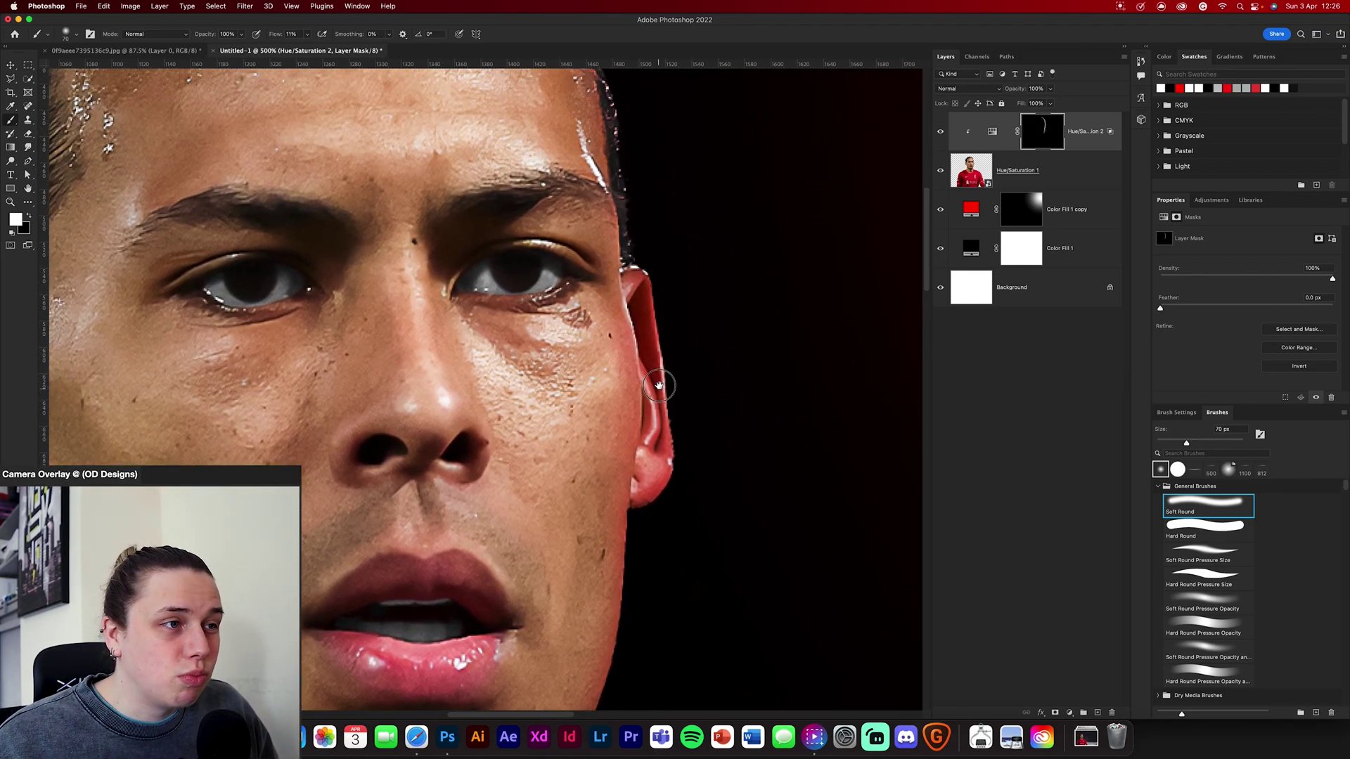
scroll(633, 239, "up", 2)
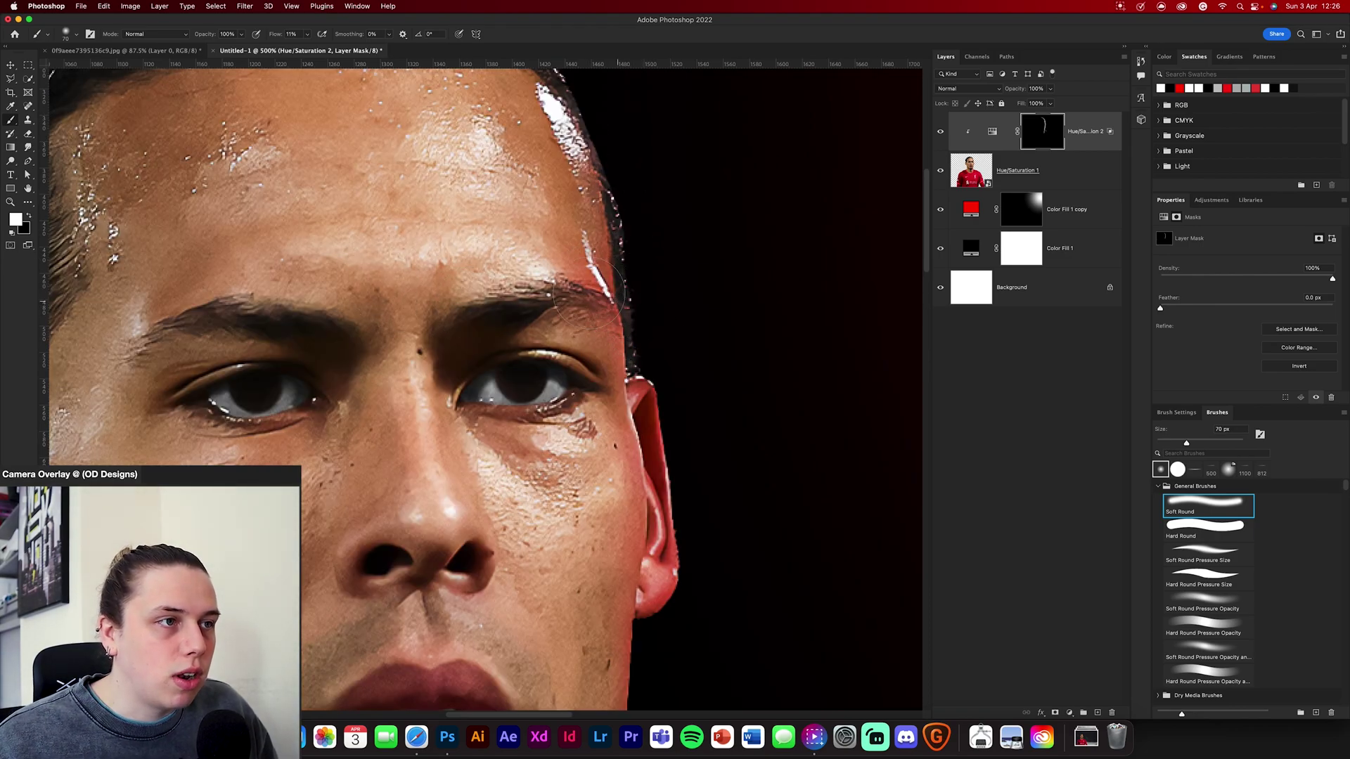
key("x")
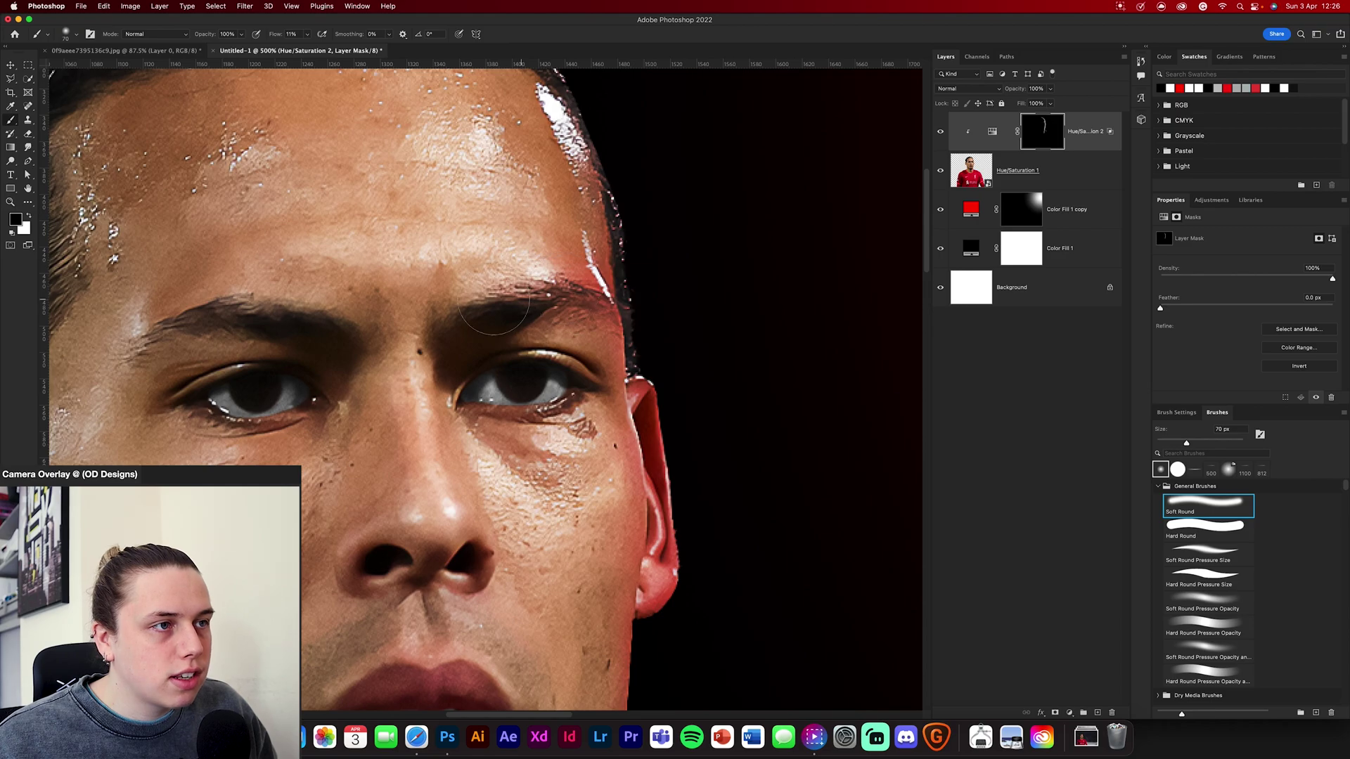
key("x")
scroll(717, 436, "down", 6)
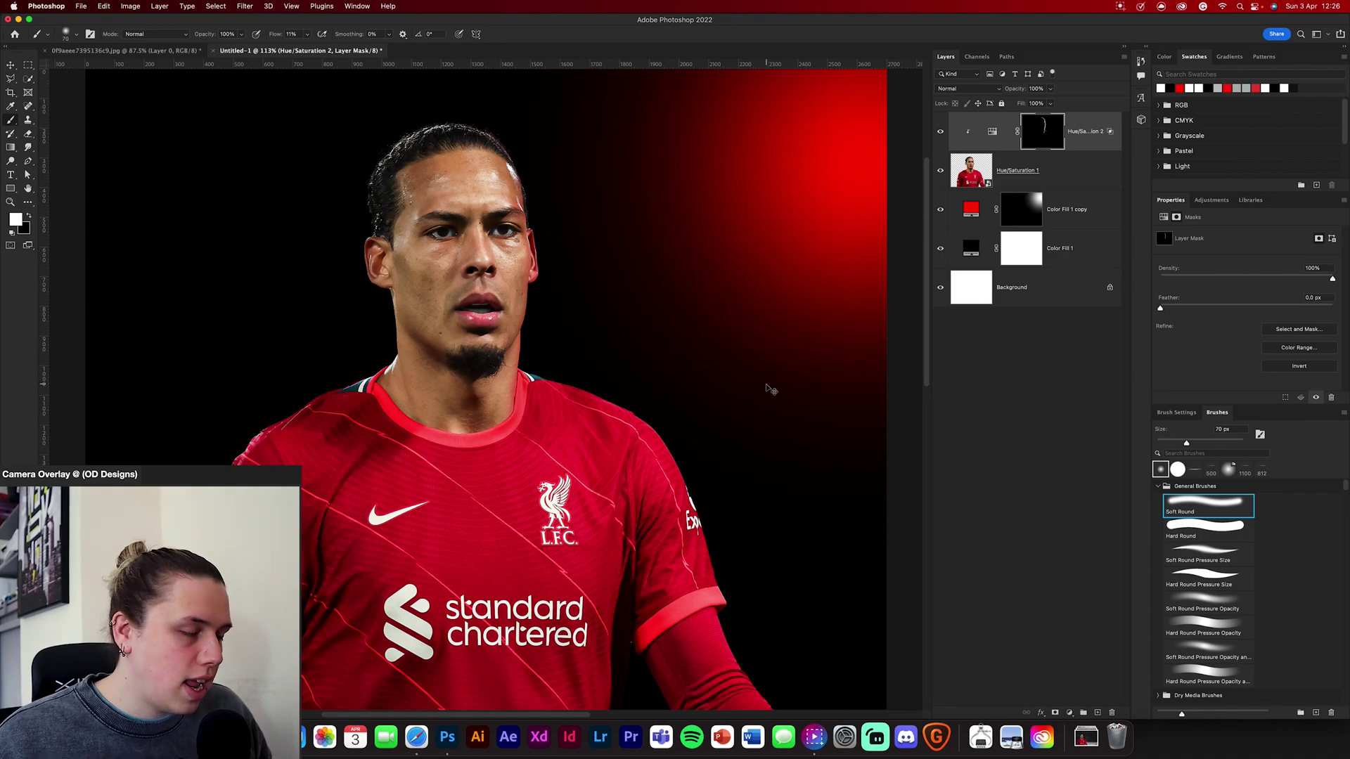
Step: Duplicate the Hue/Saturation adjustment, clip the copy to the footballer and fill its mask with black
scroll(619, 358, "up", 6)
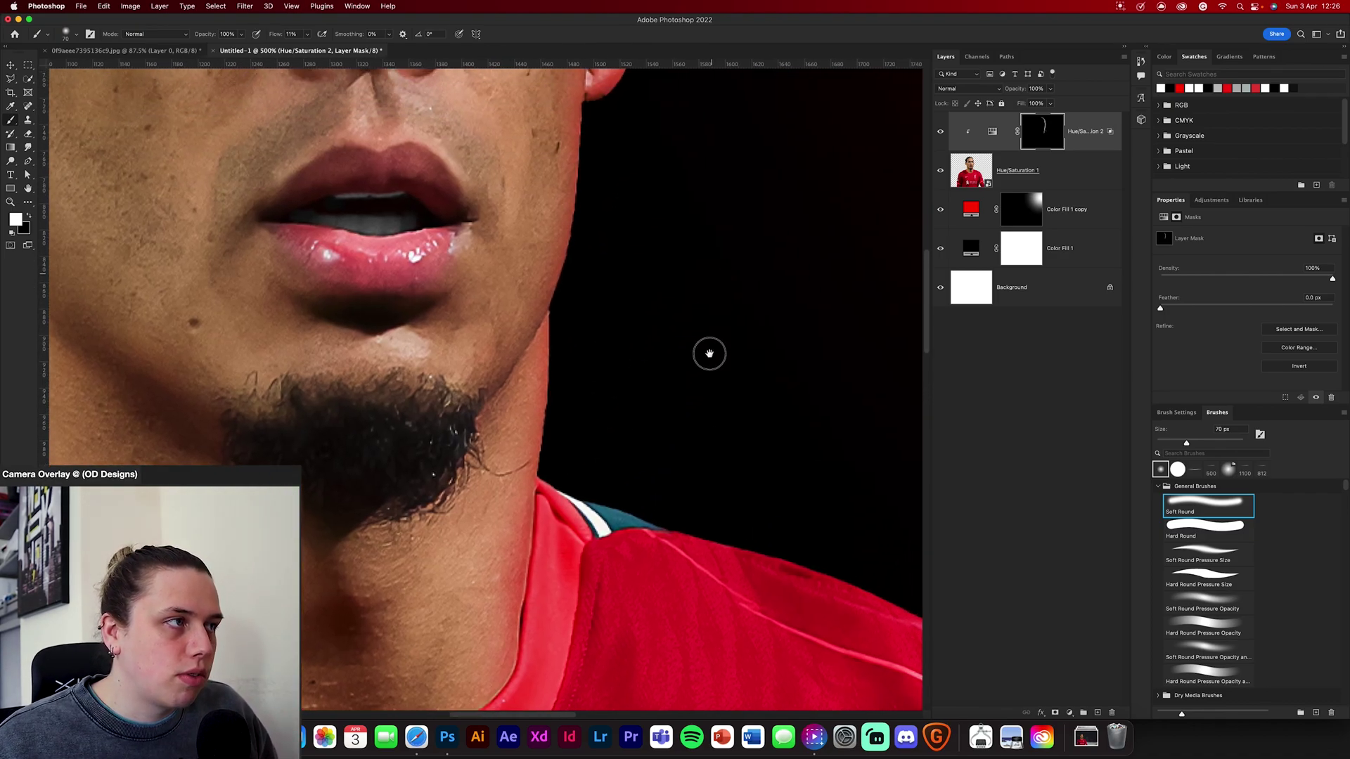
left_click_drag(708, 317, 706, 453)
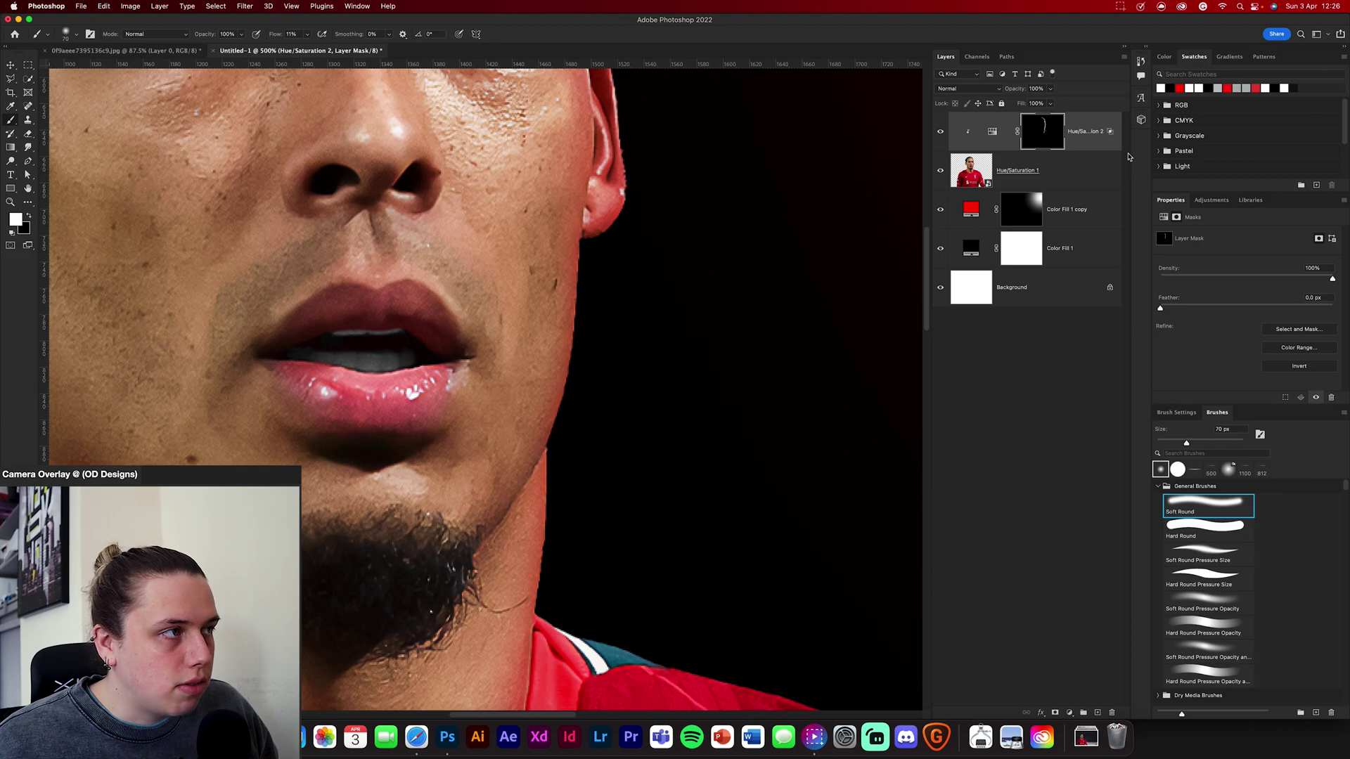
key("super+j")
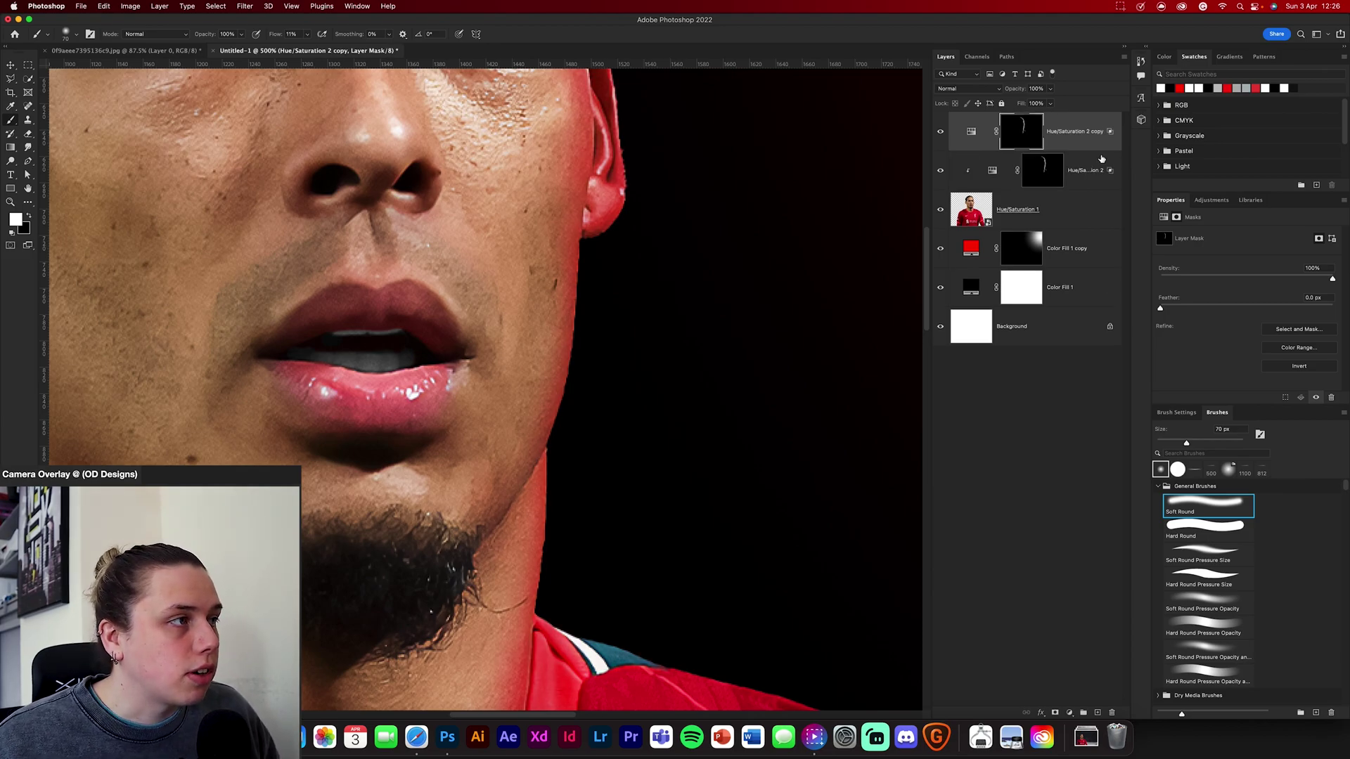
left_click(1093, 149, "alt")
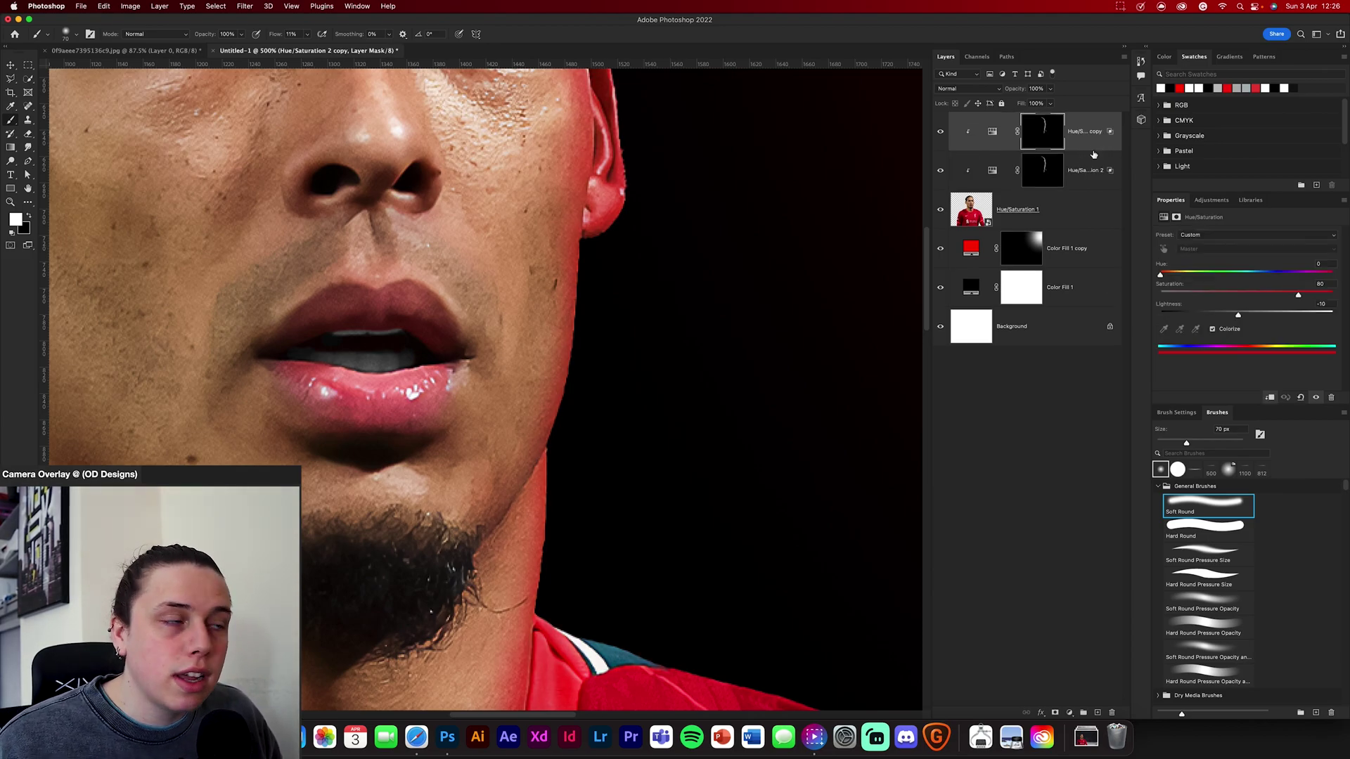
key("super+BackSpace")
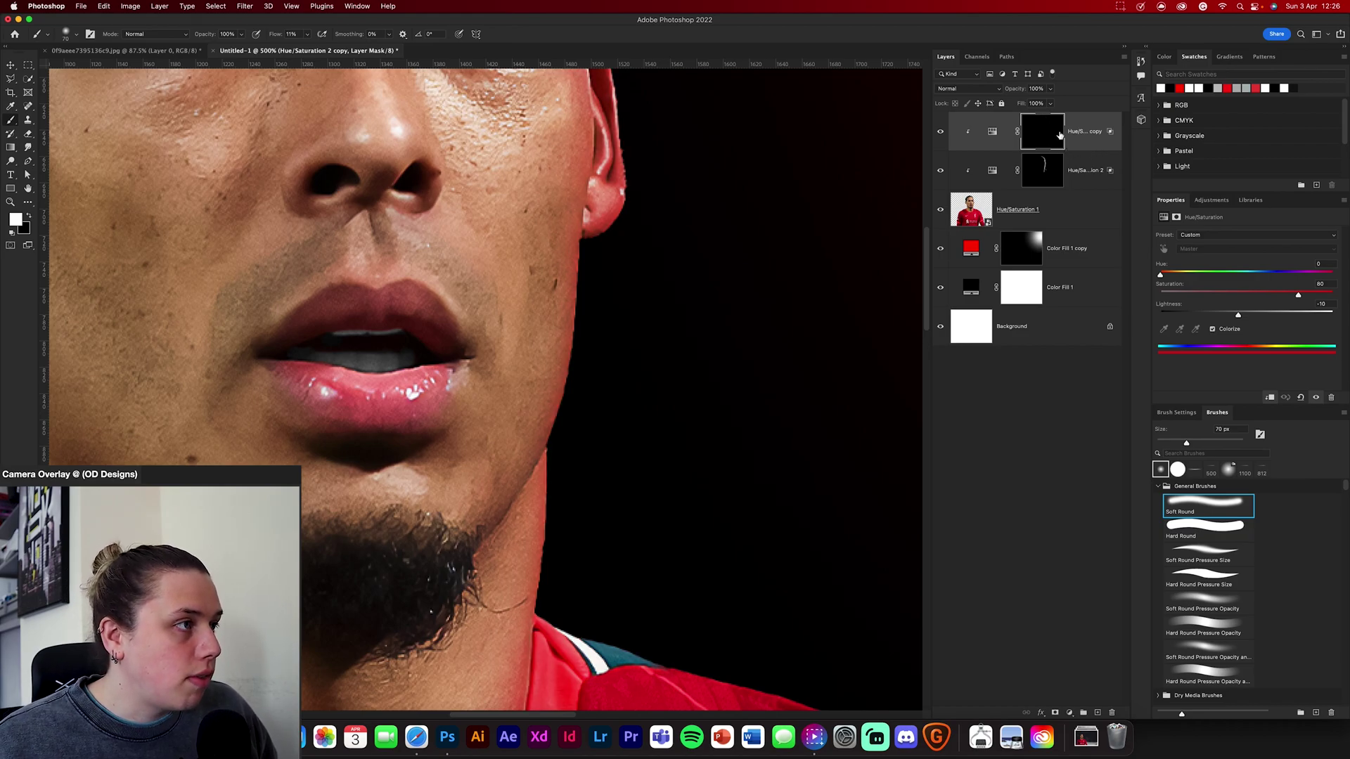
Step: Paint a broader, soft red tint in white along the jaw and neck on the copied adjustment's mask
key("bracketright")
key("bracketright")
key("bracketright")
key("bracketright")
key("bracketright")
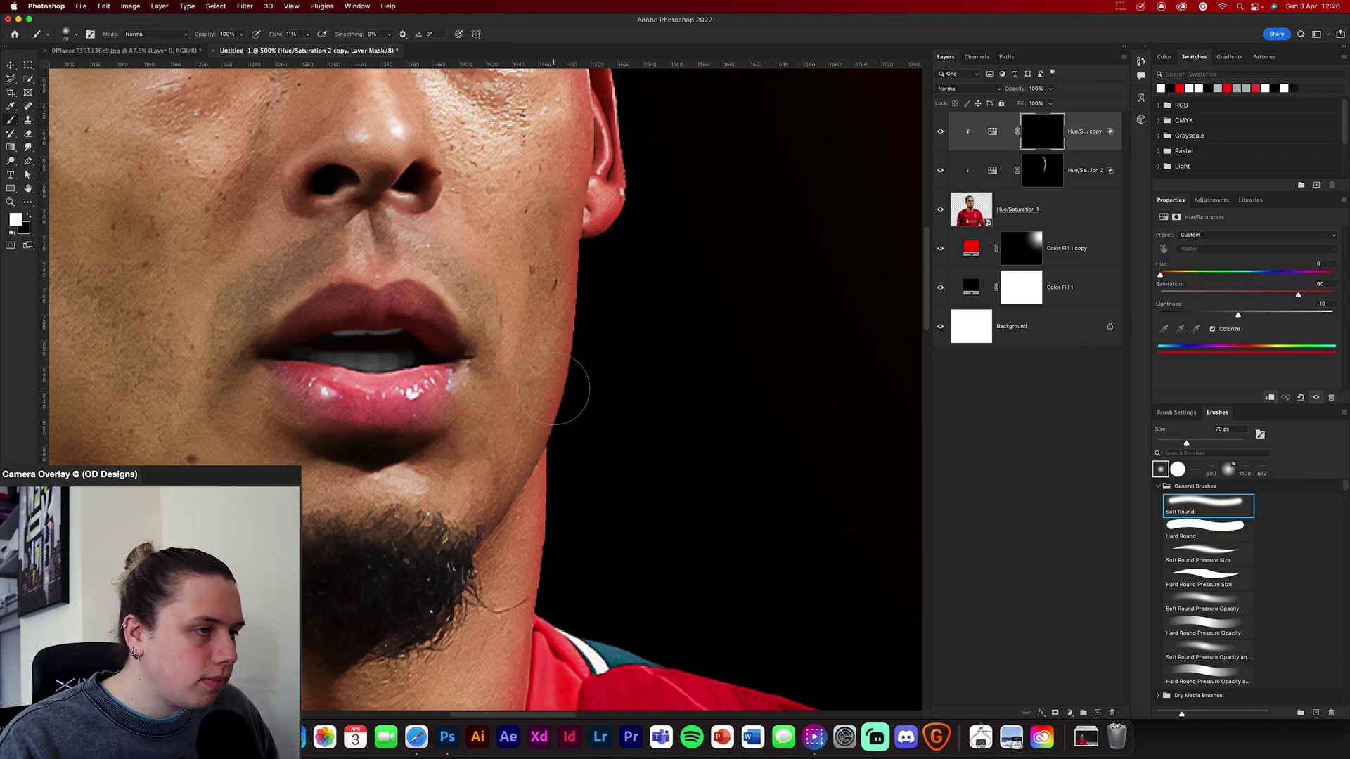
mouse_move(582, 342)
left_mouse_down()
mouse_move(585, 303)
mouse_move(547, 386)
mouse_move(576, 337)
mouse_move(565, 362)
mouse_move(491, 447)
left_mouse_up()
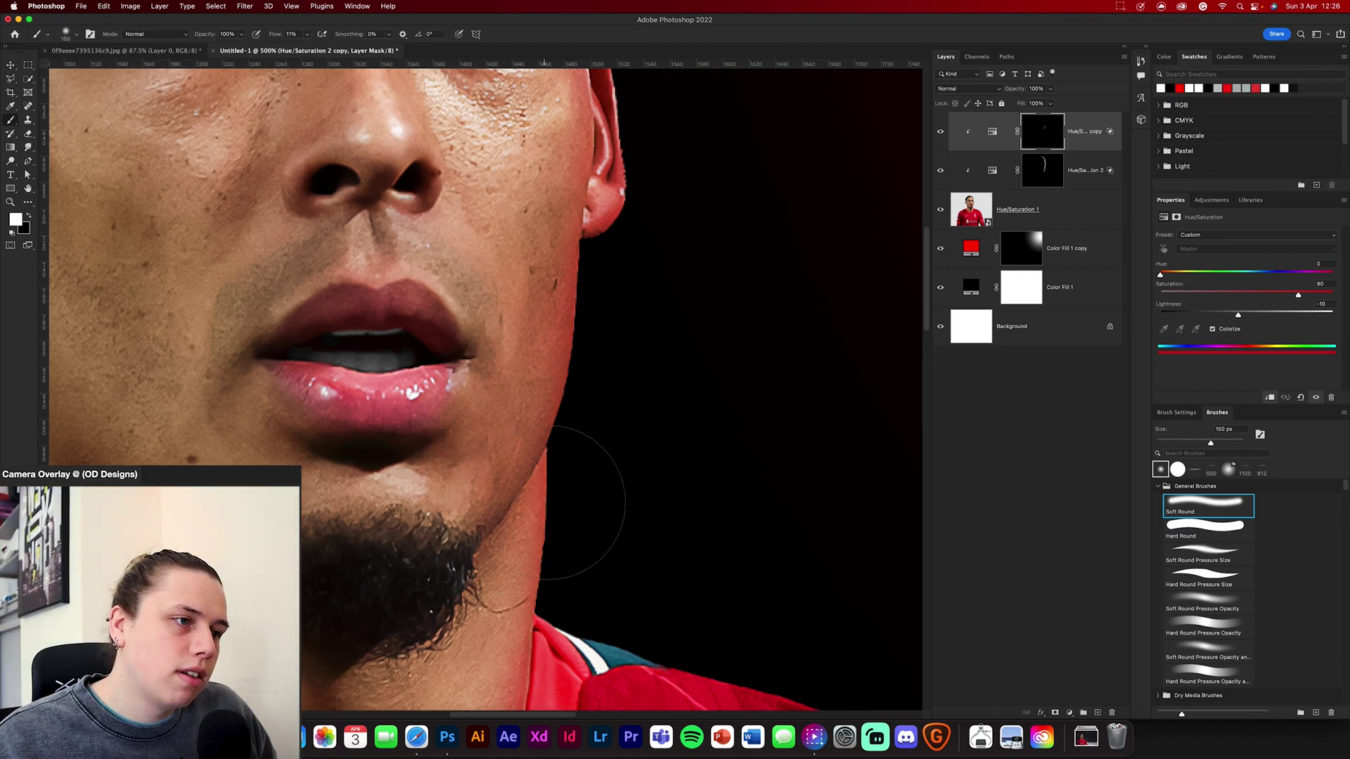
scroll(705, 368, "down", 5)
scroll(706, 368, "left", 2)
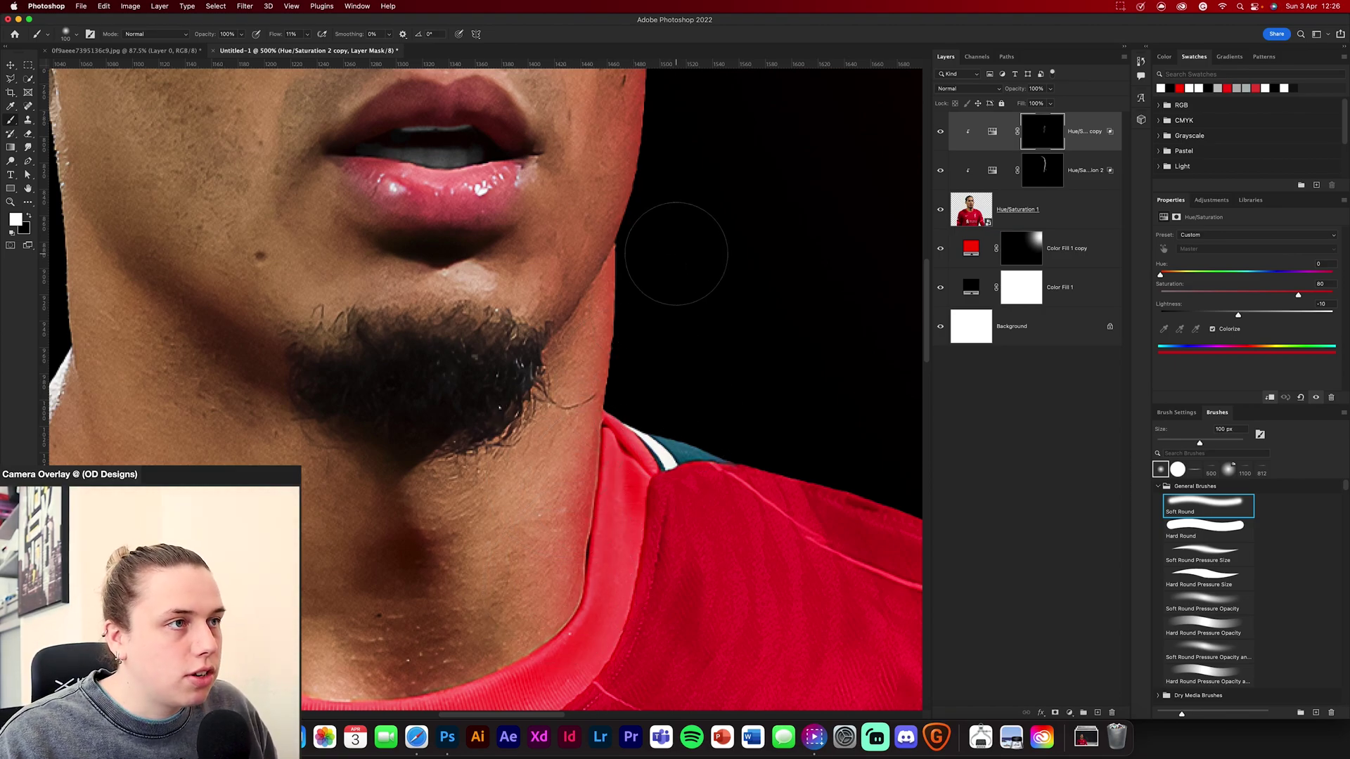
Step: Extend the soft red tint over the ear, cheek edge, temple and hairline with a 150 px brush
key("bracketleft")
scroll(669, 422, "up", 10)
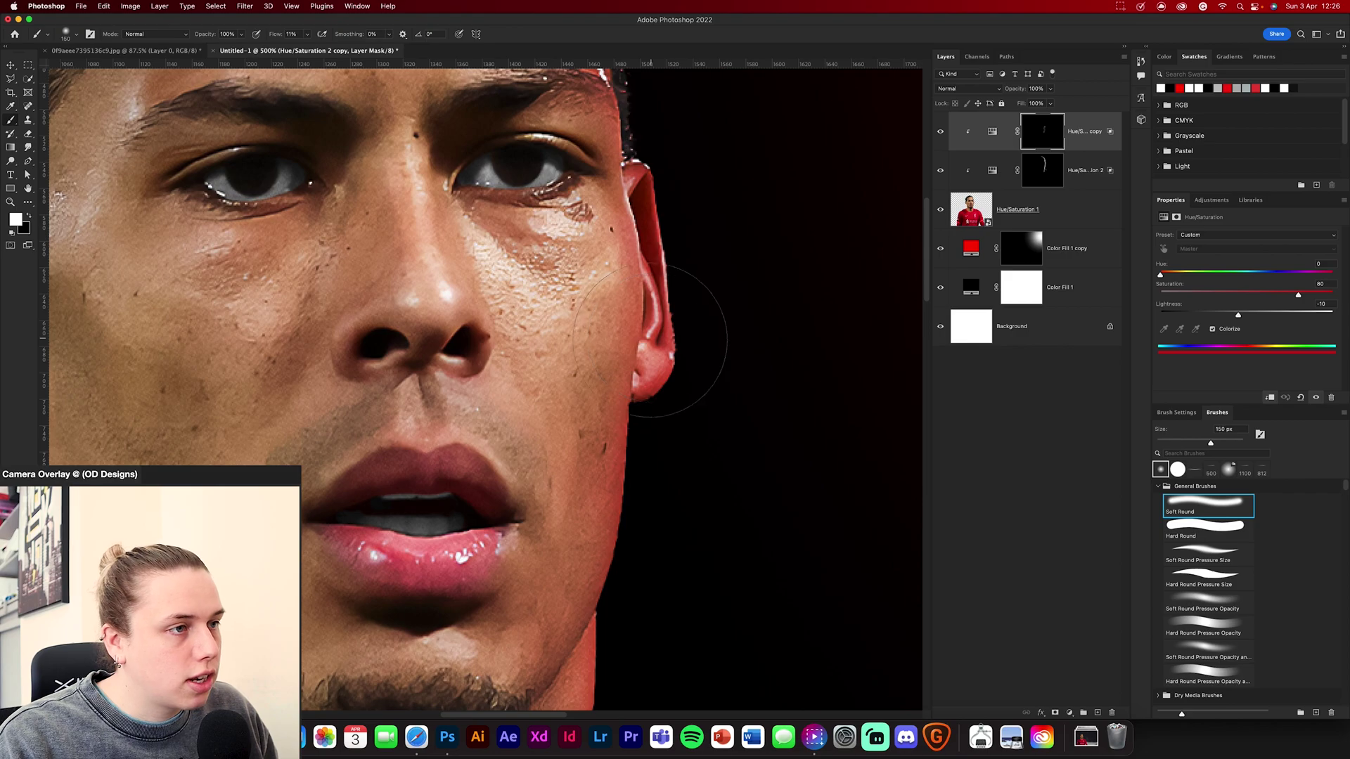
key("bracketright")
key("bracketright")
scroll(756, 492, "up", 7)
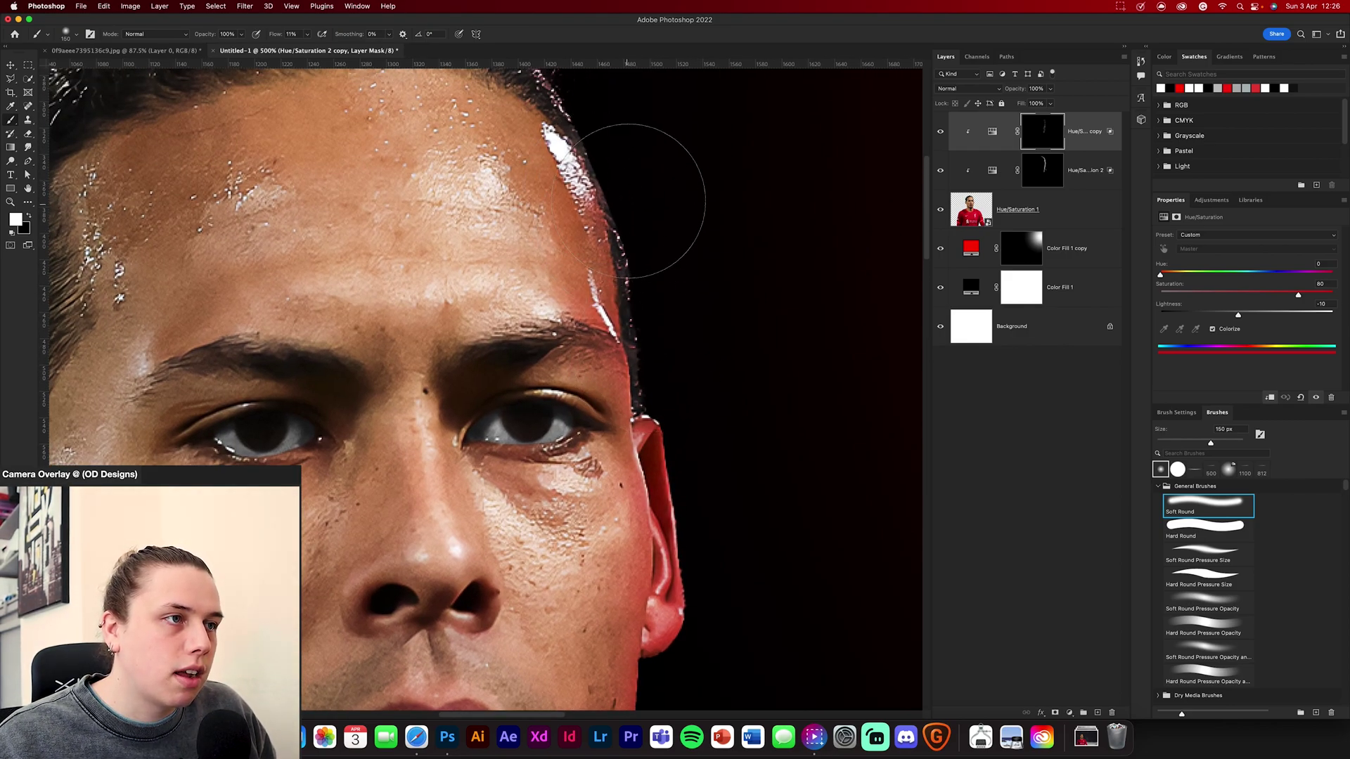
scroll(647, 196, "up", 6)
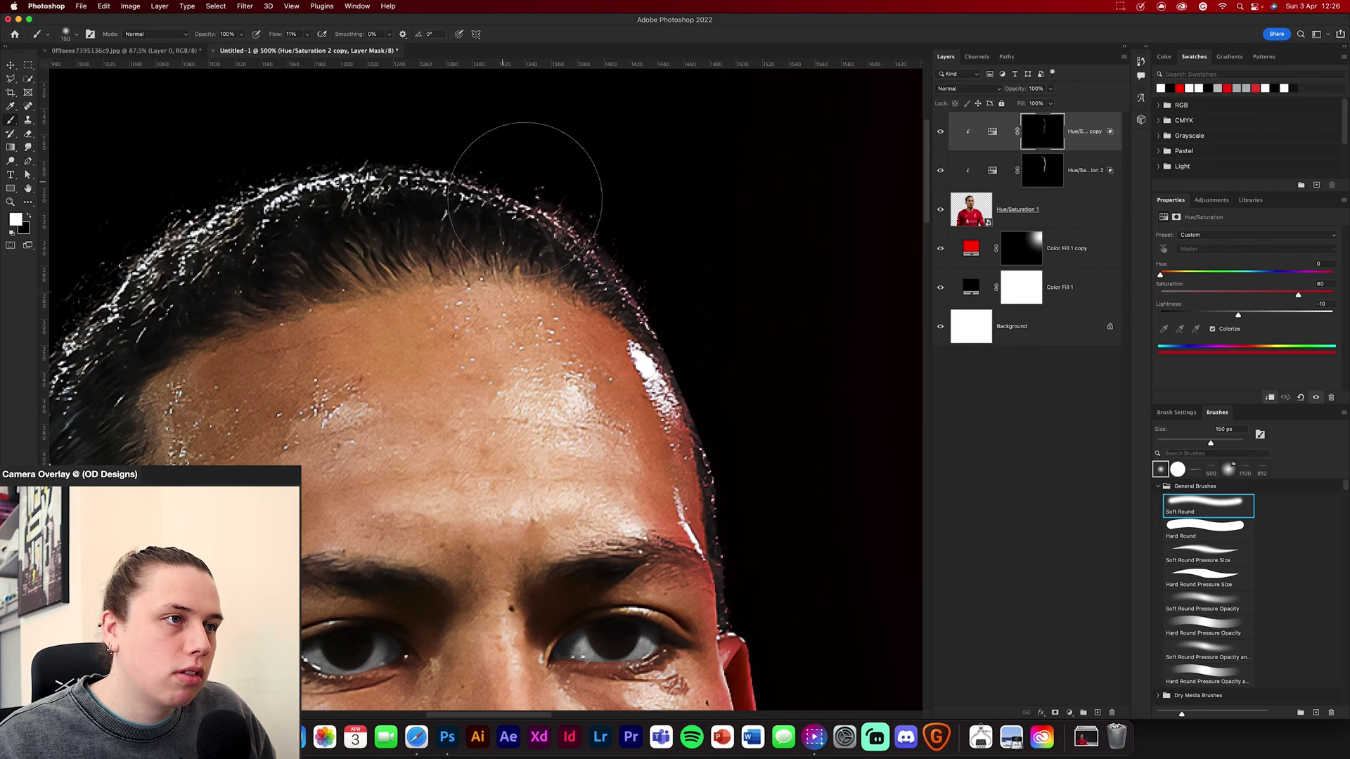
scroll(693, 377, "down", 4)
scroll(760, 502, "down", 3)
Step: Blend a wider red tint along the glow-facing side of the face with a brush enlarged to 250 px
key("super+0")
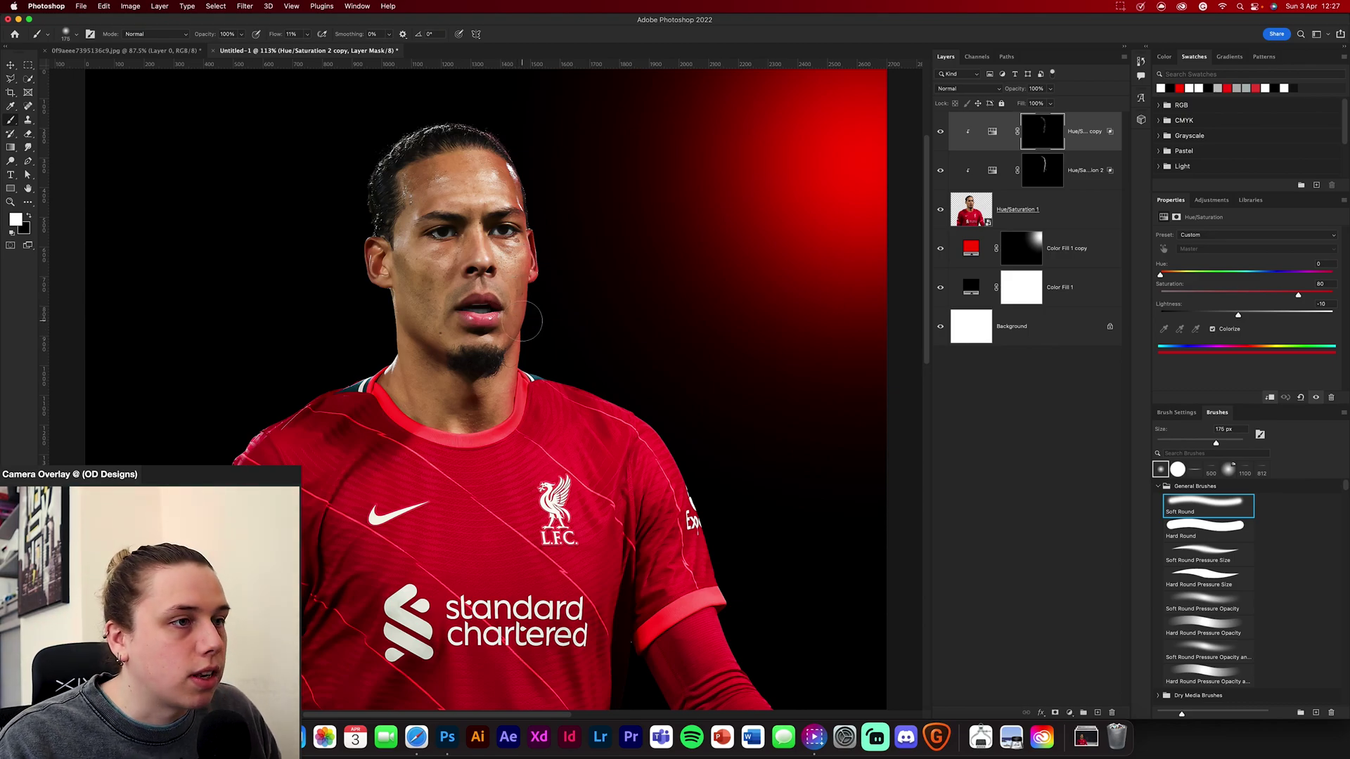
key("bracketright")
key("bracketright")
key("bracketright")
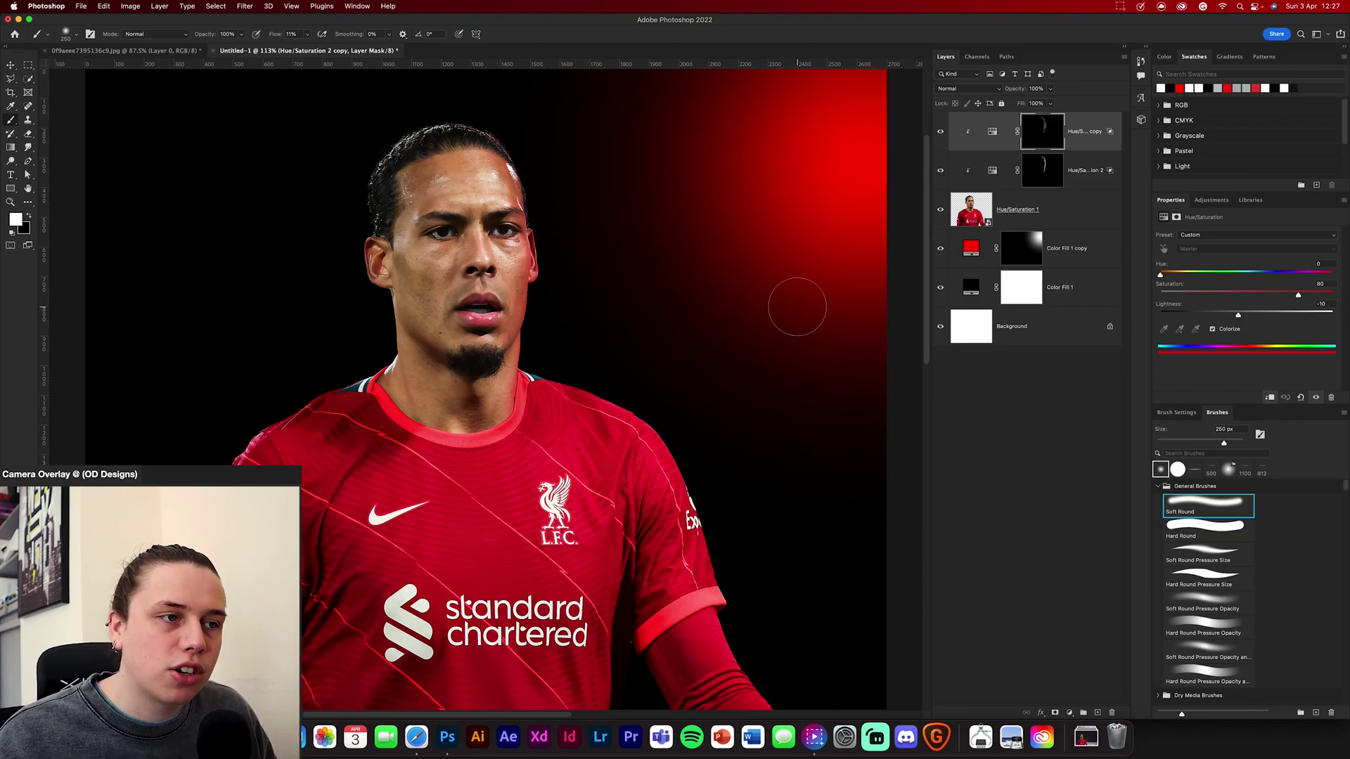
Step: Paint finer red tint along the jawline and the neck beneath it with a 25 px brush
key("super+equal")
key("super+equal")
key("super+equal")
key("bracketleft")
key("bracketleft")
key("bracketleft")
key("bracketleft")
key("bracketleft")
key("bracketleft")
key("bracketleft")
key("bracketleft")
key("bracketleft")
key("bracketleft")
key("bracketleft")
key("super+equal")
key("super+equal")
scroll(731, 373, "up", 5)
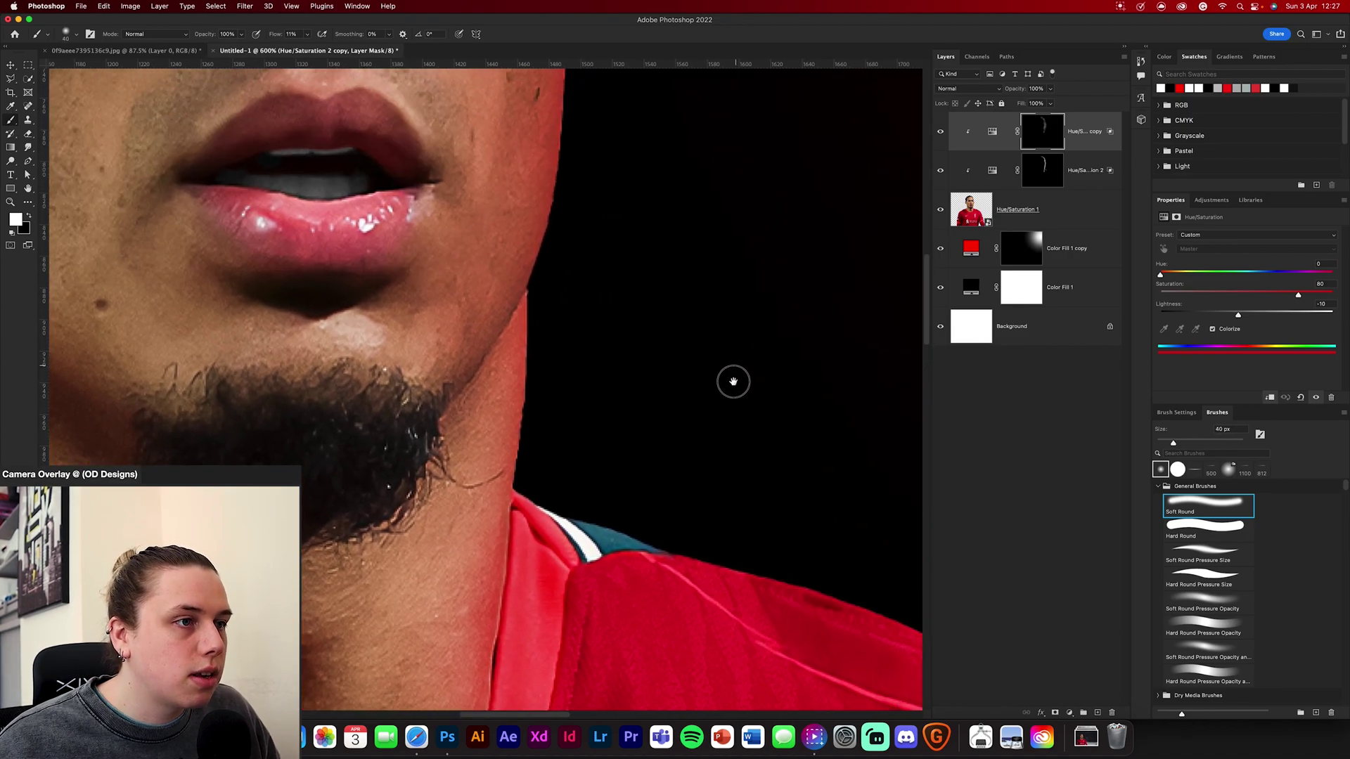
key("bracketleft")
key("bracketleft")
key("bracketleft")
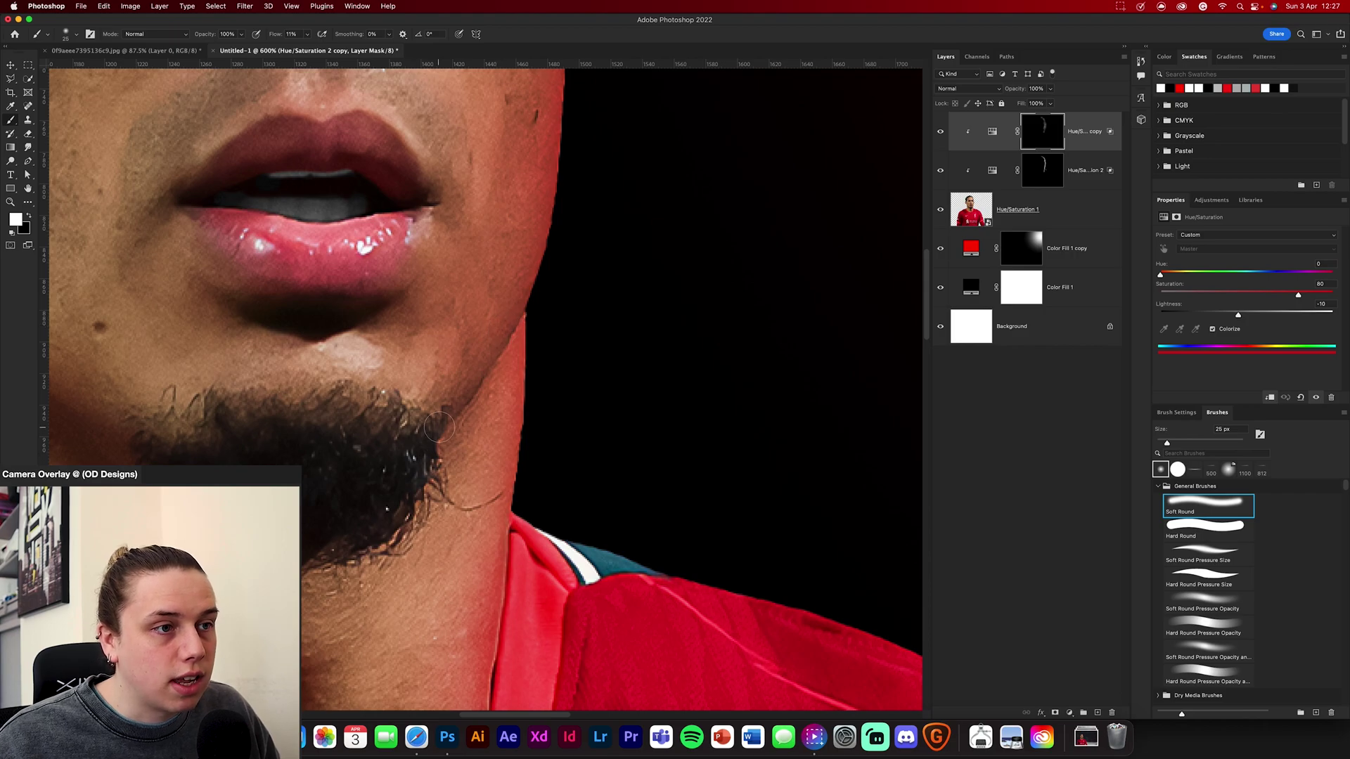
Step: Paint black on the mask to soften the red tint where the jaw meets the neck, using a 50 px brush
key("x")
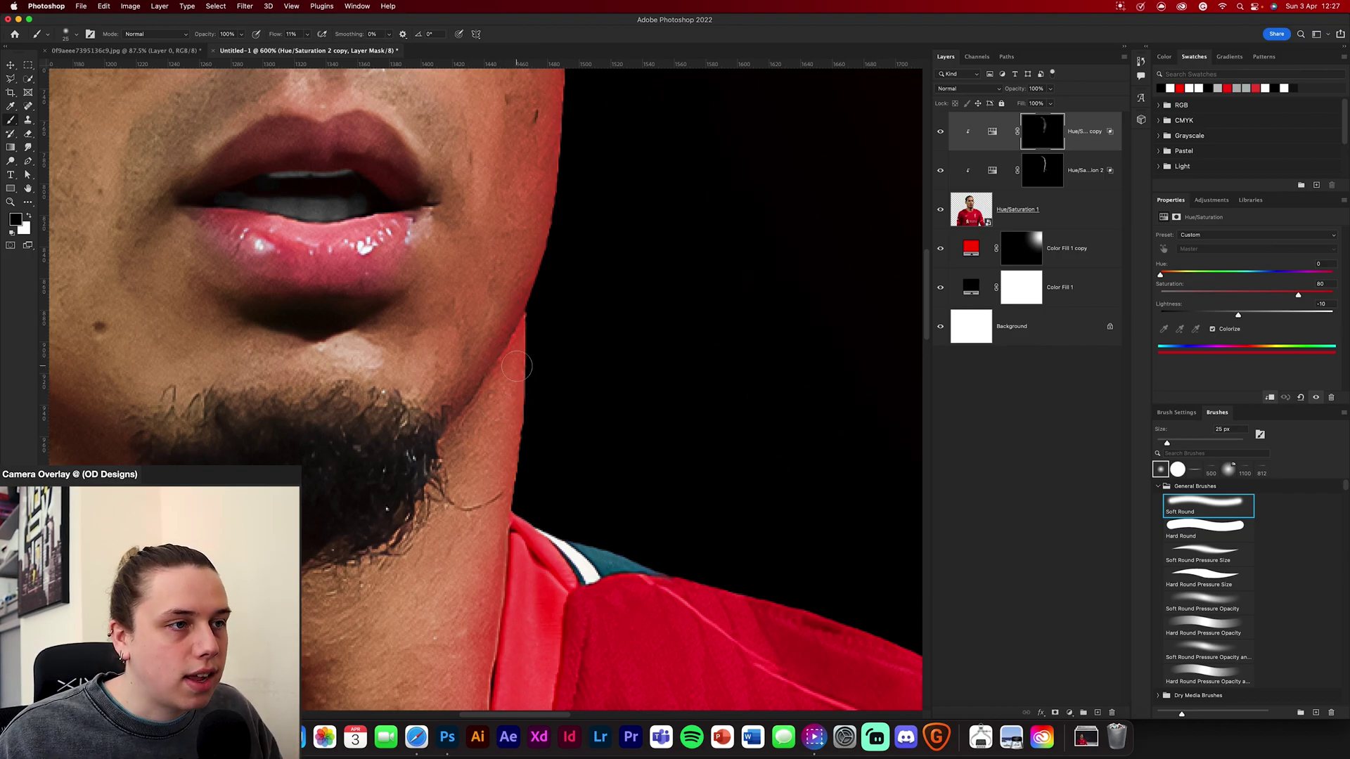
scroll(442, 398, "left", 5)
scroll(442, 398, "down", 4)
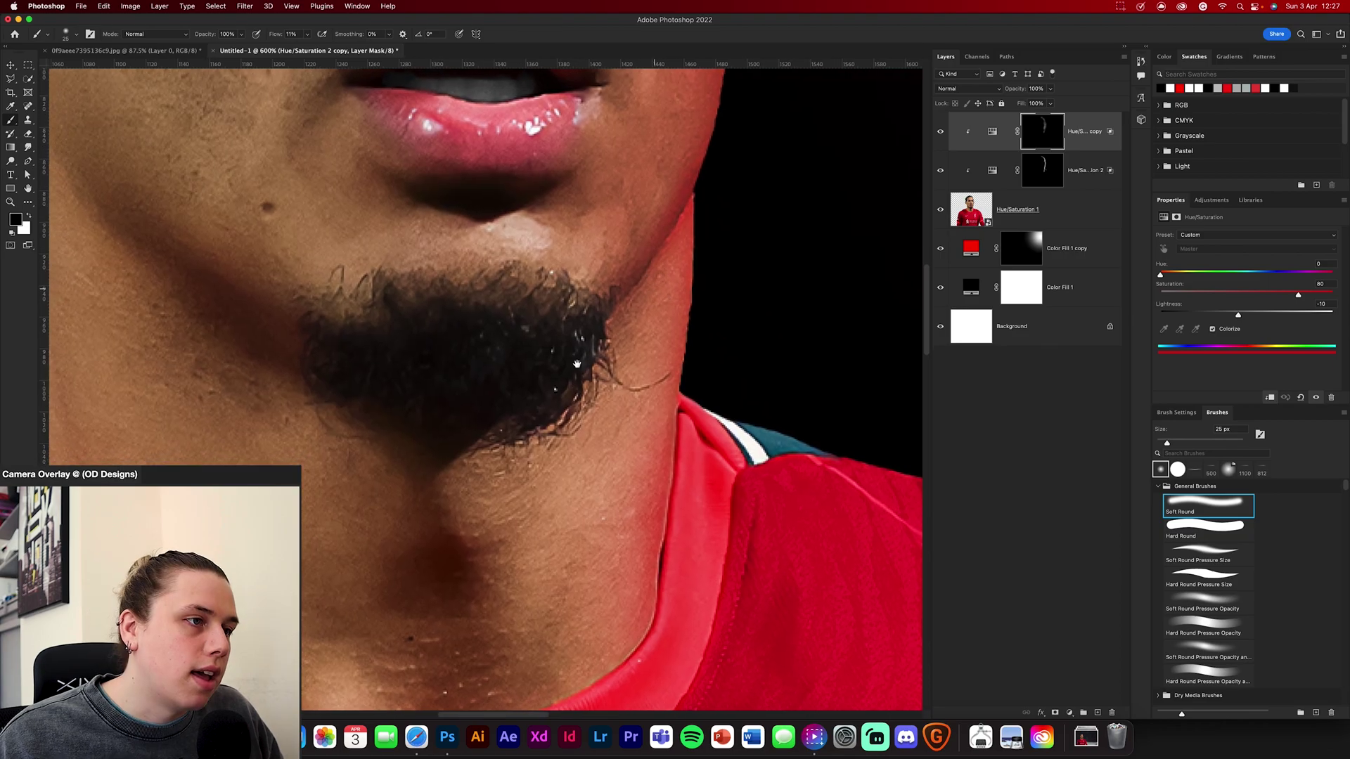
key("bracketright")
key("bracketright")
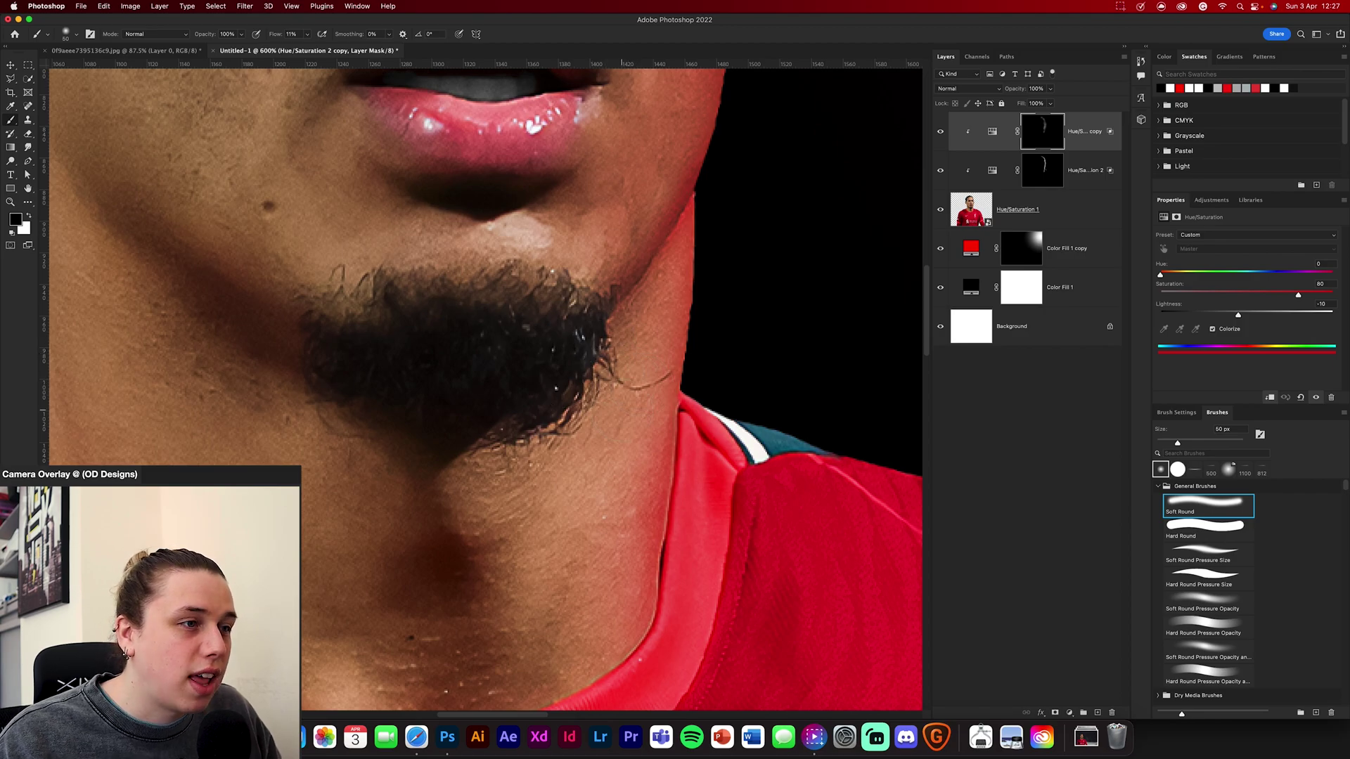
scroll(633, 394, "up", 15)
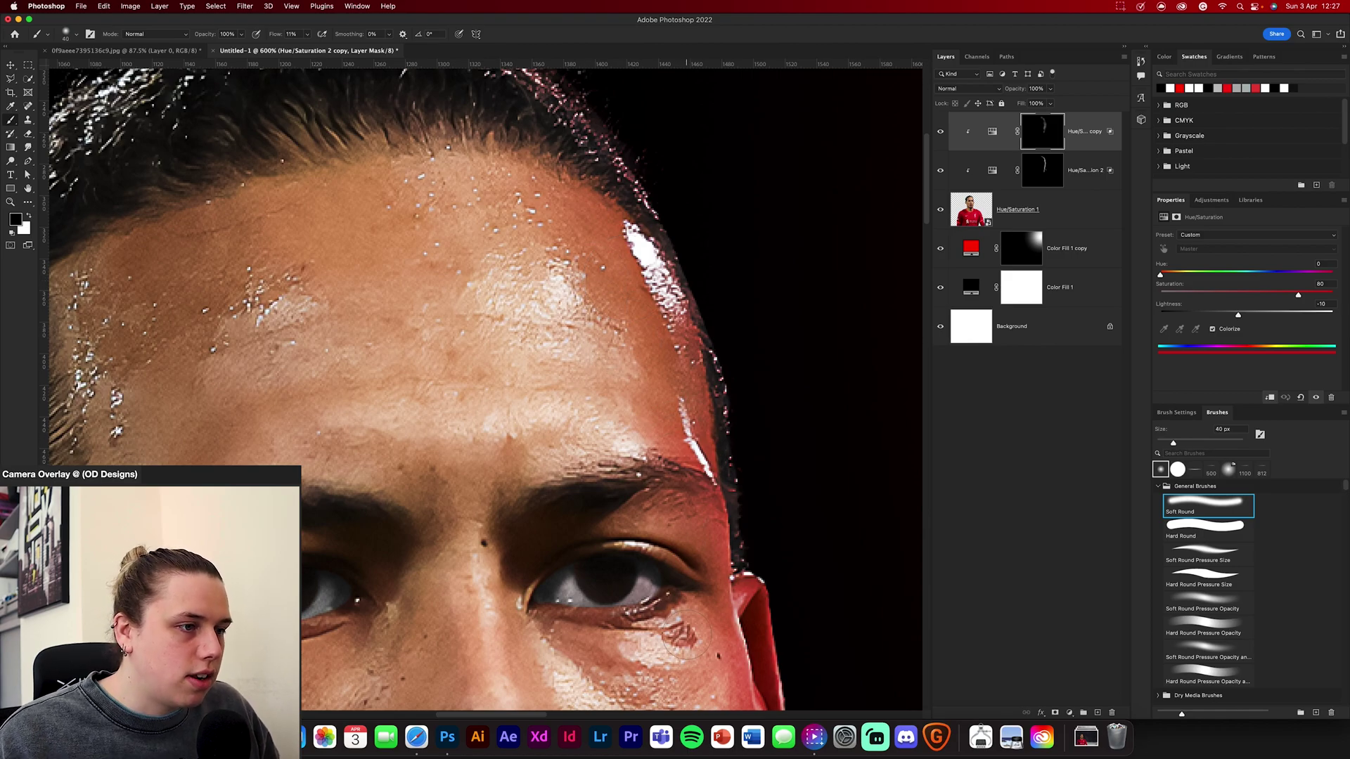
Step: Paint red tint in white on the copied adjustment's mask over the eyelid beneath the eyebrow with a 30 px brush
scroll(682, 636, "down", 10)
key("super+bracketleft")
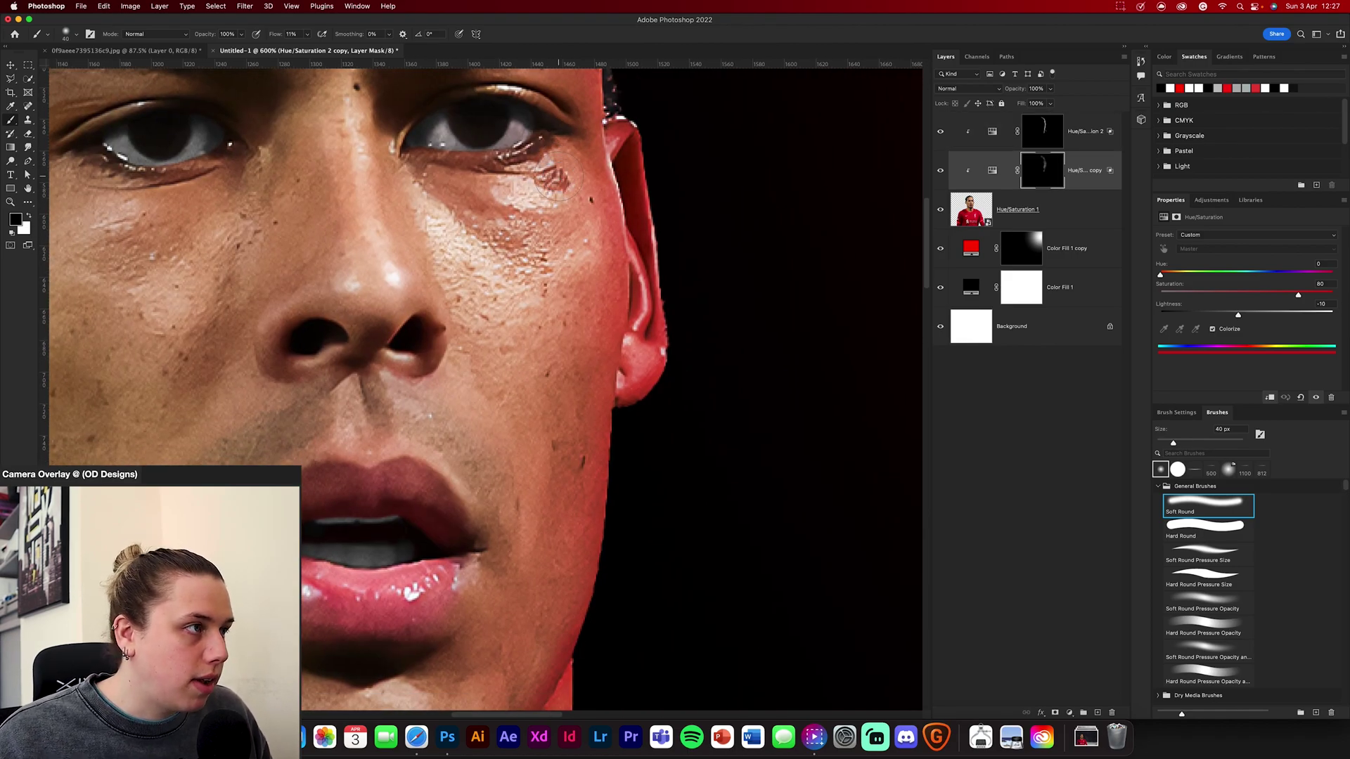
key("super+bracketright")
left_click(1061, 136)
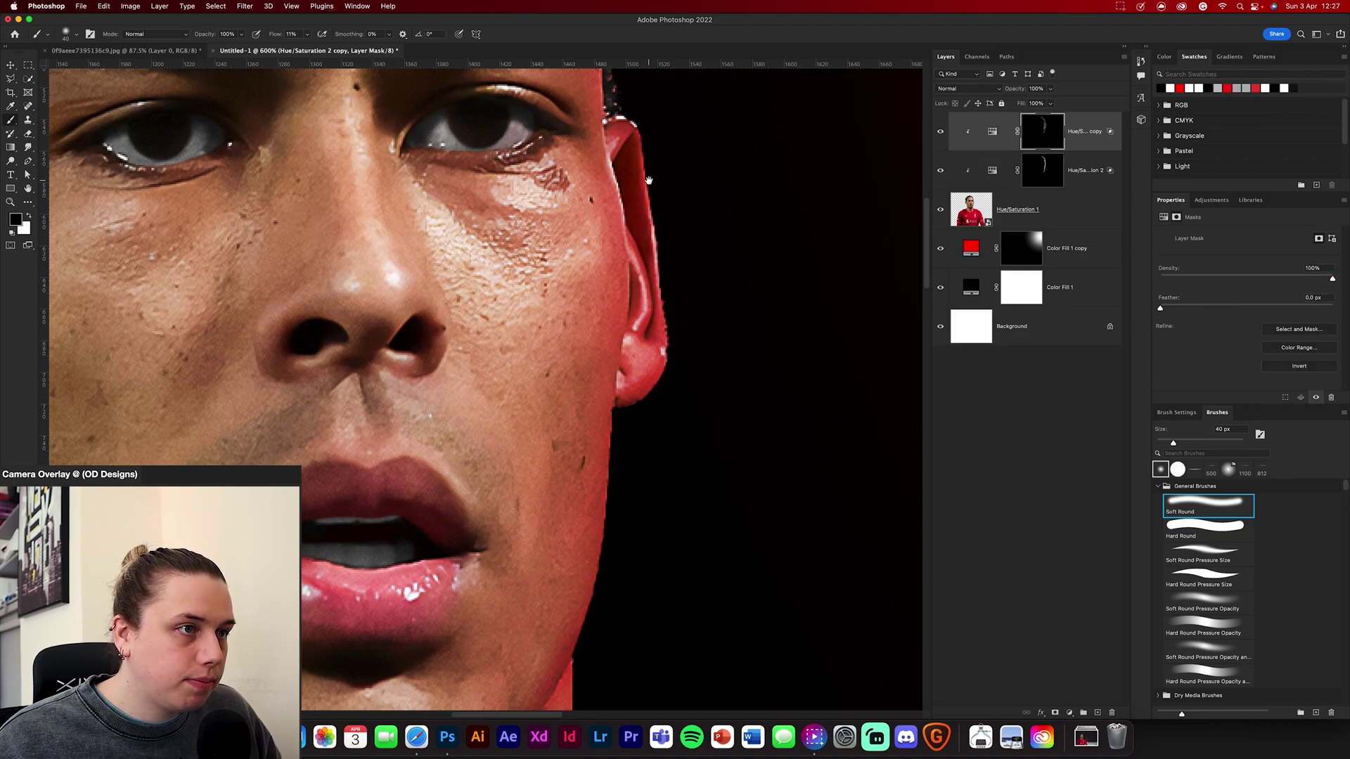
key("super+equal")
left_click_drag(647, 177, 665, 464)
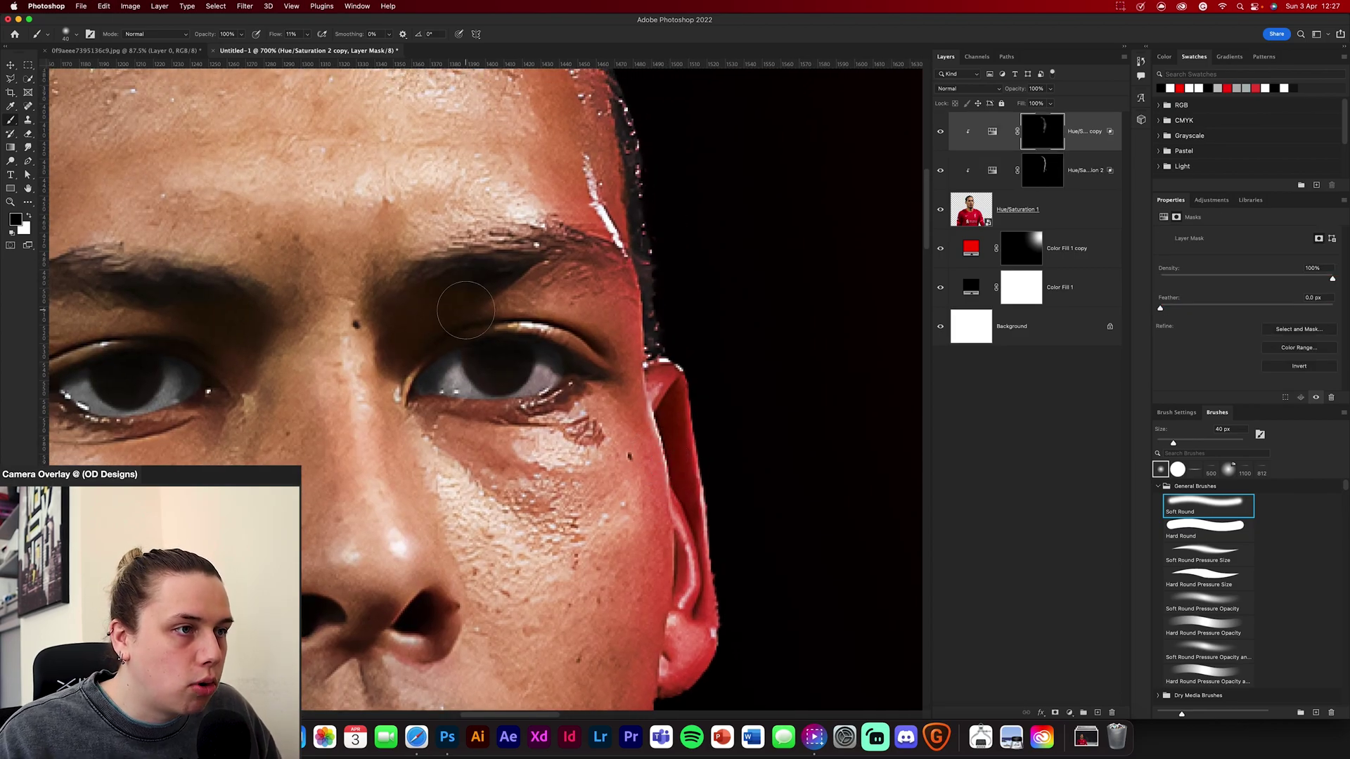
key("bracketleft")
key("x")
left_click_drag(584, 309, 507, 304)
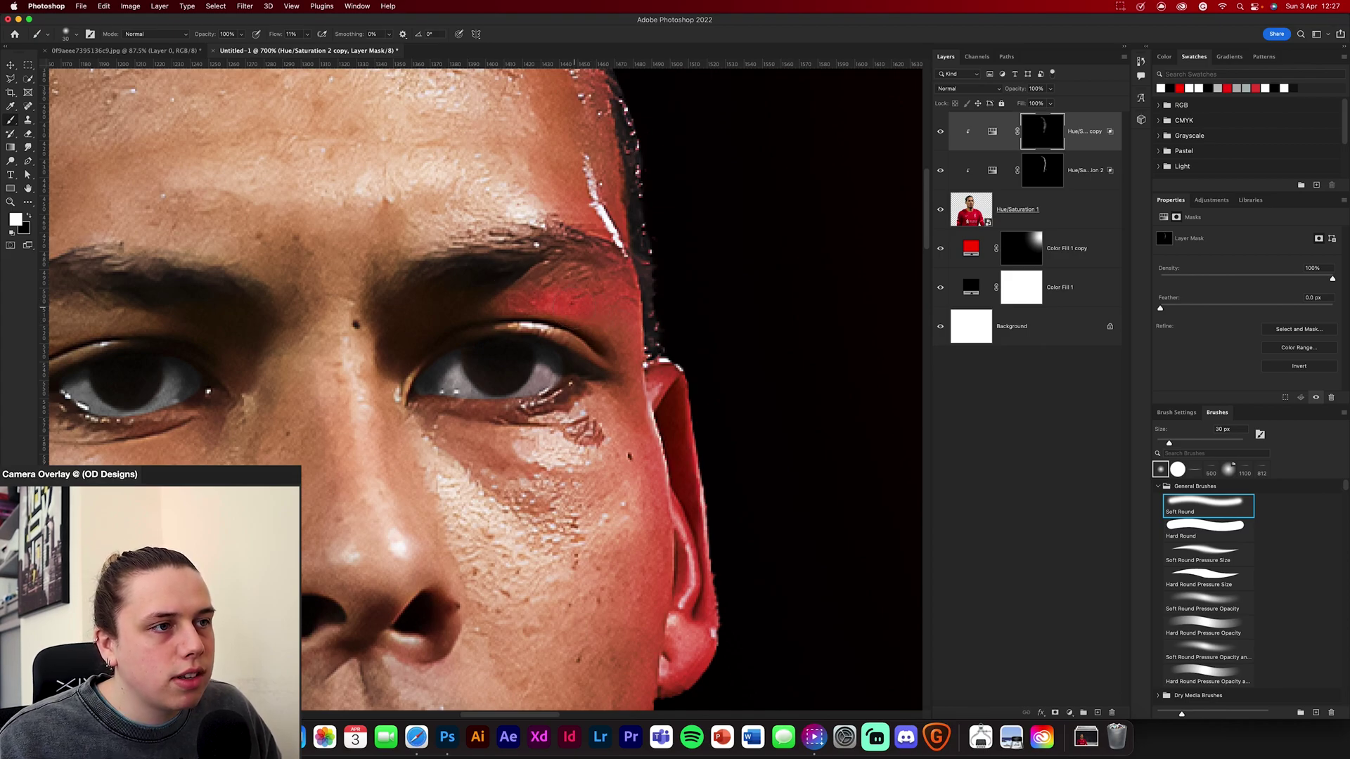
key("x")
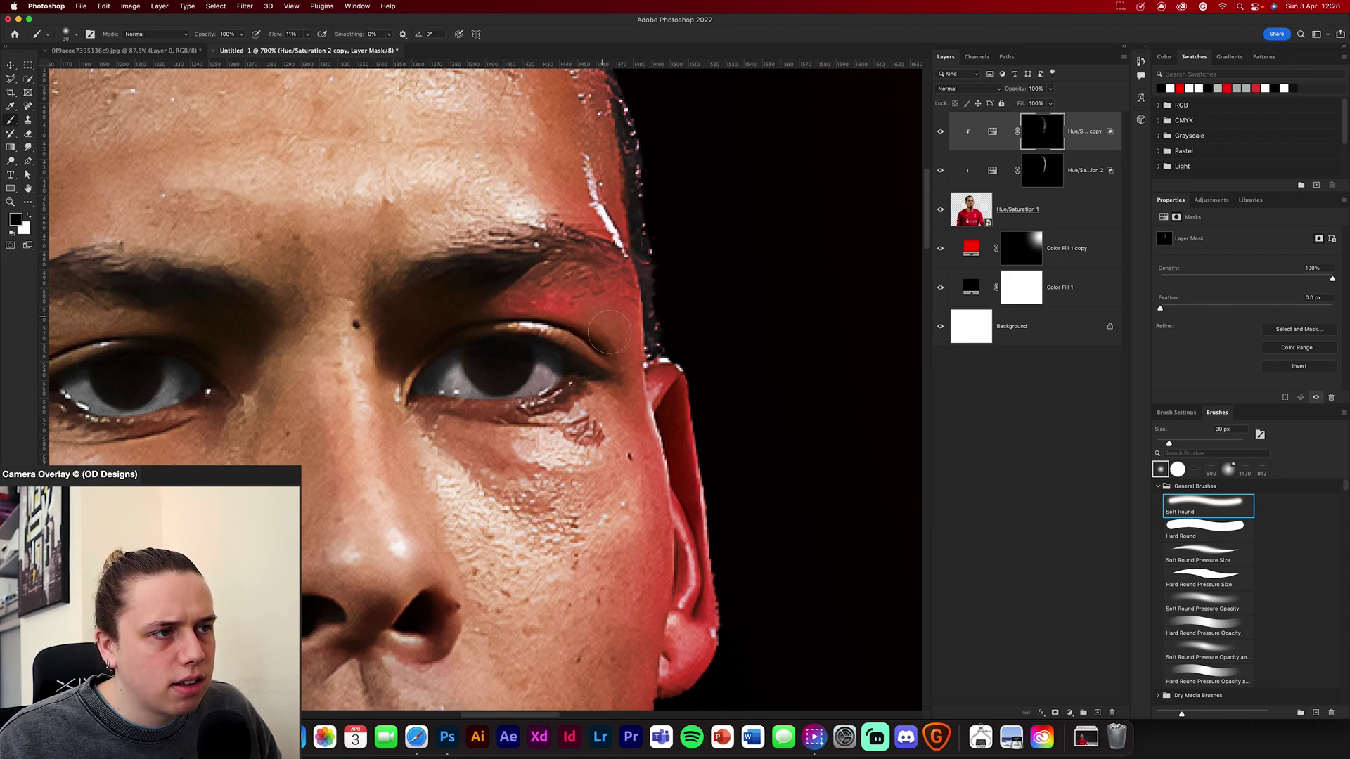
key("x")
Step: Add red tint to the skin fold beneath the outer corner of the eye
scroll(478, 380, "down", 3)
scroll(478, 379, "left", 4)
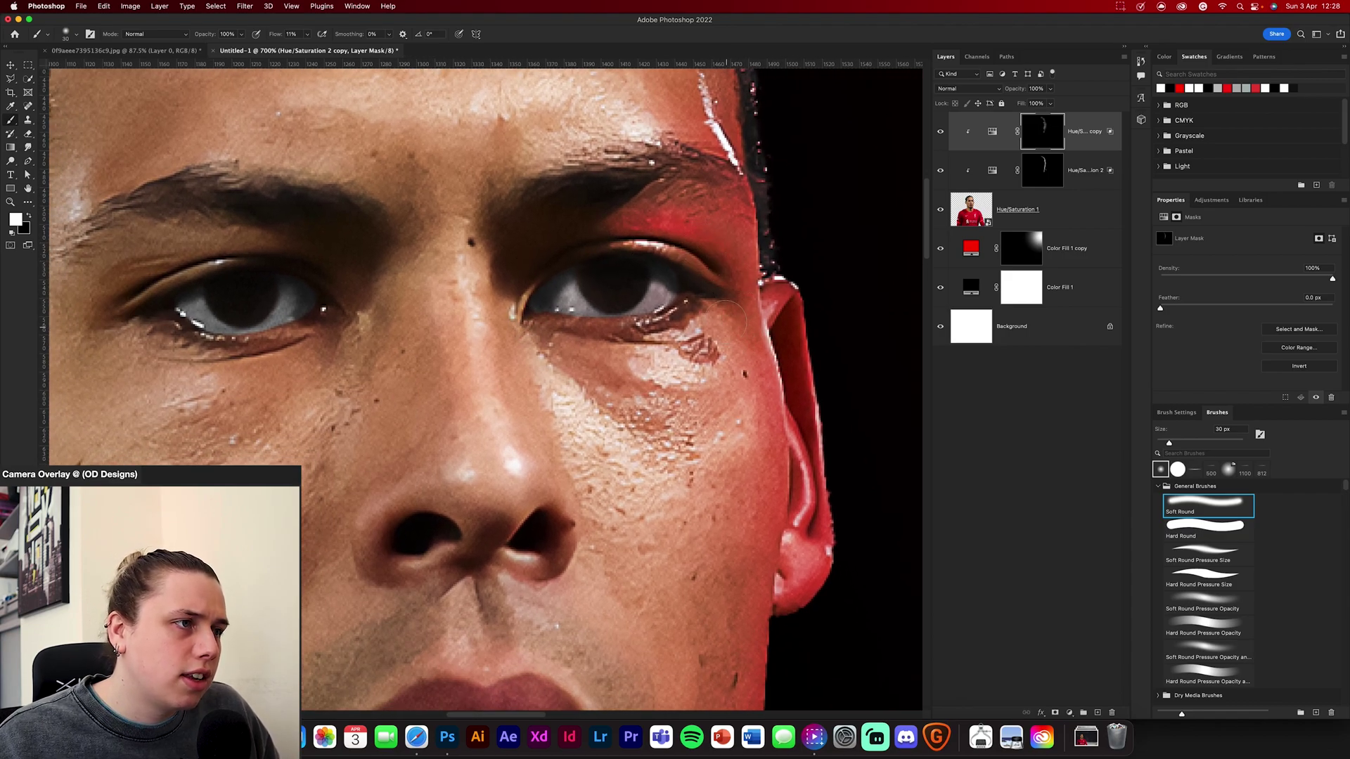
left_click_drag(717, 327, 606, 342)
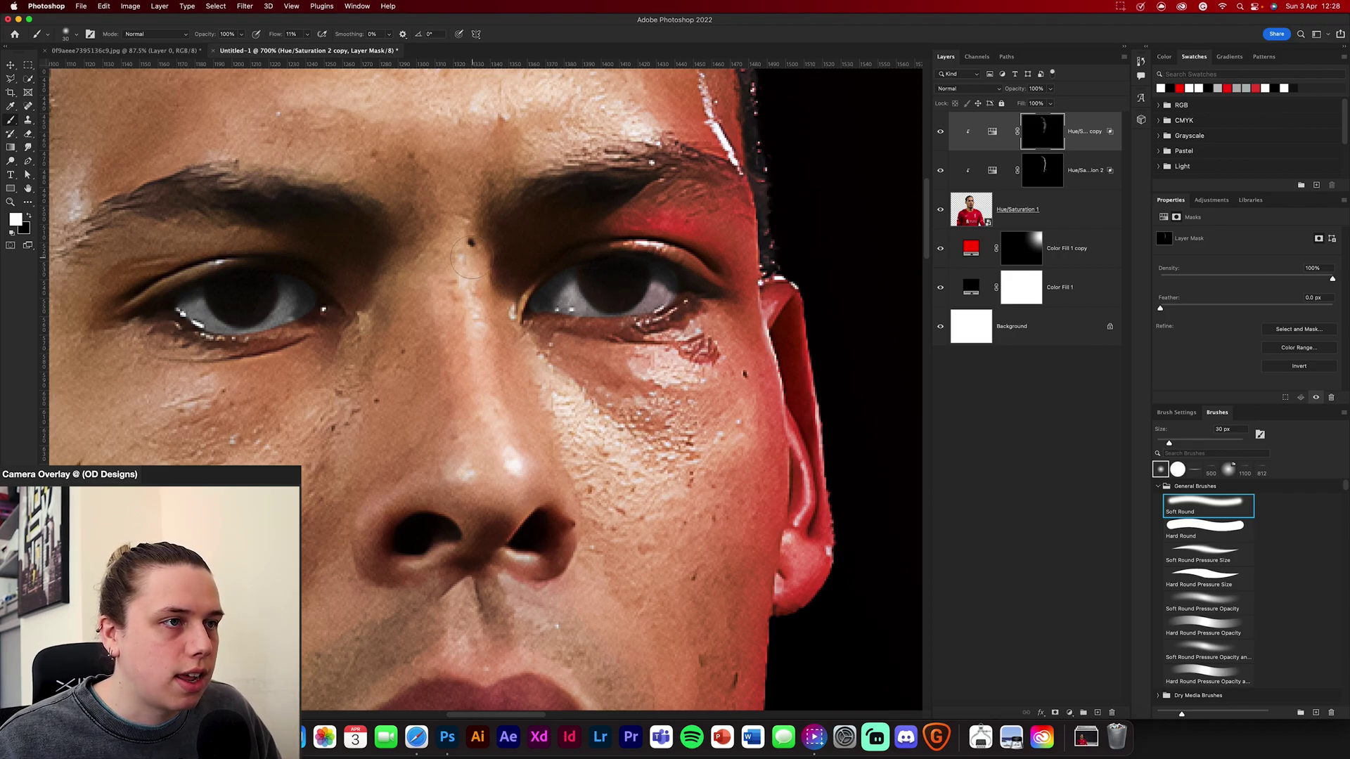
Step: Paint red tint down the glow-facing side of the nose bridge and around the nostril
mouse_move(491, 349)
left_mouse_down()
mouse_move(465, 275)
mouse_move(496, 412)
mouse_move(474, 302)
mouse_move(513, 378)
mouse_move(472, 282)
mouse_move(528, 450)
mouse_move(478, 309)
mouse_move(513, 266)
left_mouse_up()
left_click_drag(662, 424, 553, 310)
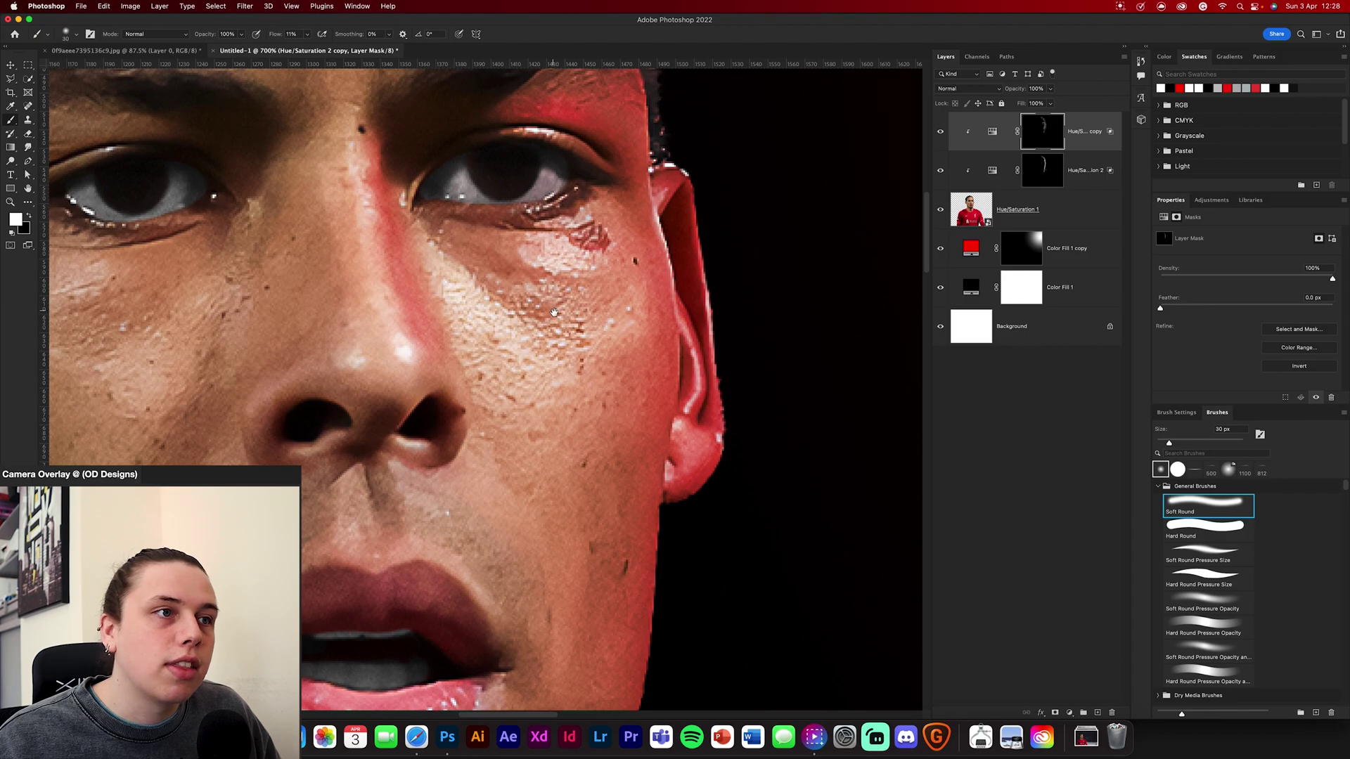
mouse_move(536, 464)
left_mouse_down()
mouse_move(401, 242)
mouse_move(398, 322)
mouse_move(410, 297)
mouse_move(391, 325)
left_mouse_up()
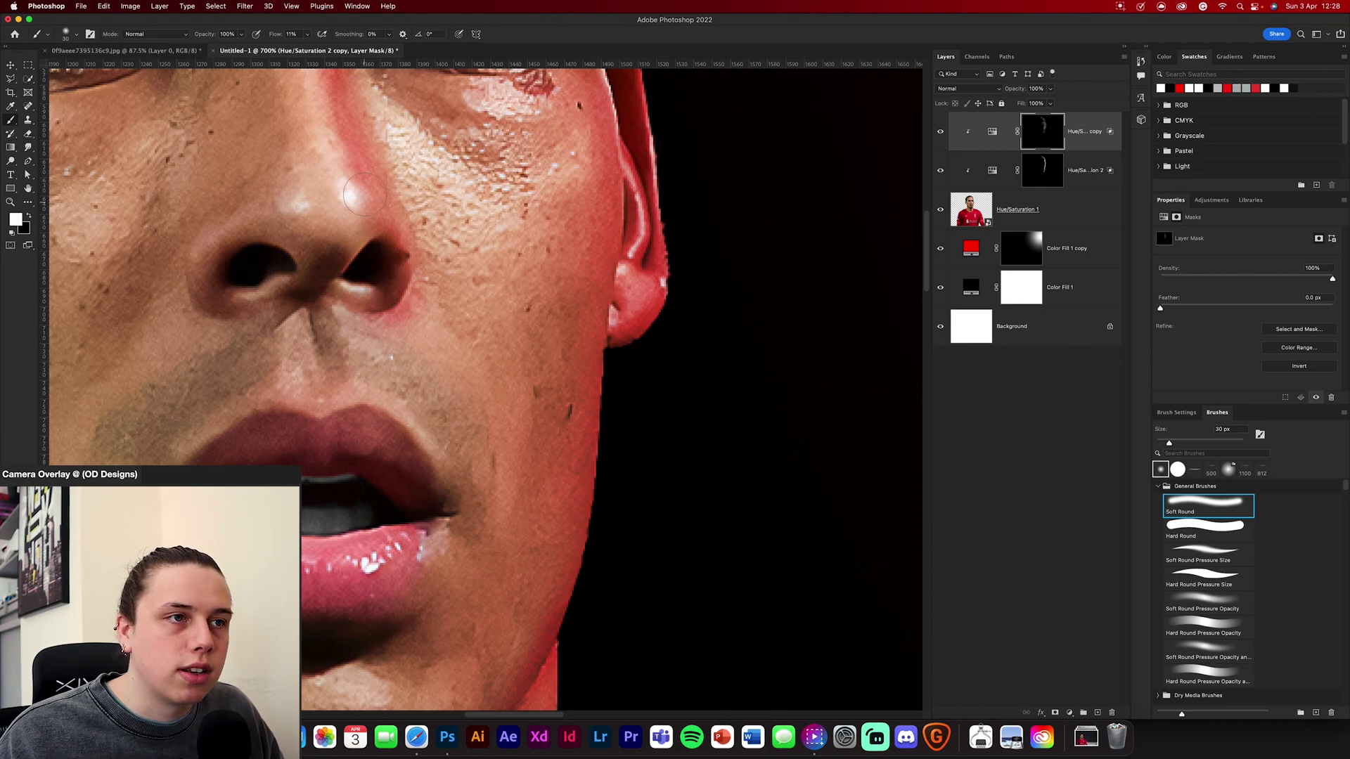
left_click_drag(452, 372, 465, 470)
left_click_drag(418, 121, 436, 283)
left_click_drag(623, 556, 560, 430)
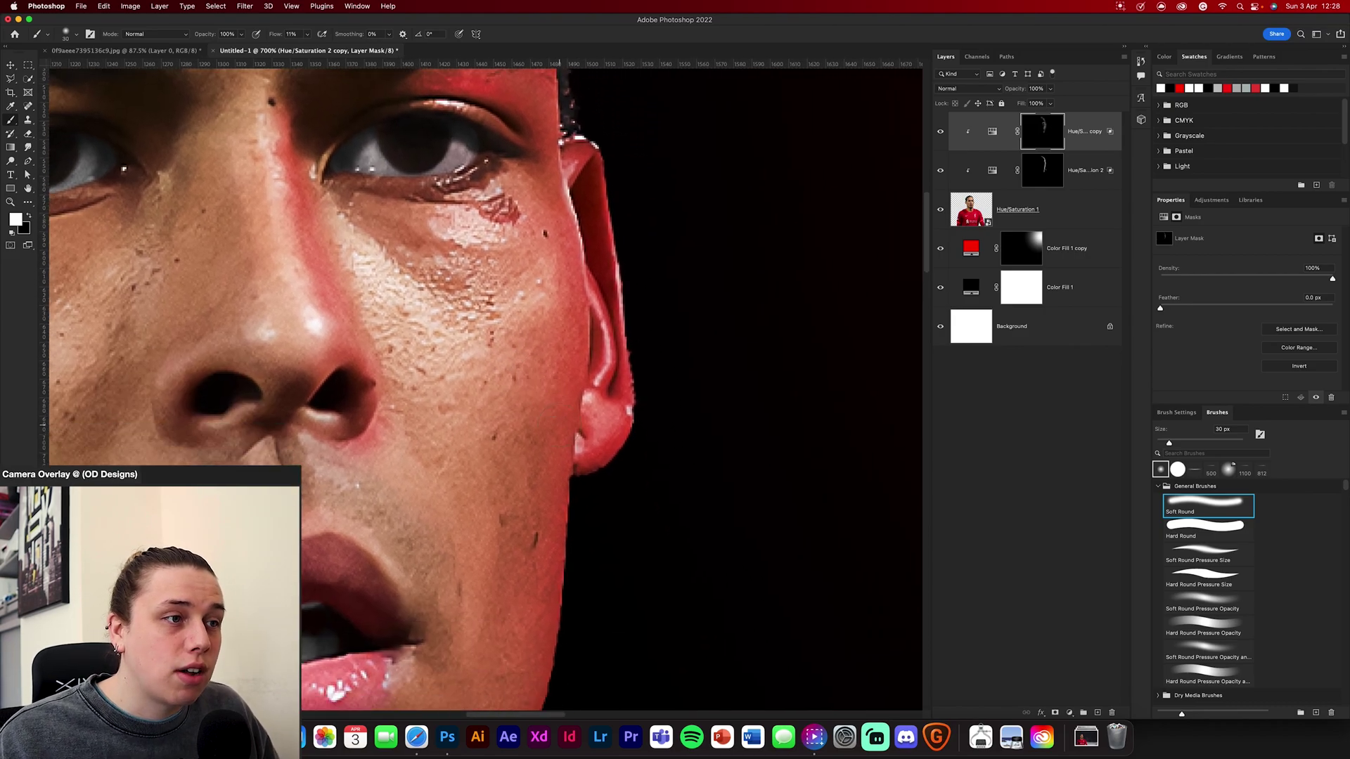
Step: Paint white on the copied adjustment's mask to extend the red tint over the eyelid with a 50 px brush
key("x")
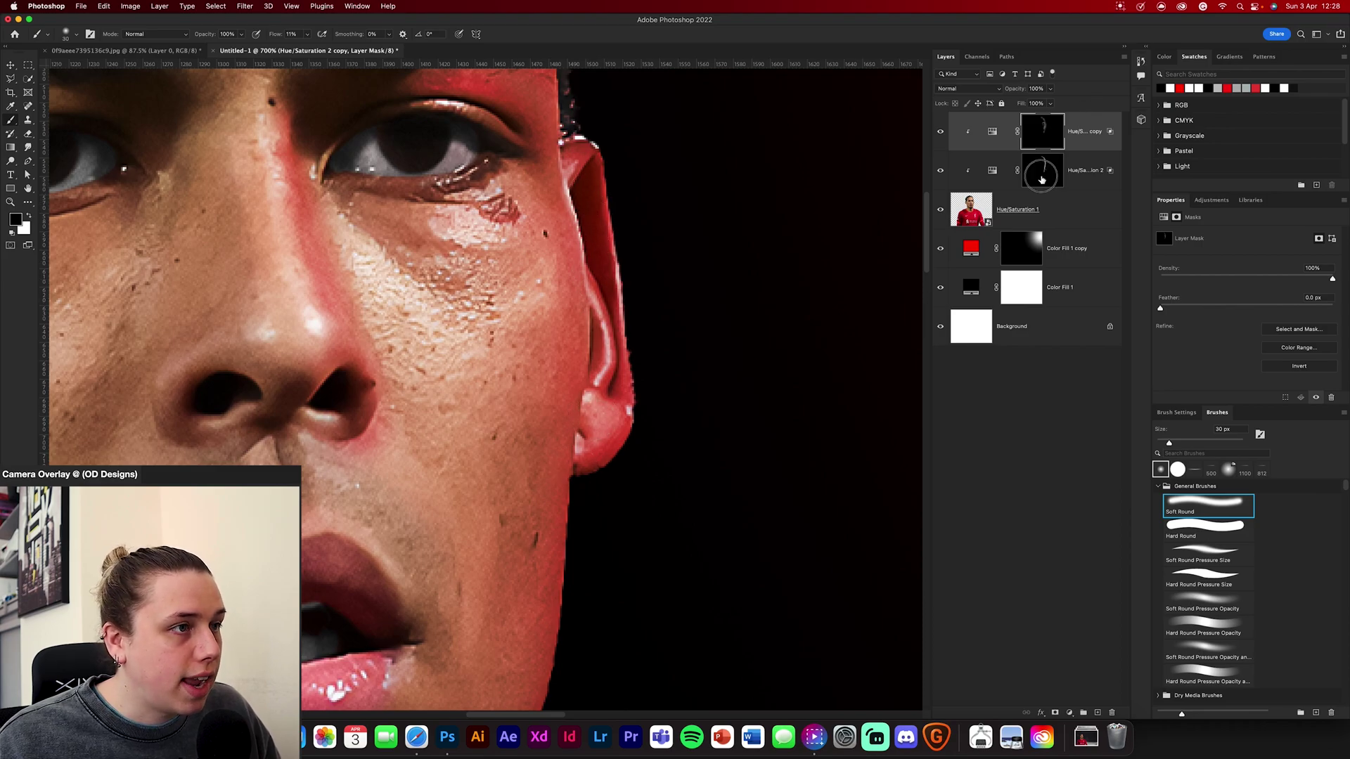
key("alt+bracketleft")
key("super+0")
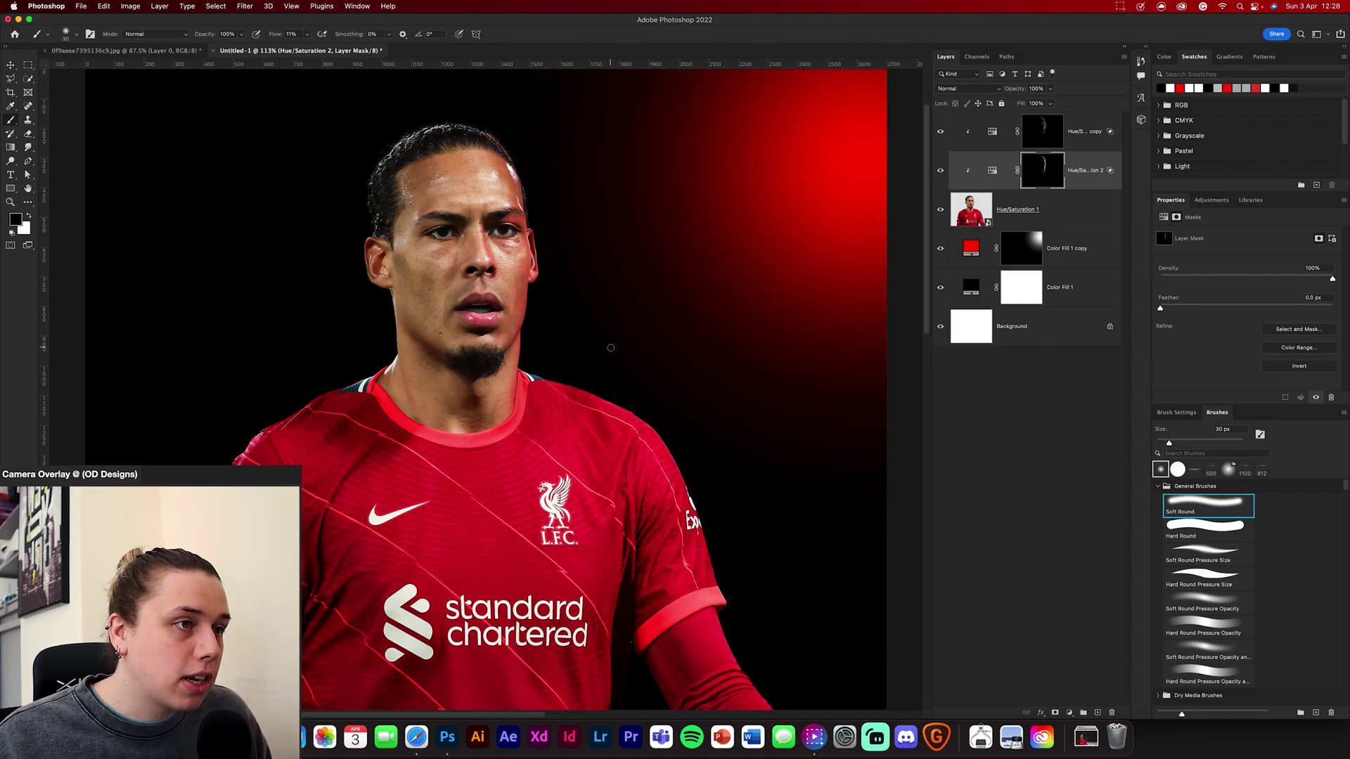
scroll(615, 354, "up", 10)
scroll(590, 485, "up", 5)
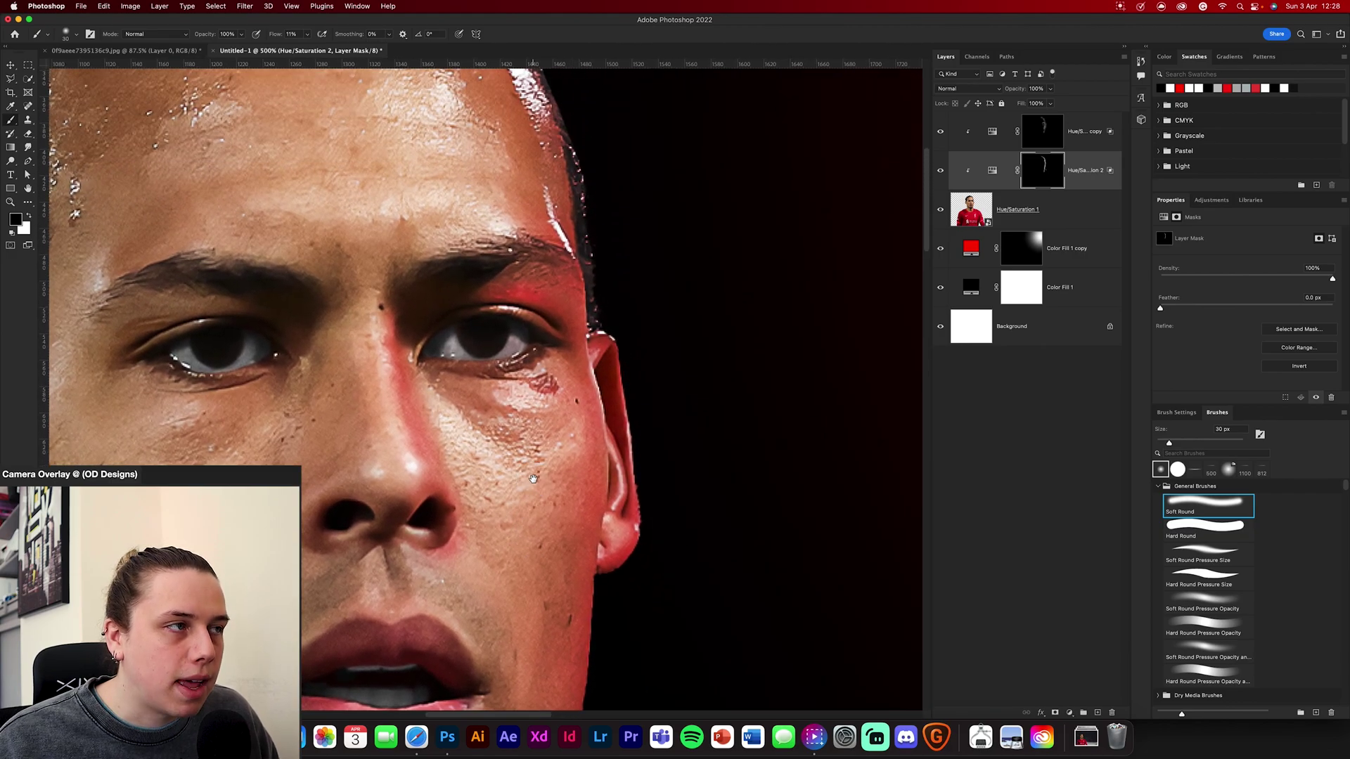
left_click(1045, 130)
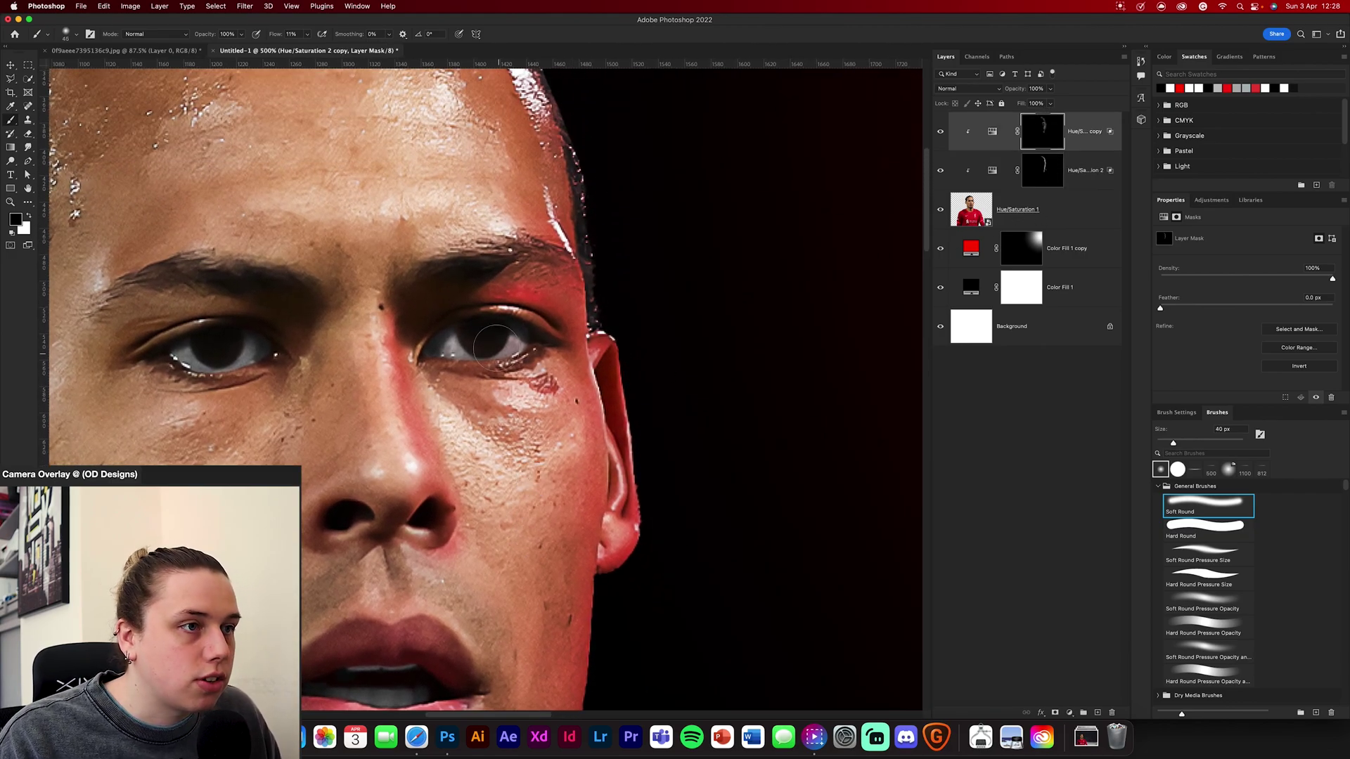
key("bracketright")
key("bracketright")
key("x")
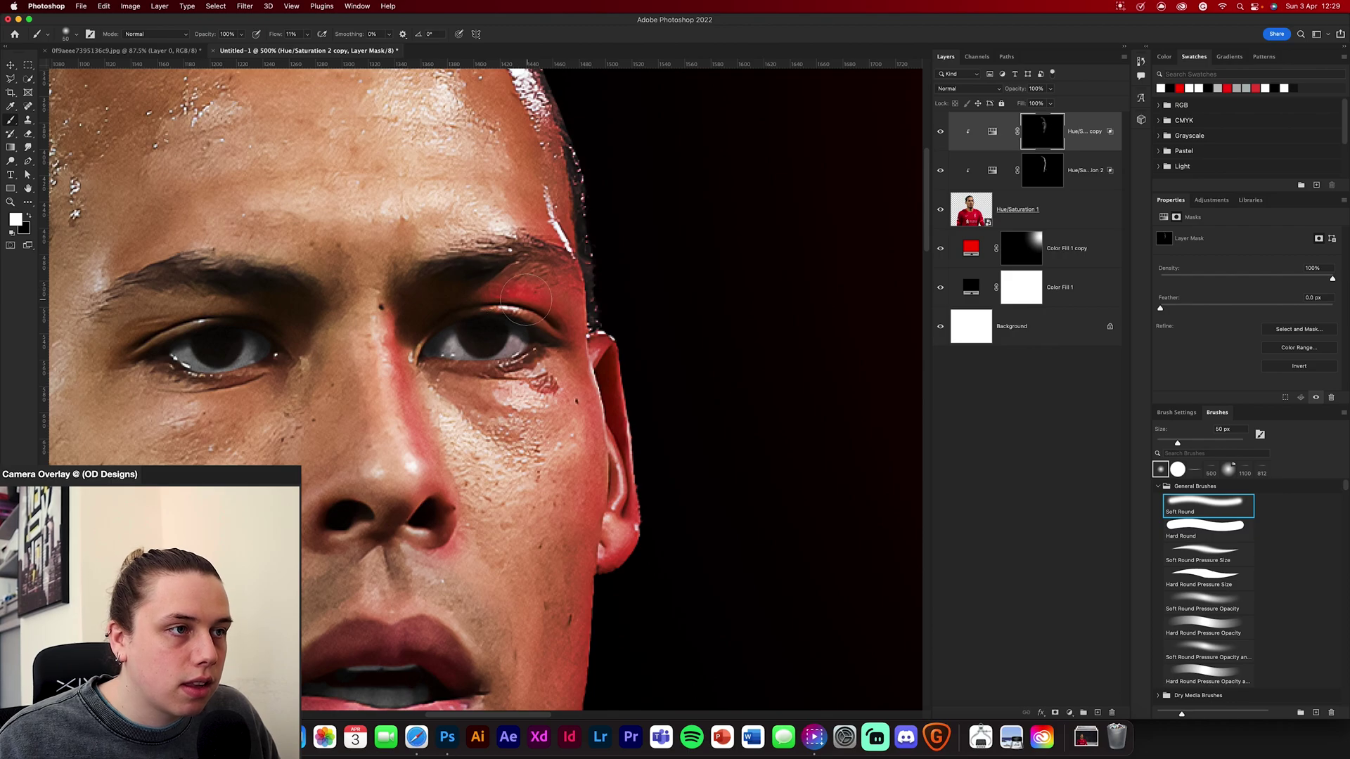
mouse_move(489, 288)
left_mouse_down()
mouse_move(455, 306)
mouse_move(515, 310)
left_mouse_up()
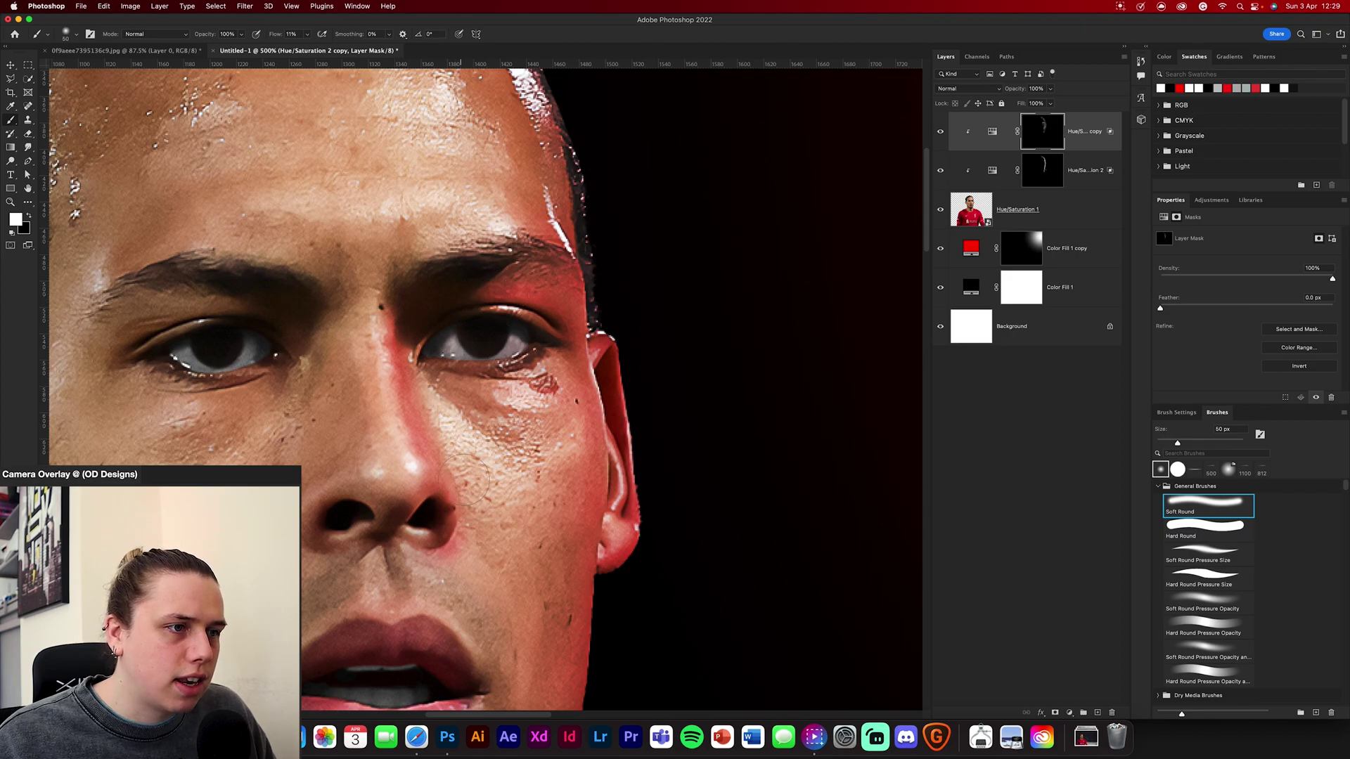
Step: Paint red tint from the nostril down past the mouth corner at 50 px and soften it with black at 80 px
scroll(528, 542, "down", 5)
mouse_move(425, 369)
left_mouse_down()
mouse_move(457, 429)
mouse_move(471, 534)
left_mouse_up()
key("x")
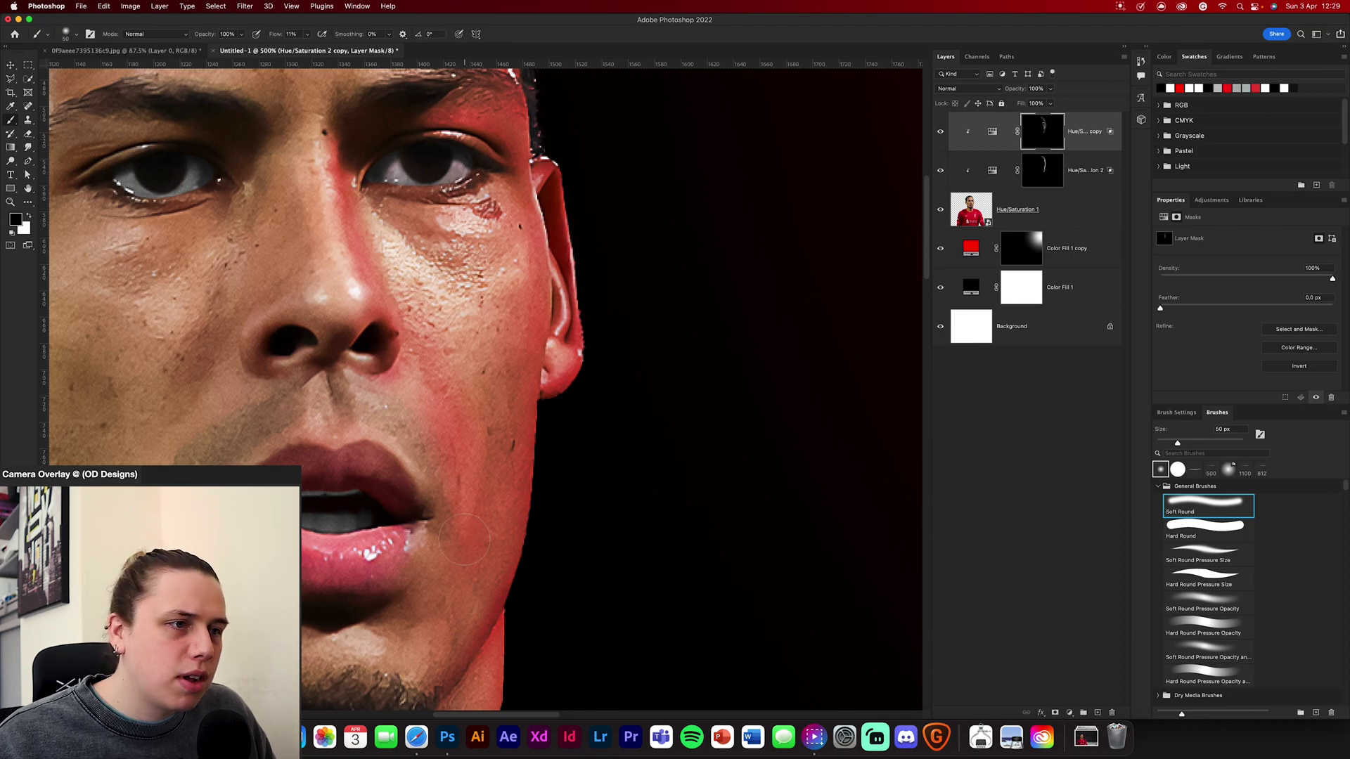
key("x")
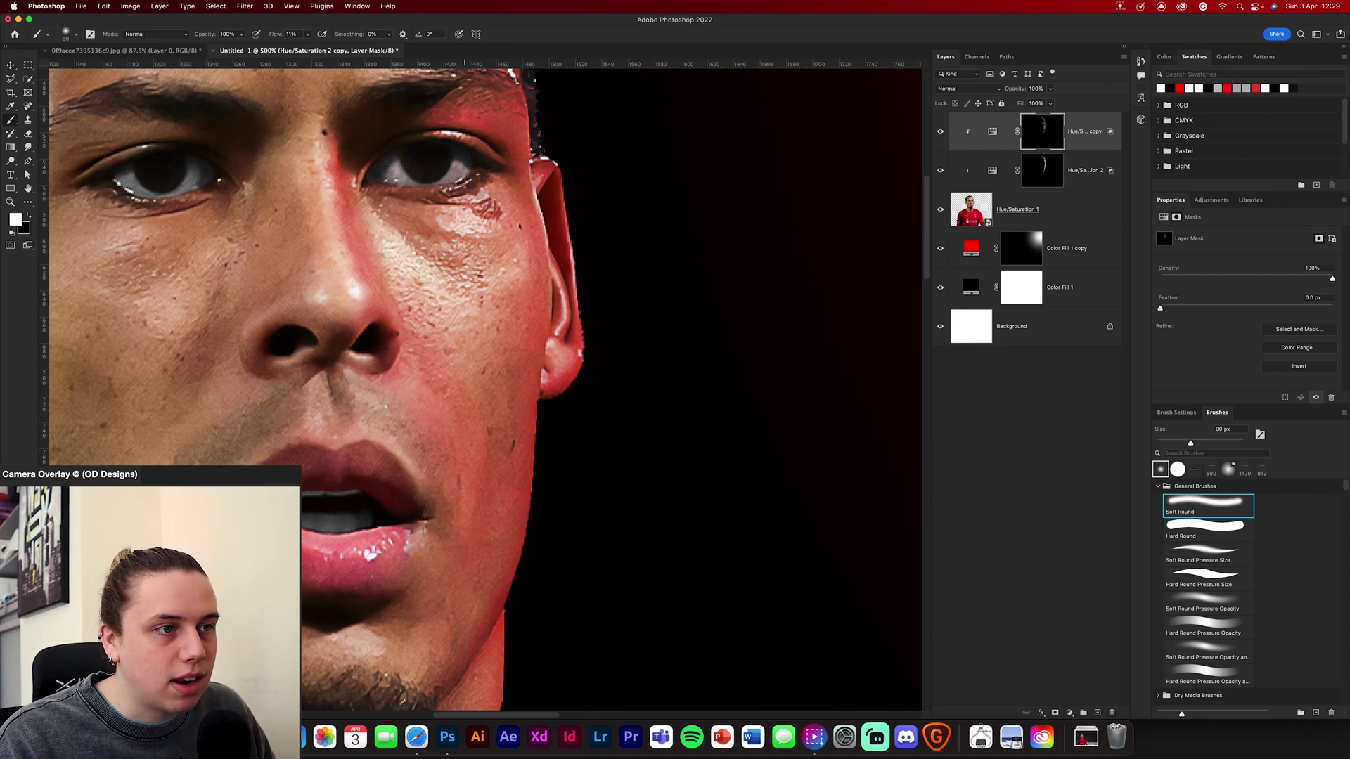
key("]")
key("x")
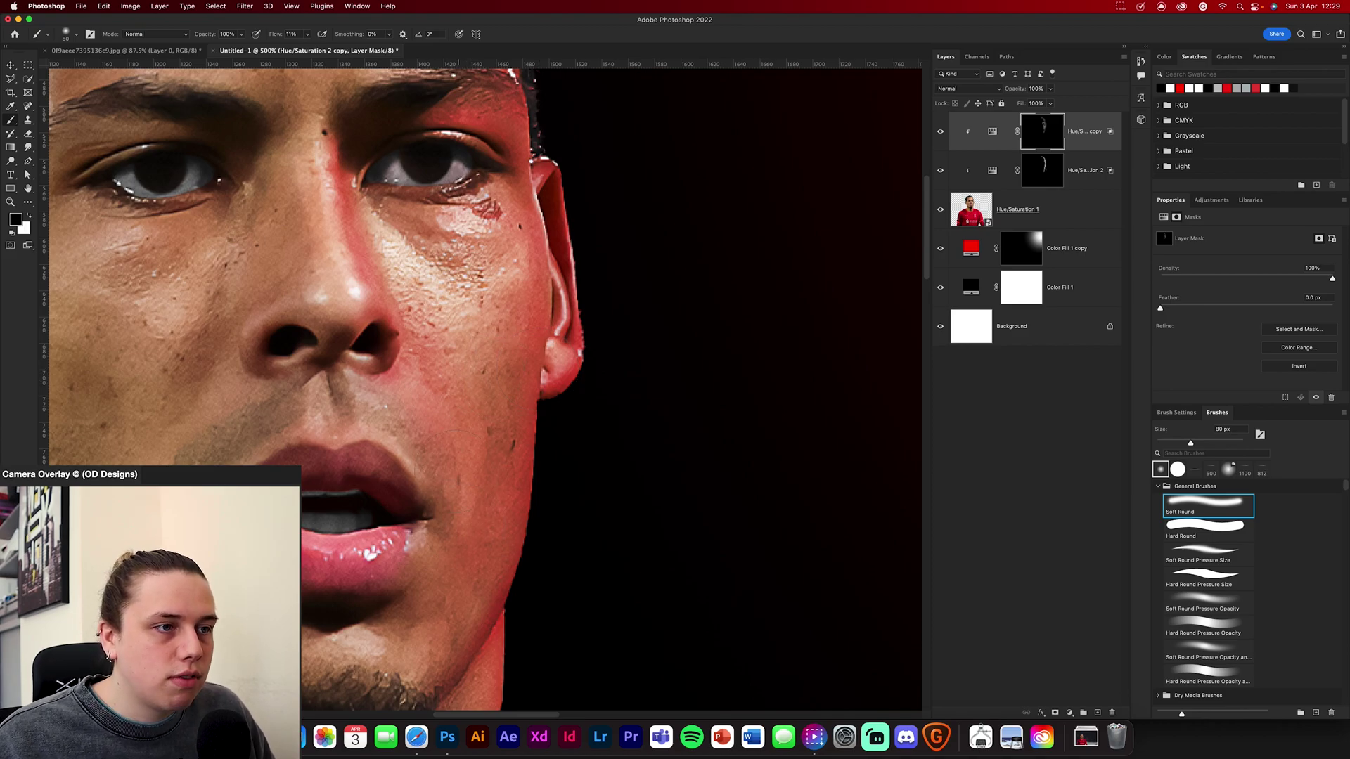
scroll(657, 443, "down", 5)
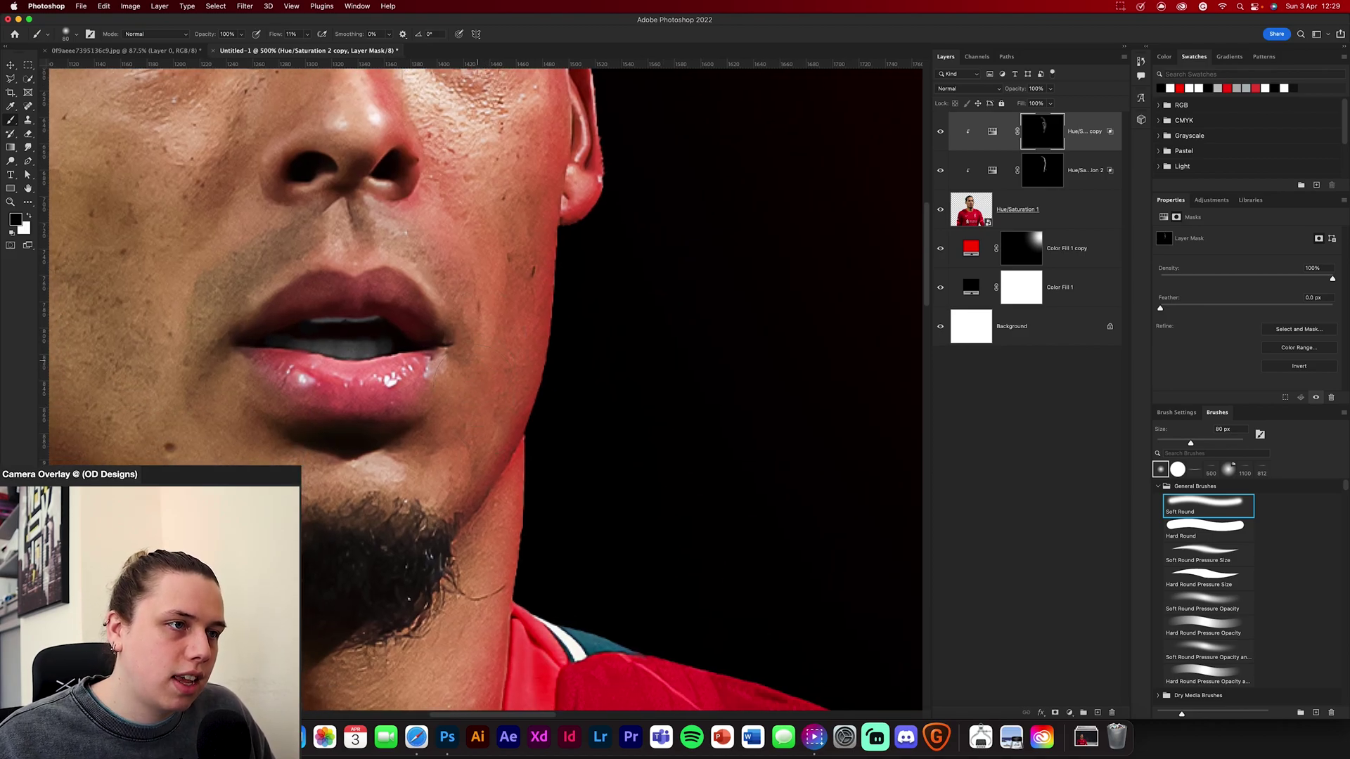
Step: Build and blend the red tint on the cheek and jaw by alternating white and black on the mask at 80 px
scroll(656, 431, "up", 3)
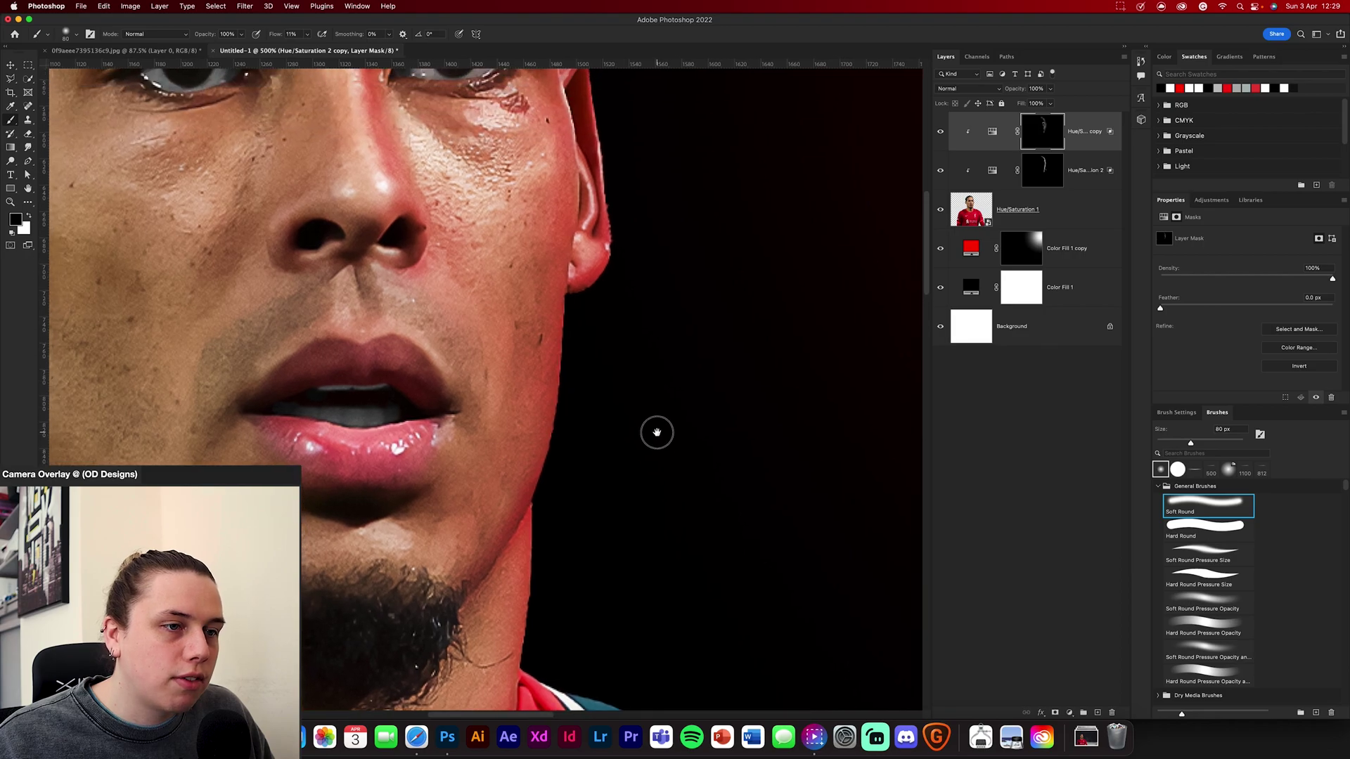
key("x")
key("x")
key("x")
key("x")
left_click_drag(575, 487, 604, 371)
key("x")
key("x")
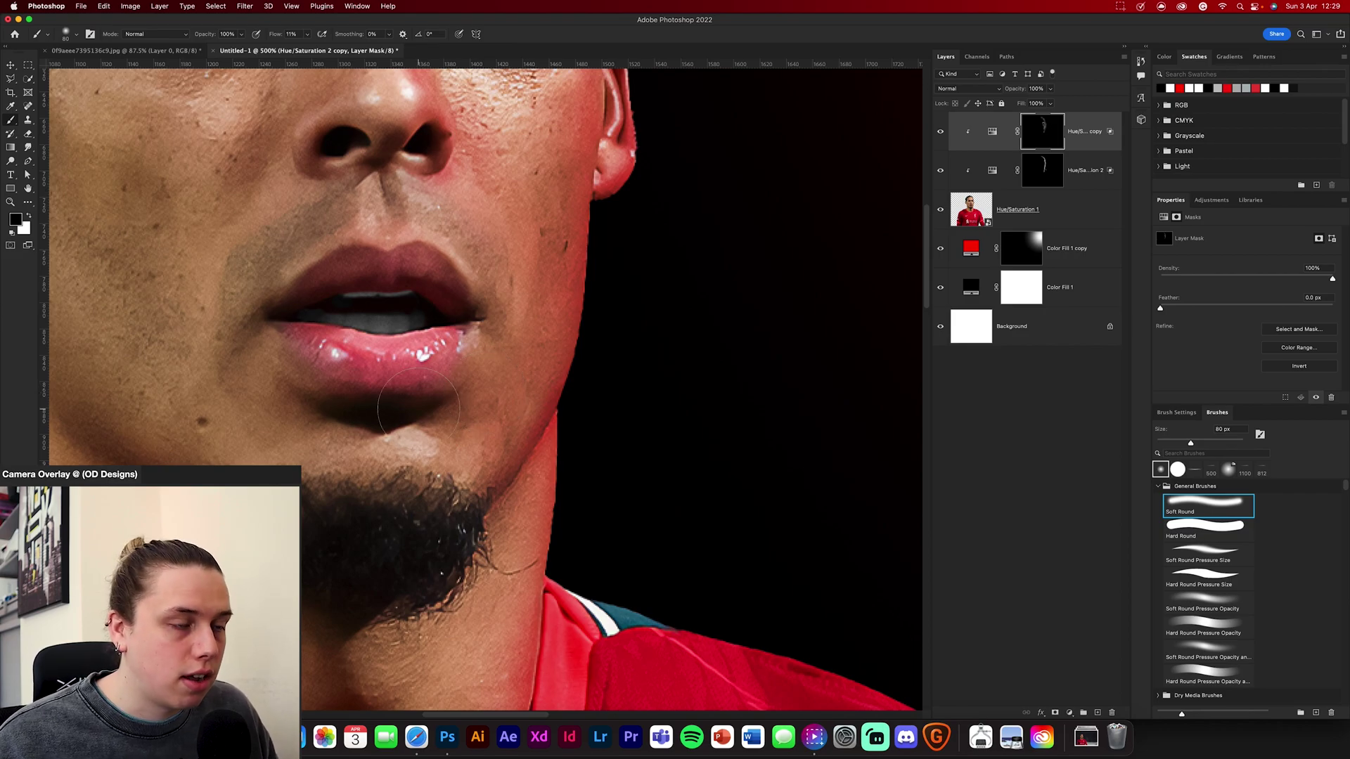
Step: Paint red tint on the chin between the lower lip and beard in white with a 60 px brush
key("x")
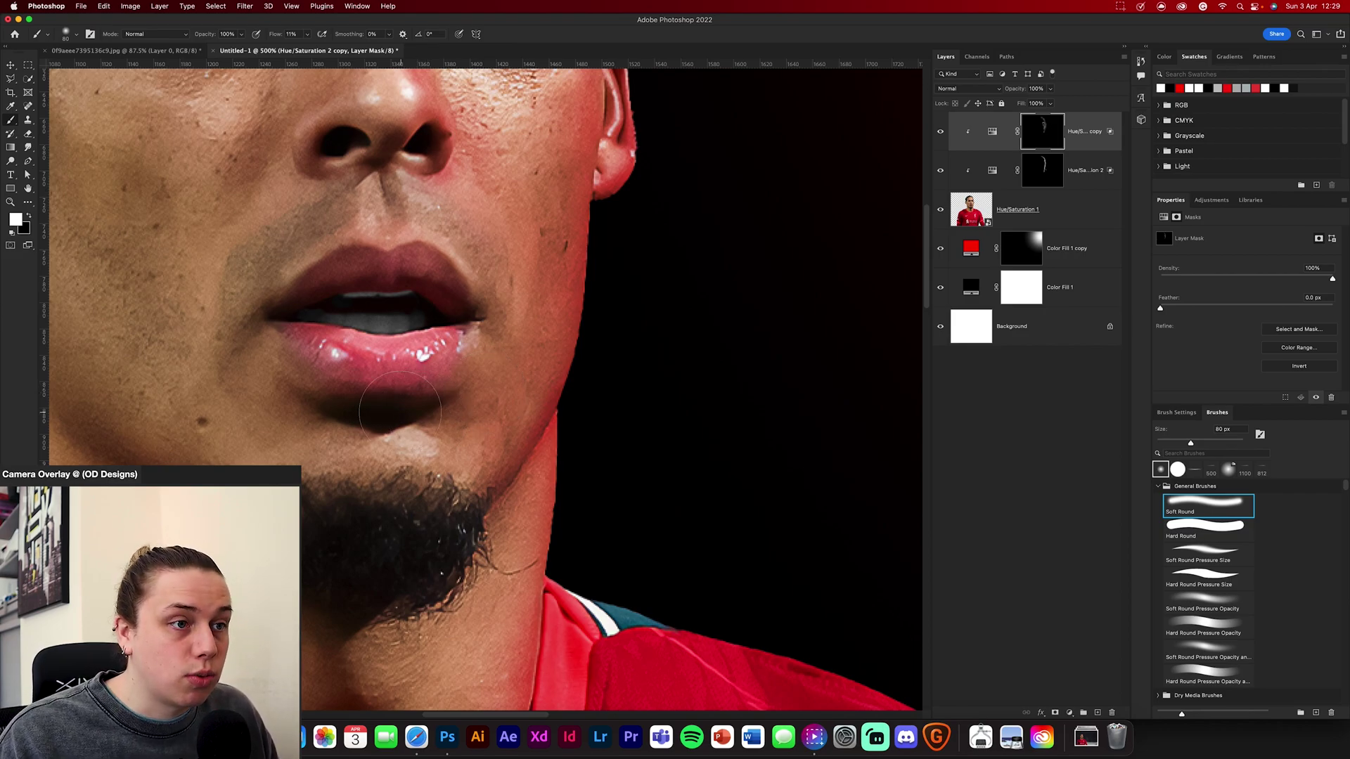
key("bracketleft")
key("bracketleft")
key("bracketleft")
key("bracketleft")
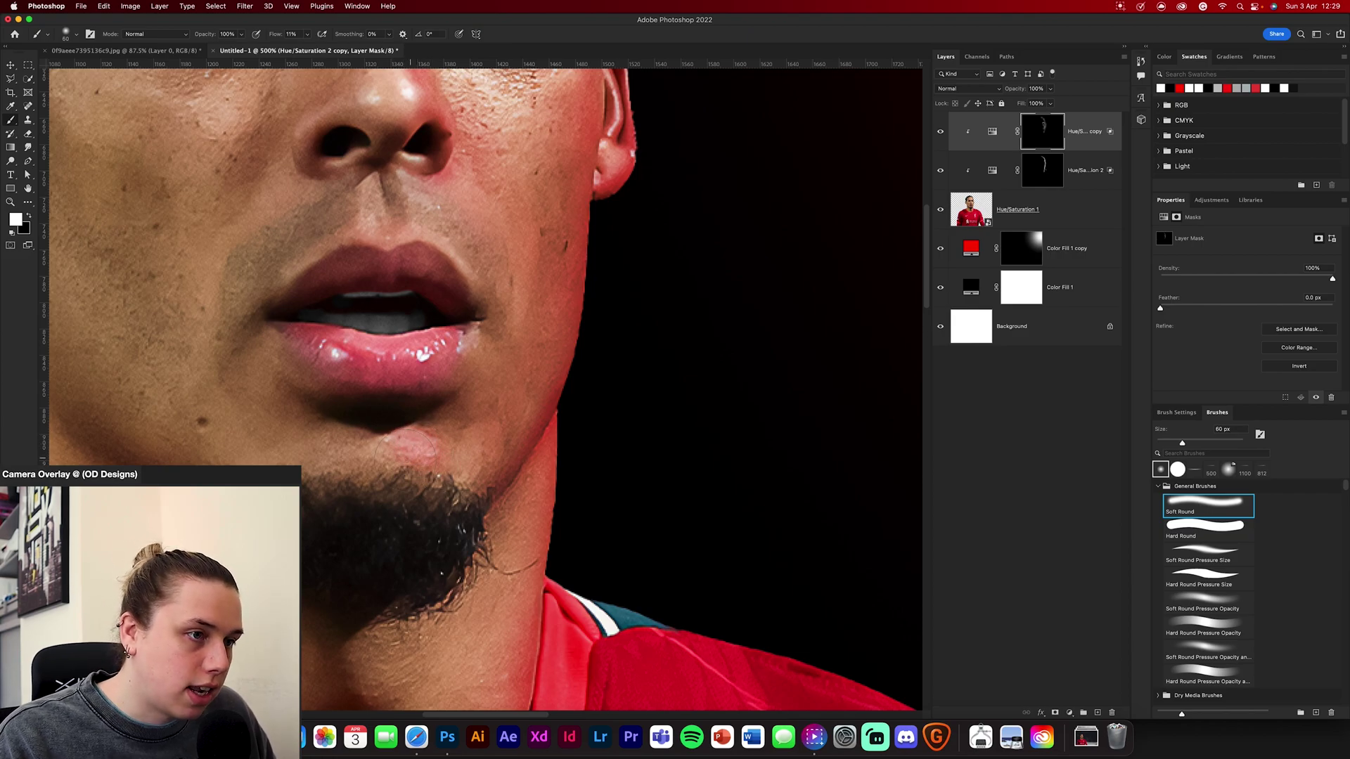
mouse_move(379, 425)
left_mouse_down()
mouse_move(526, 355)
mouse_move(461, 486)
mouse_move(452, 467)
mouse_move(436, 489)
mouse_move(417, 443)
mouse_move(430, 479)
left_mouse_up()
key("x")
key("x")
key("x")
Step: Refine the red tint on the chin and jawline beside the beard with a 60 px brush on the copied adjustment's mask
key("super+0")
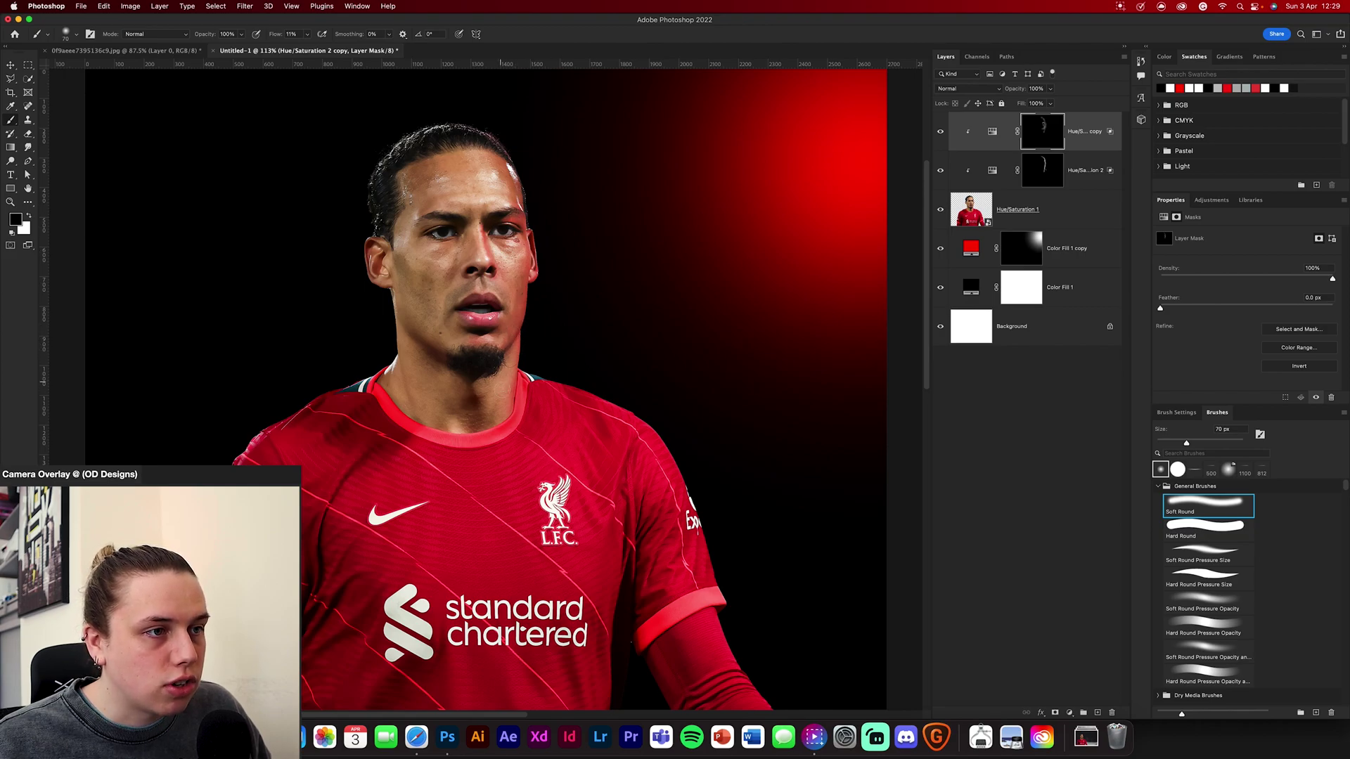
scroll(498, 391, "up", 6)
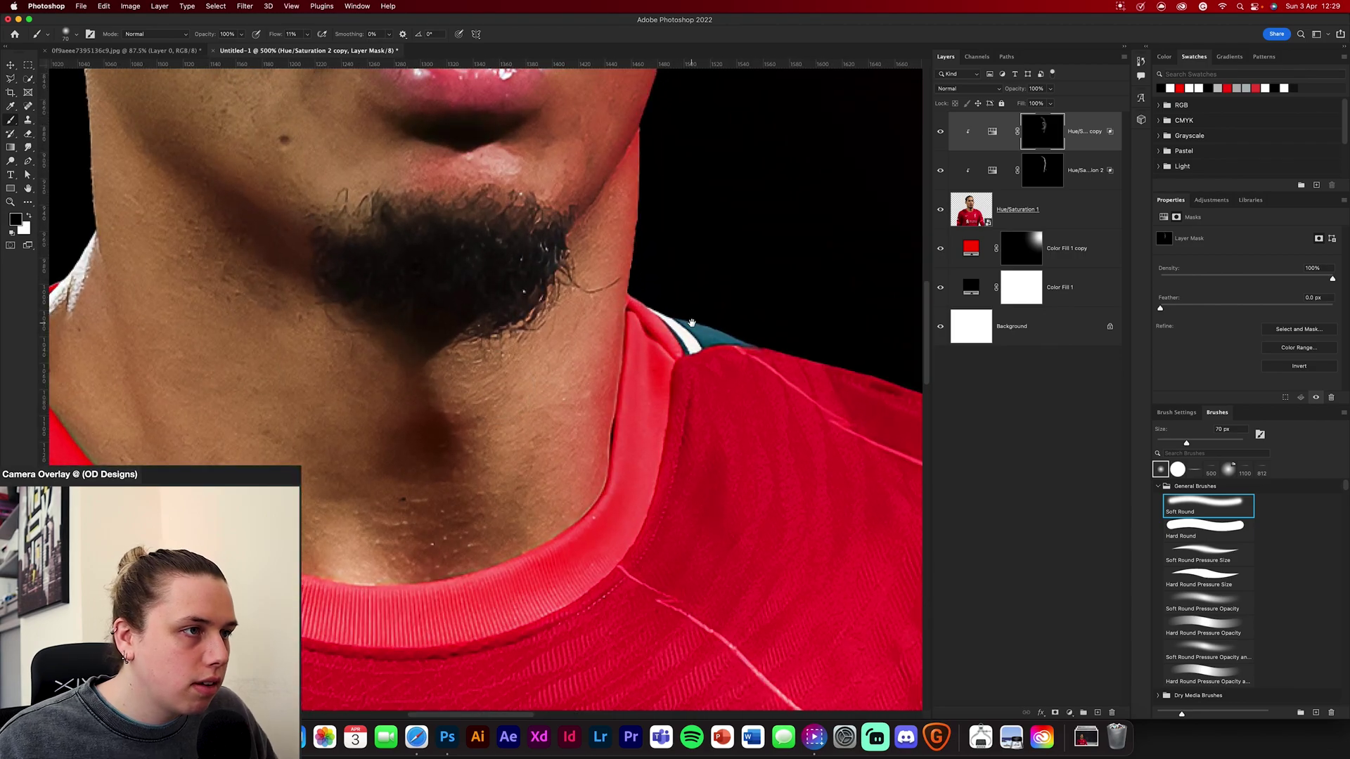
key("bracketleft")
key("bracketleft")
key("bracketleft")
key("x")
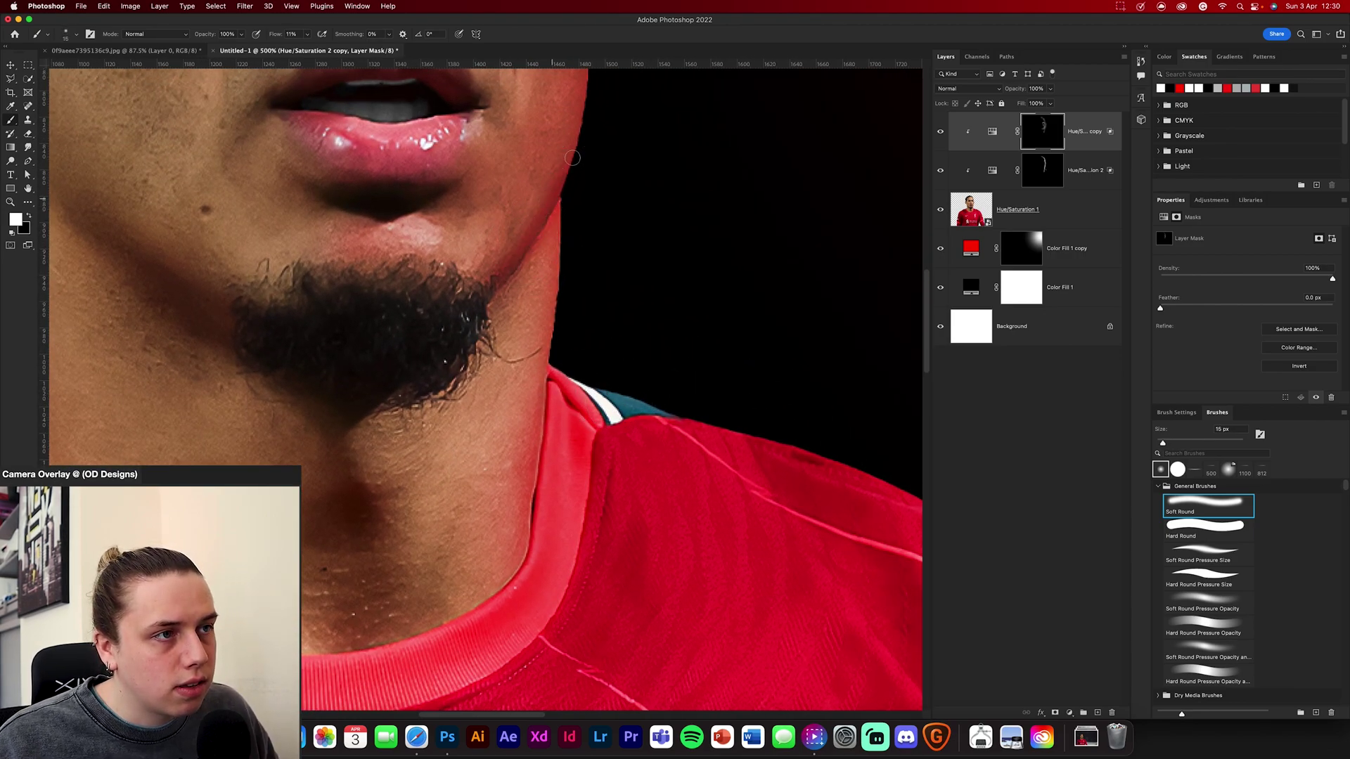
key("bracketright")
key("bracketright")
key("bracketright")
key("bracketright")
key("bracketright")
key("x")
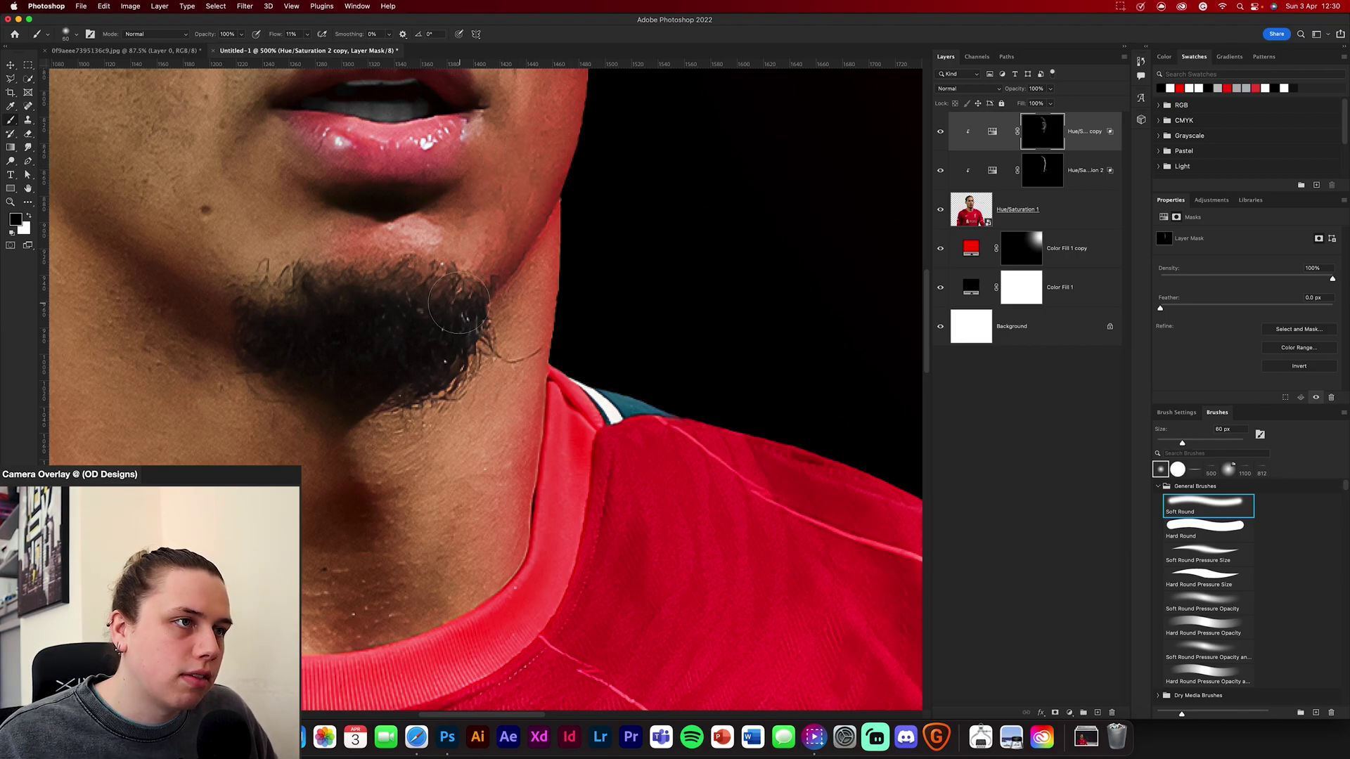
Step: Blend the red tint across the cheek beside the mouth and over the chin with a 100 px brush, alternating white and black
scroll(533, 476, "up", 5)
key("x")
key("bracketright")
key("bracketright")
key("bracketright")
key("bracketright")
key("x")
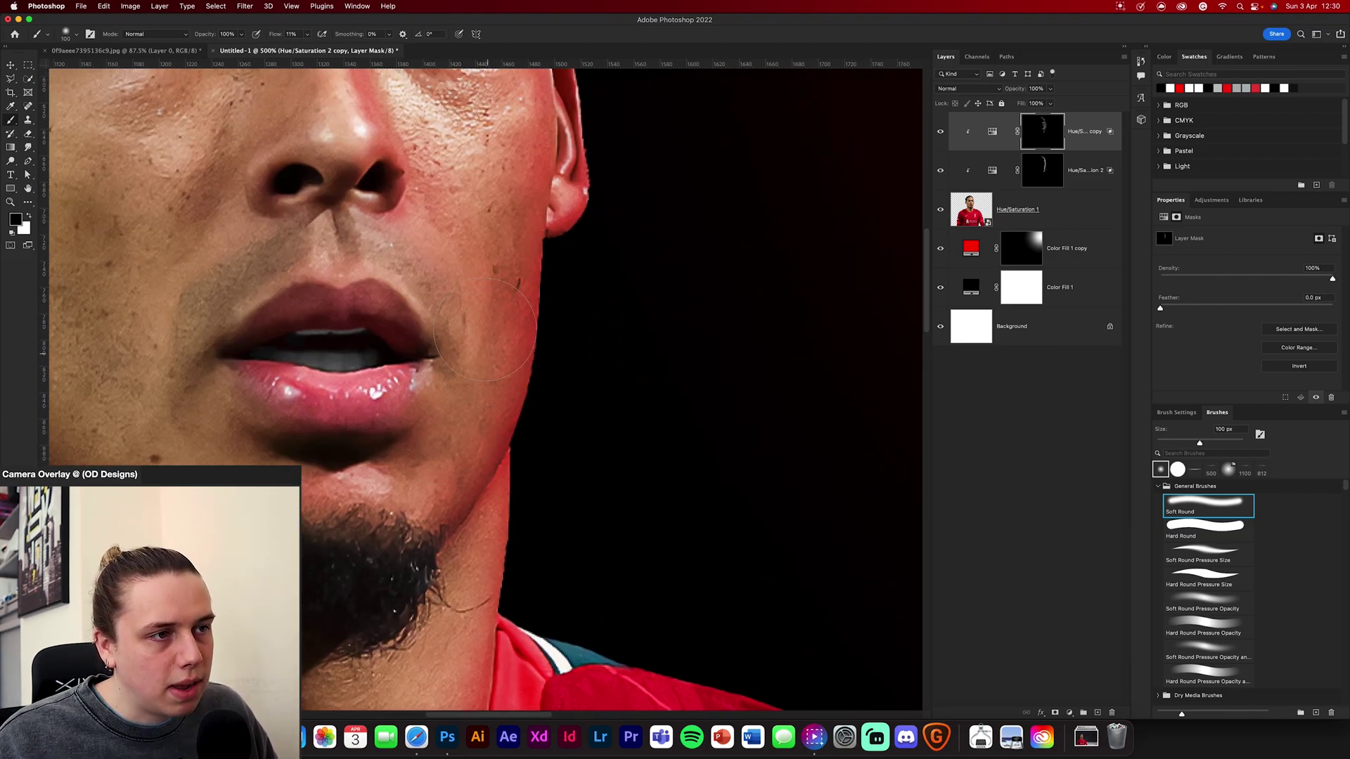
key("x")
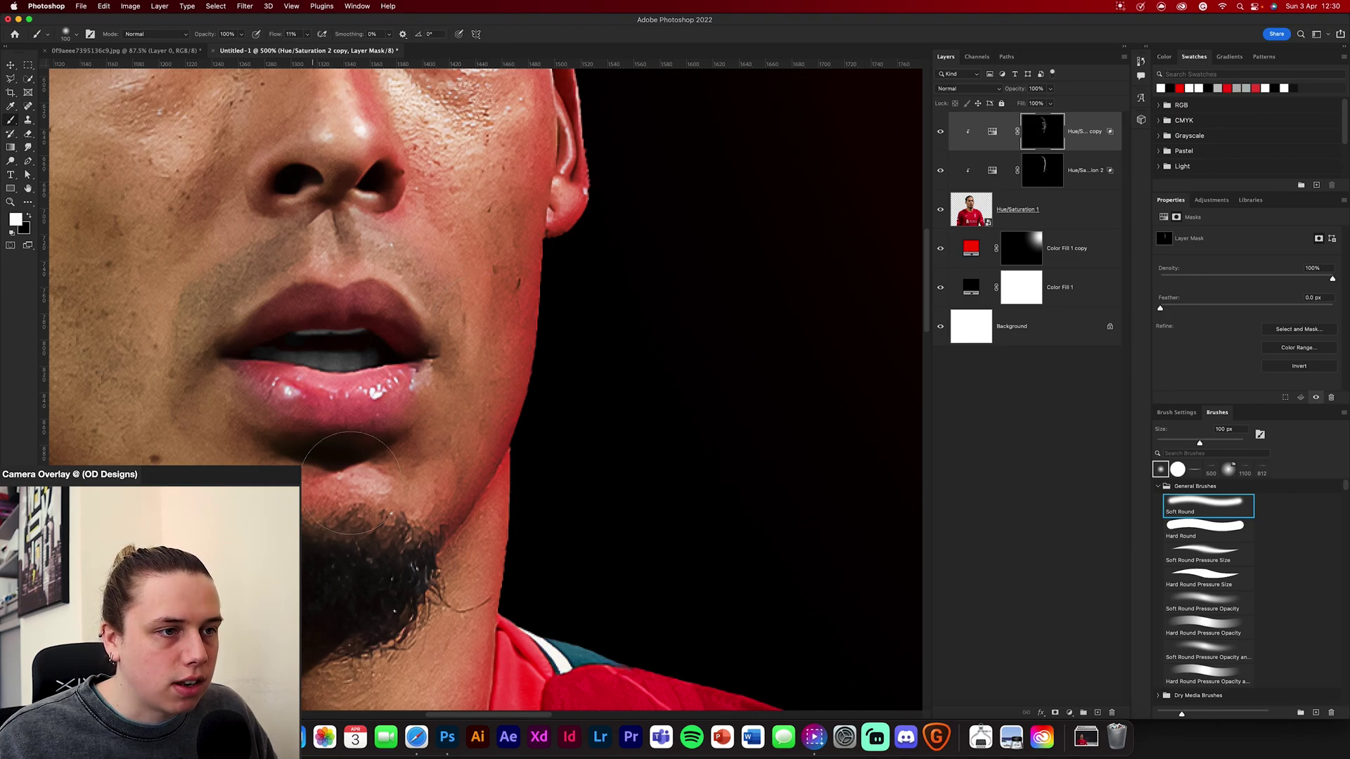
key("x")
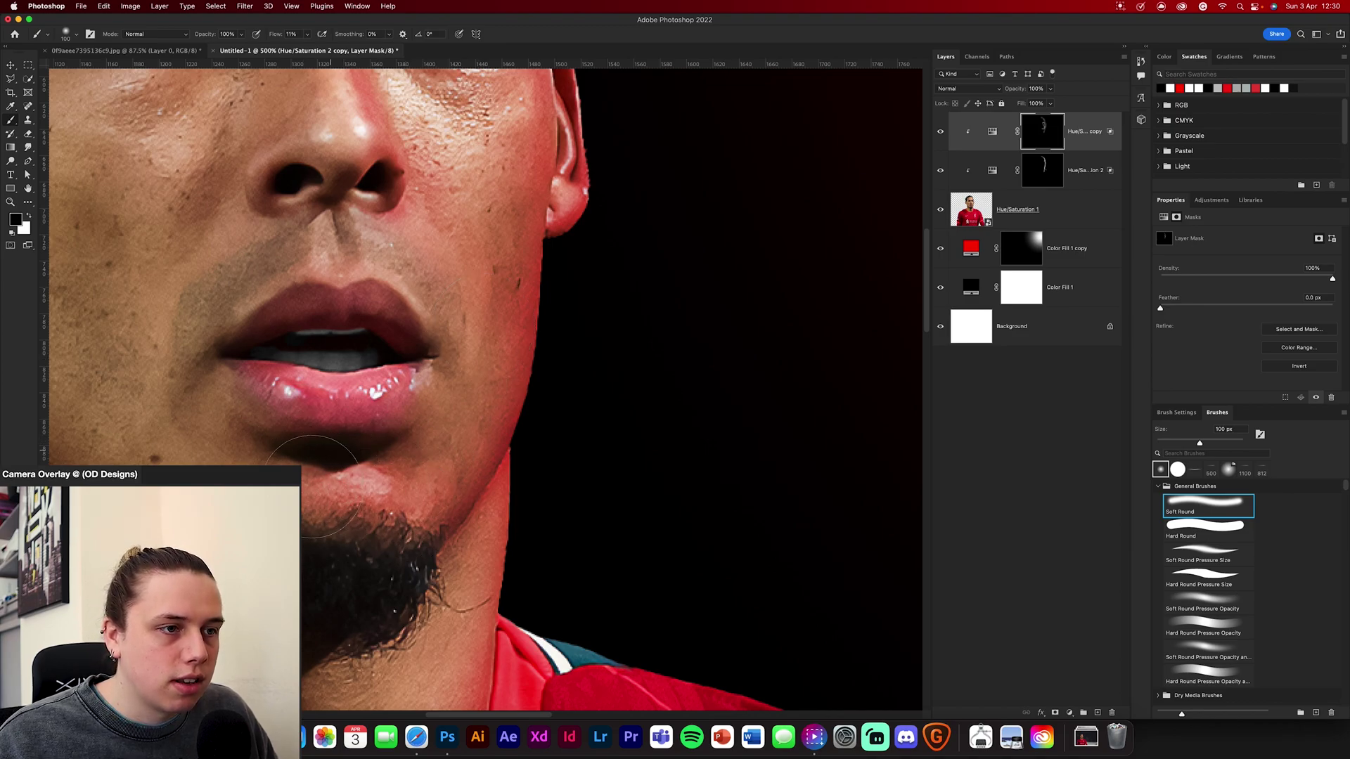
Step: Paint red tint on the glow-facing side of the neck below the beard with a 100 px brush
scroll(365, 562, "down", 5)
key("x")
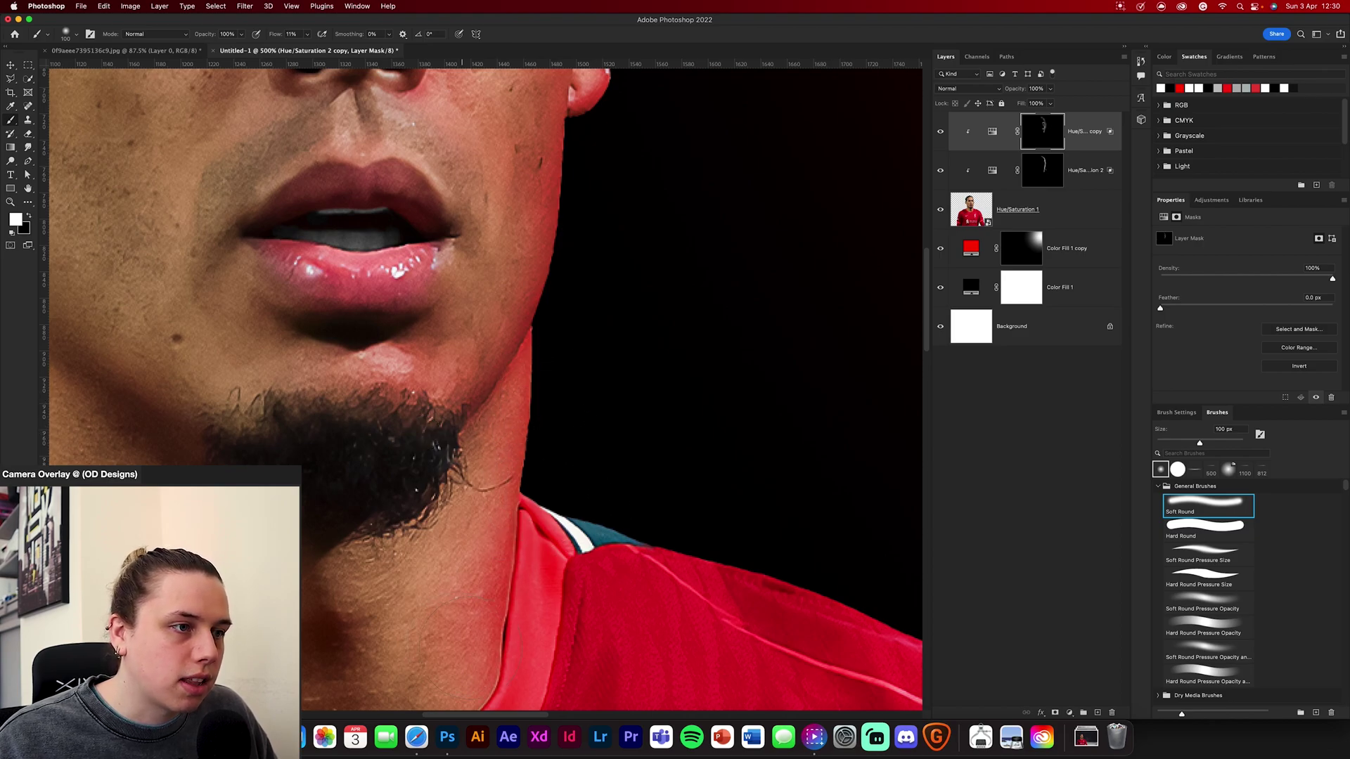
scroll(459, 643, "down", 5)
key("x")
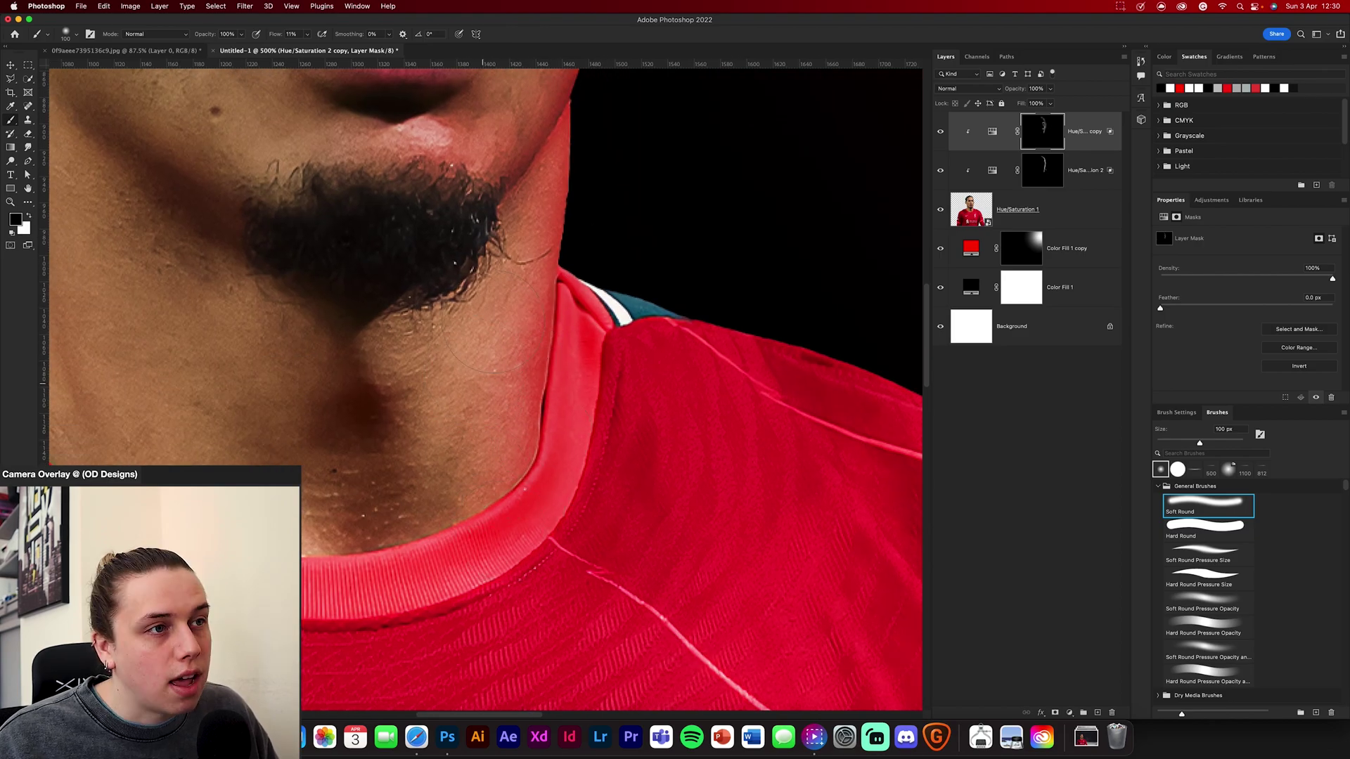
scroll(450, 380, "up", 5)
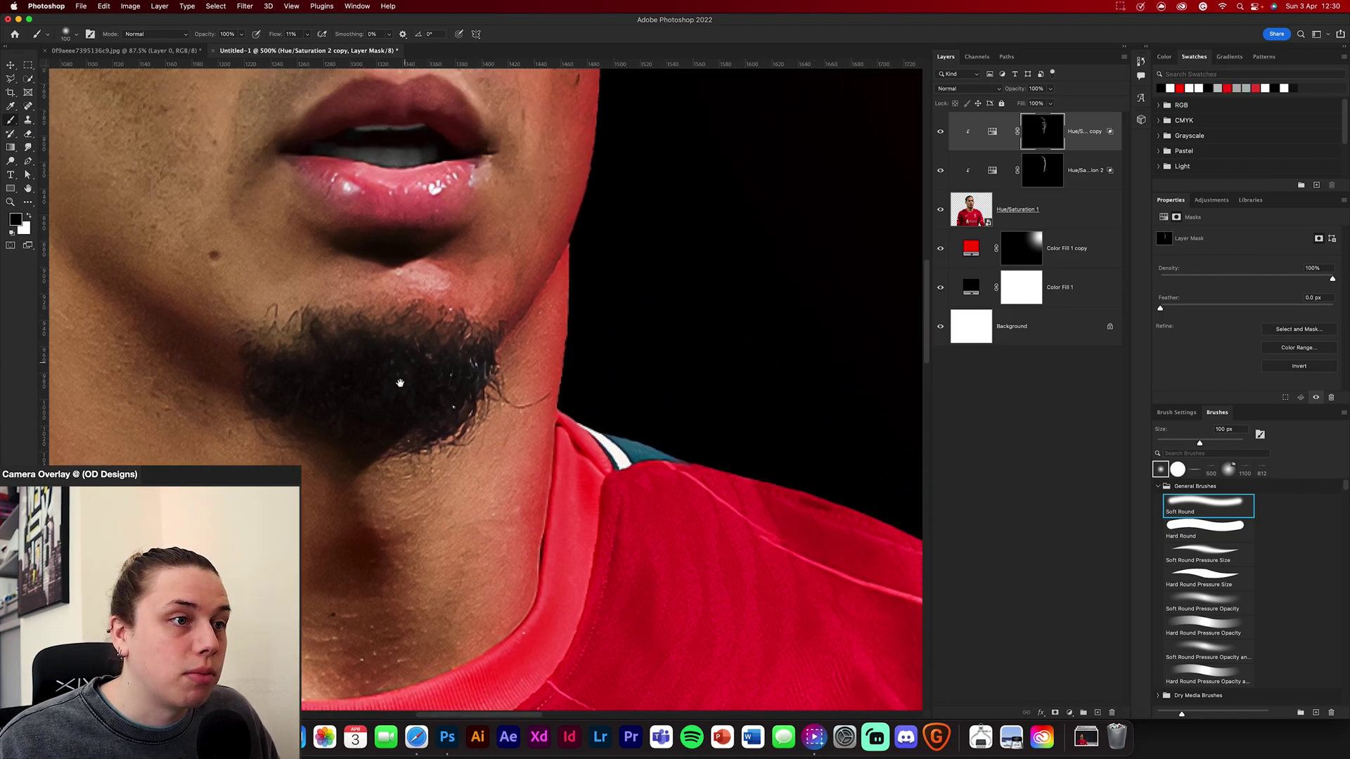
key("x")
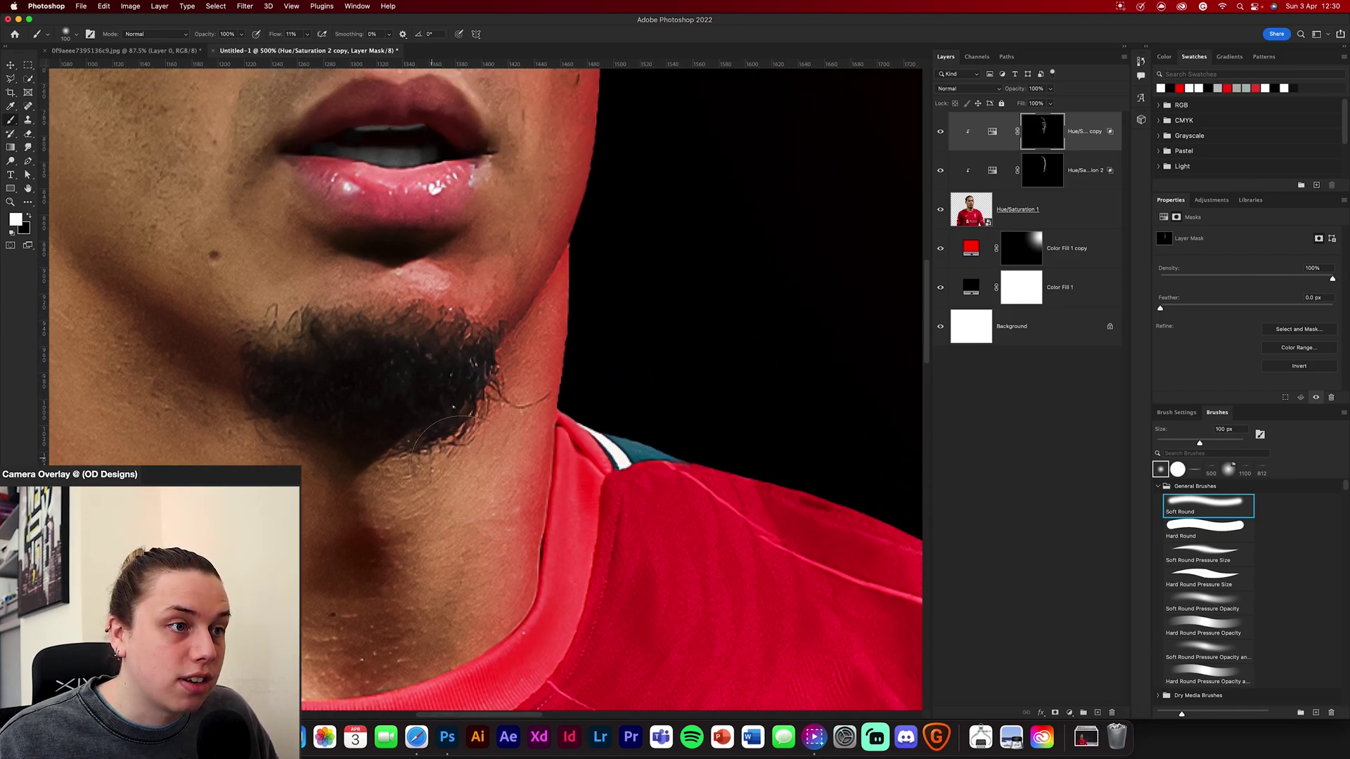
key("x")
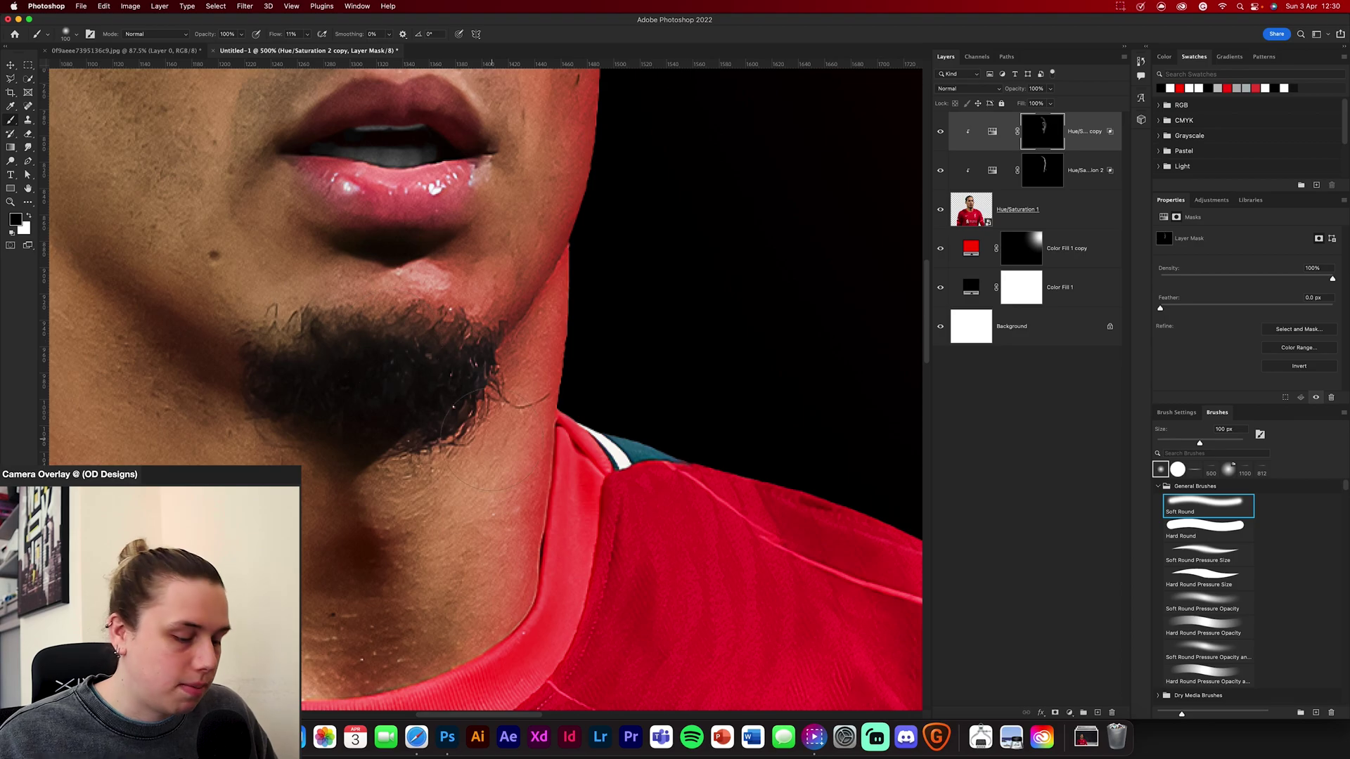
Step: Spread a soft red tint over the side of the neck down to the collar with a 200 px brush
key("super+0")
key("super+equal")
key("super+equal")
key("super+equal")
key("super+equal")
key("super+equal")
key("bracketright")
key("bracketright")
key("bracketright")
key("bracketright")
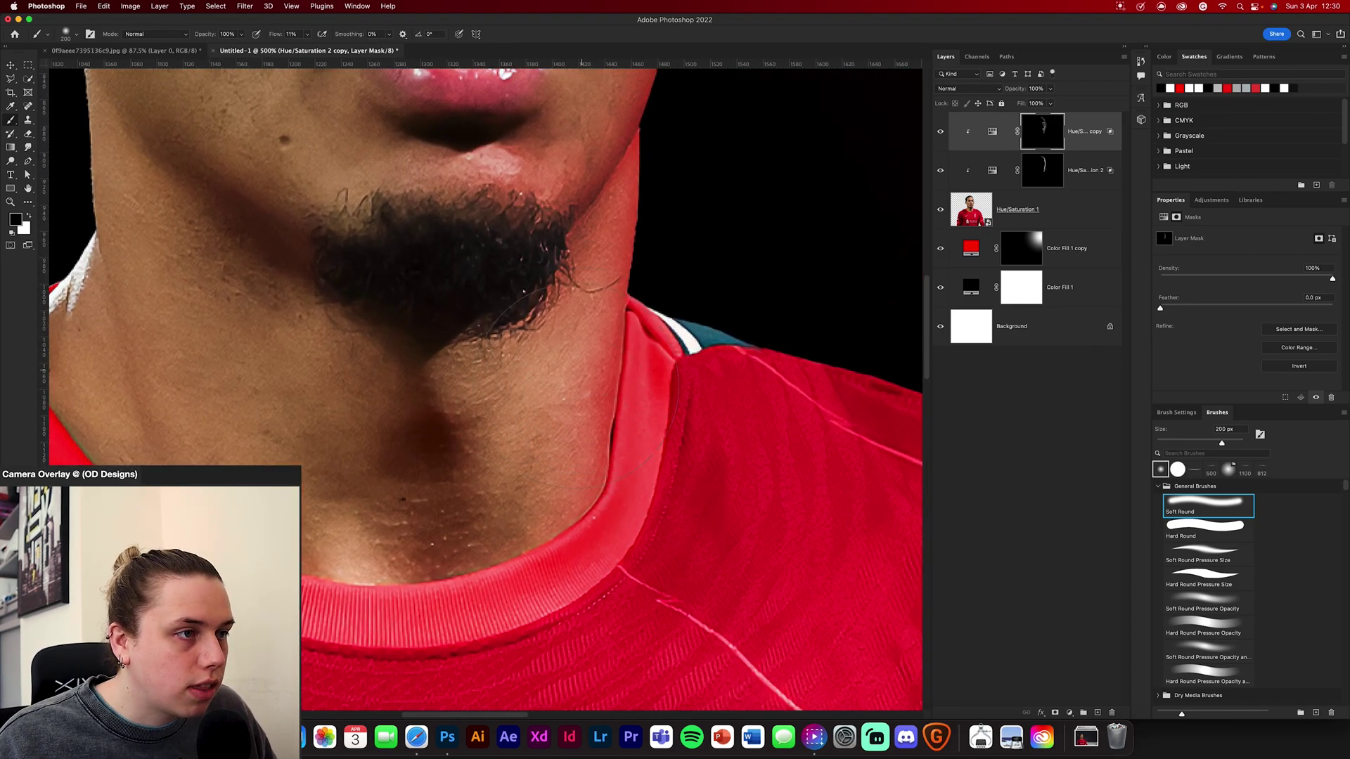
key("x")
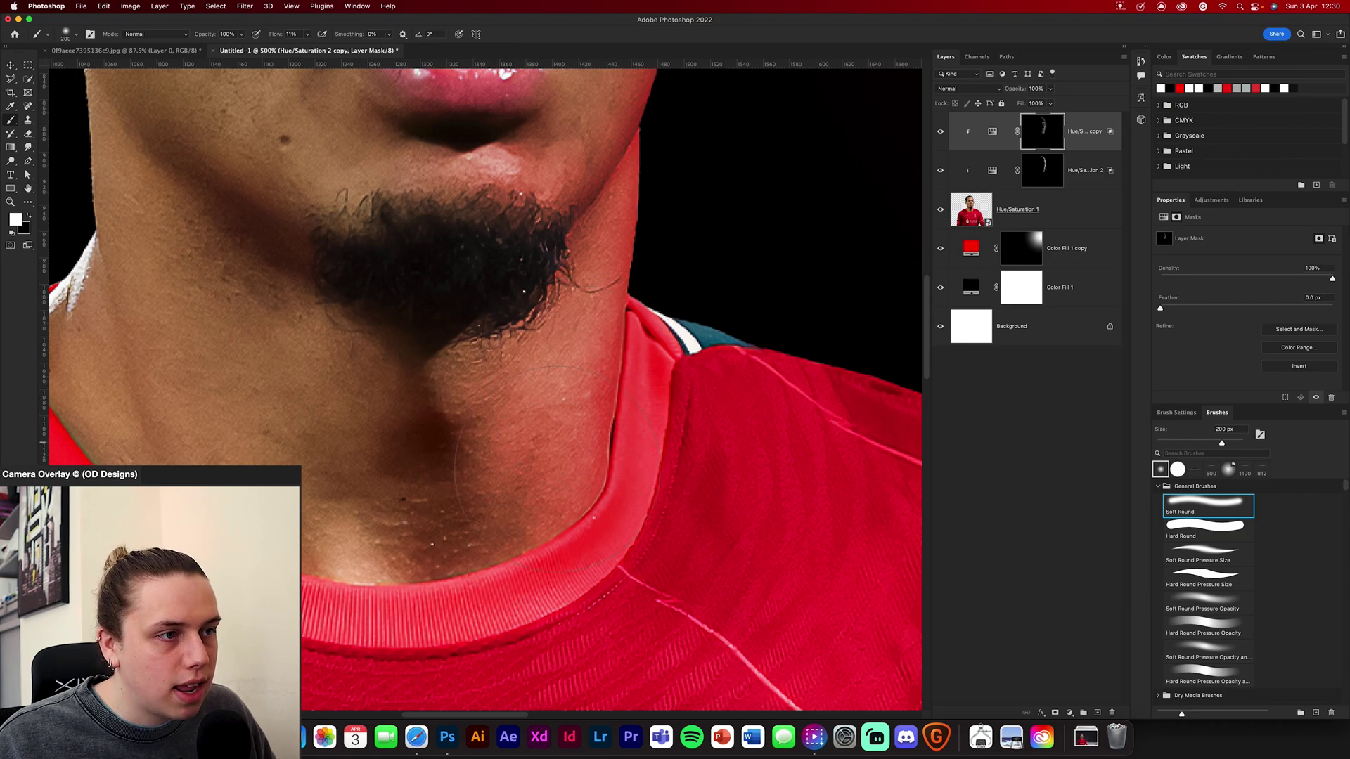
Step: Reduce the brush size to 60 px and make black the painting colour
scroll(552, 537, "down", 3)
scroll(625, 496, "up", 4)
key("bracketleft")
key("bracketleft")
key("bracketleft")
key("bracketleft")
key("bracketleft")
key("bracketleft")
key("bracketleft")
key("bracketleft")
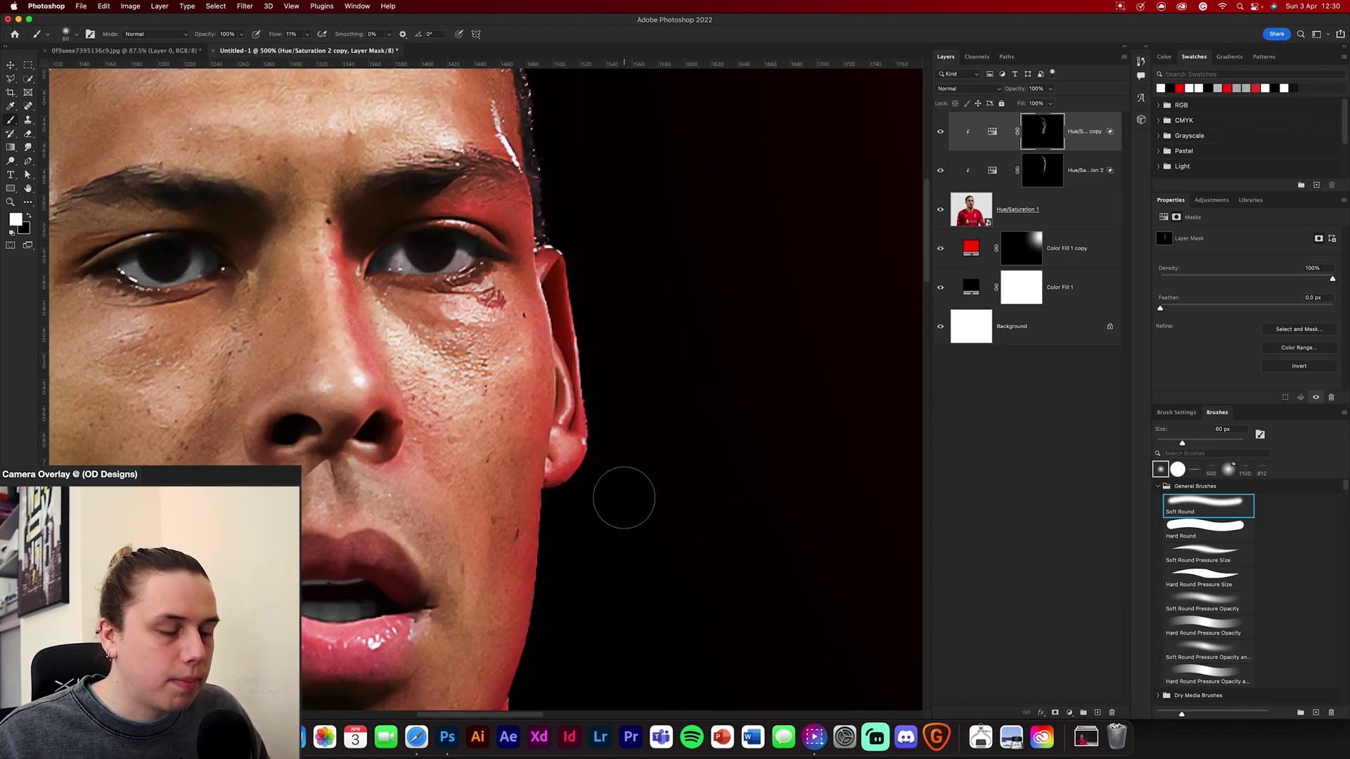
key("x")
Step: Rename the lower Hue/Saturation adjustment "rim light" and its copy "global light"
key("alt+bracketleft")
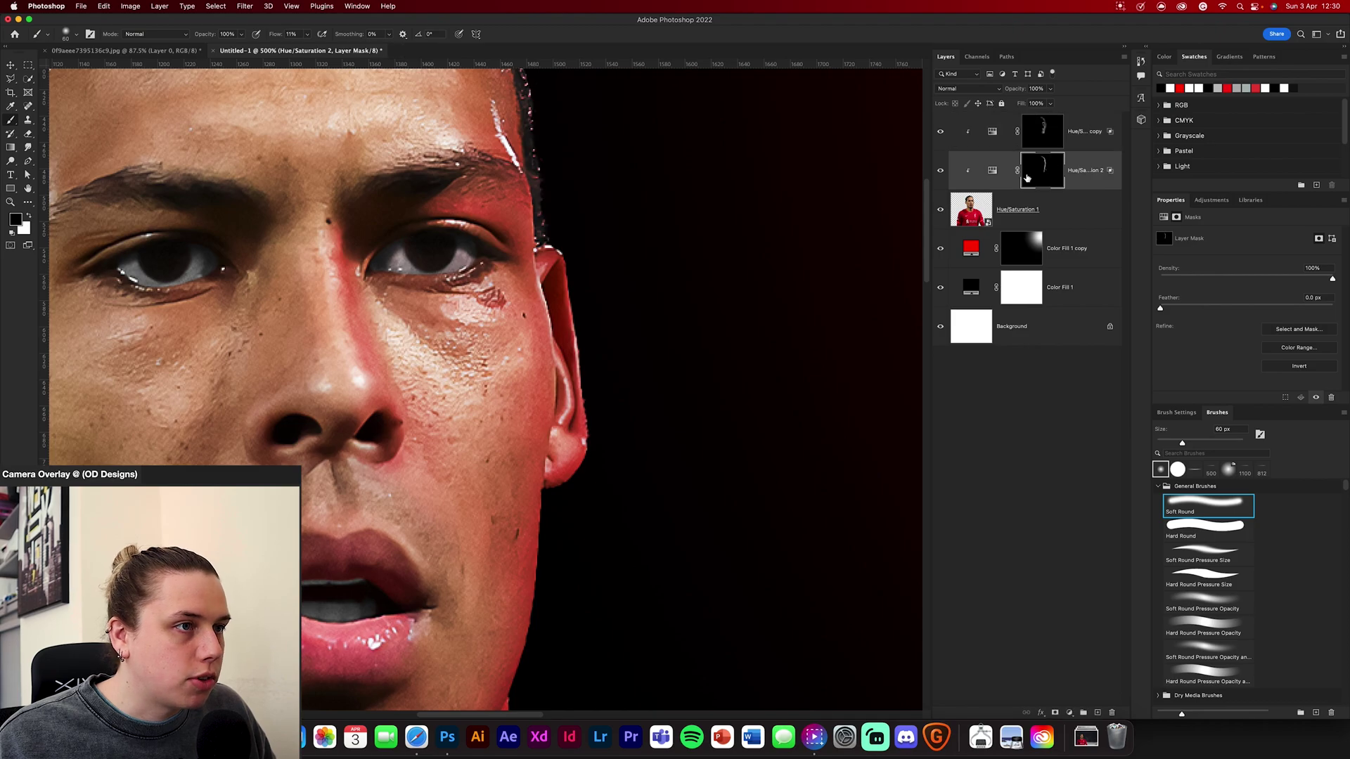
double_click(1080, 171)
type("rim light")
double_click(1083, 132)
type("global light")
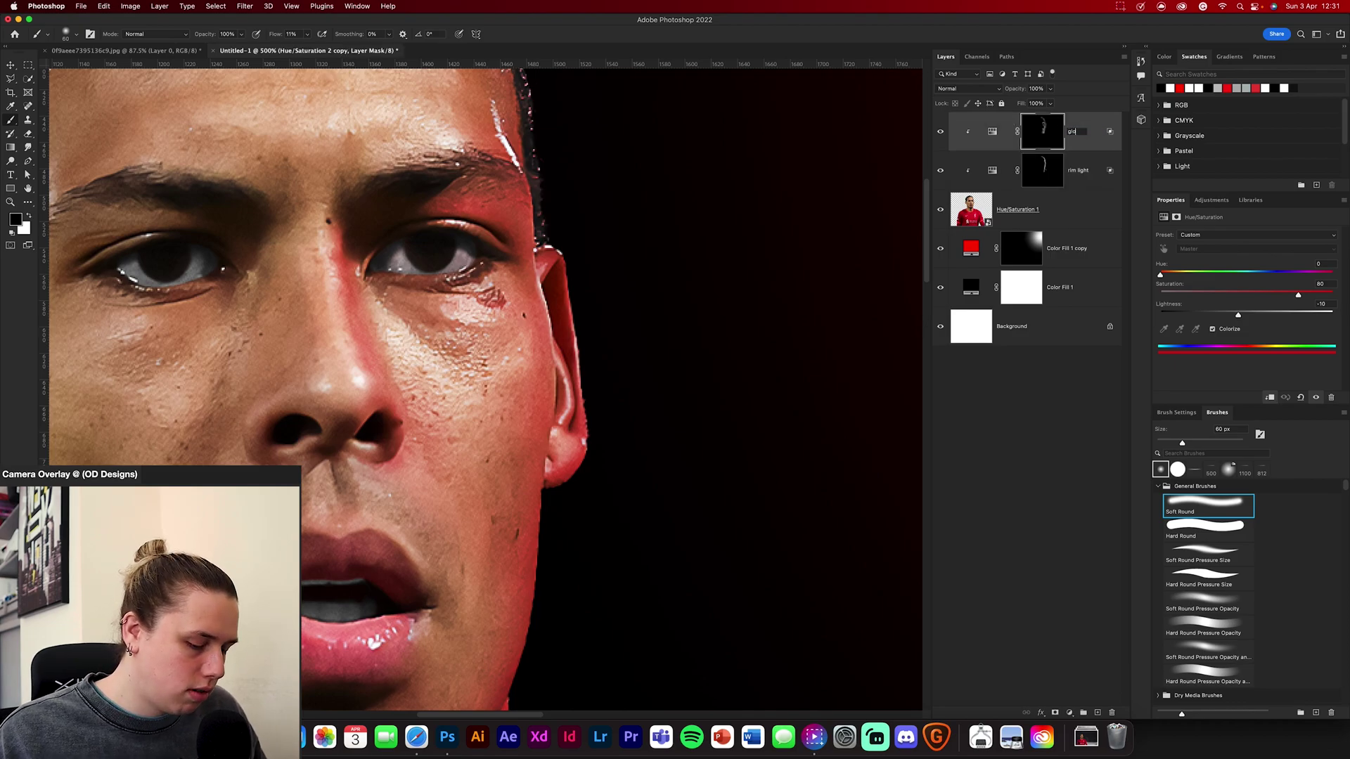
key("Return")
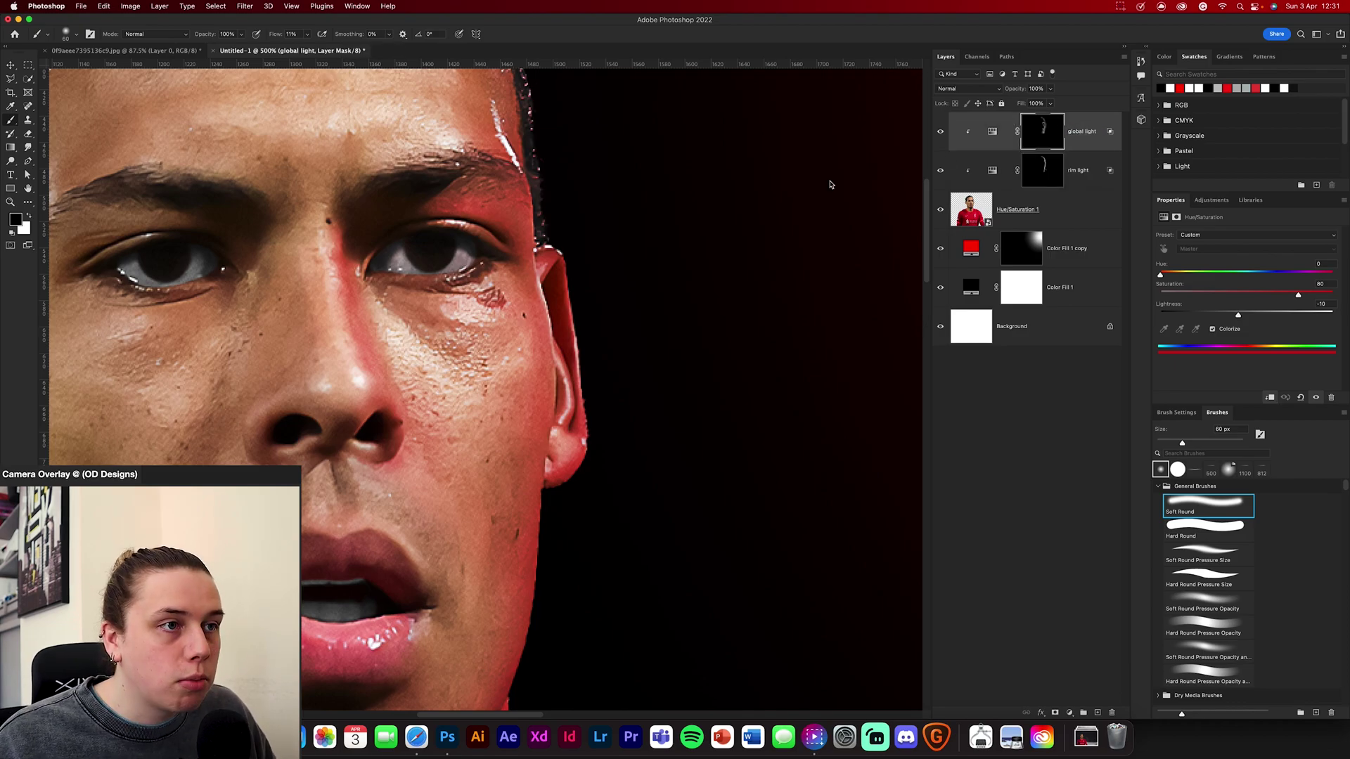
Step: Touch up the rim light mask along the hair, jaw and collar edges with the 60 px brush, ending on white
left_click(1043, 179)
scroll(762, 389, "up", 10)
scroll(762, 389, "left", 4)
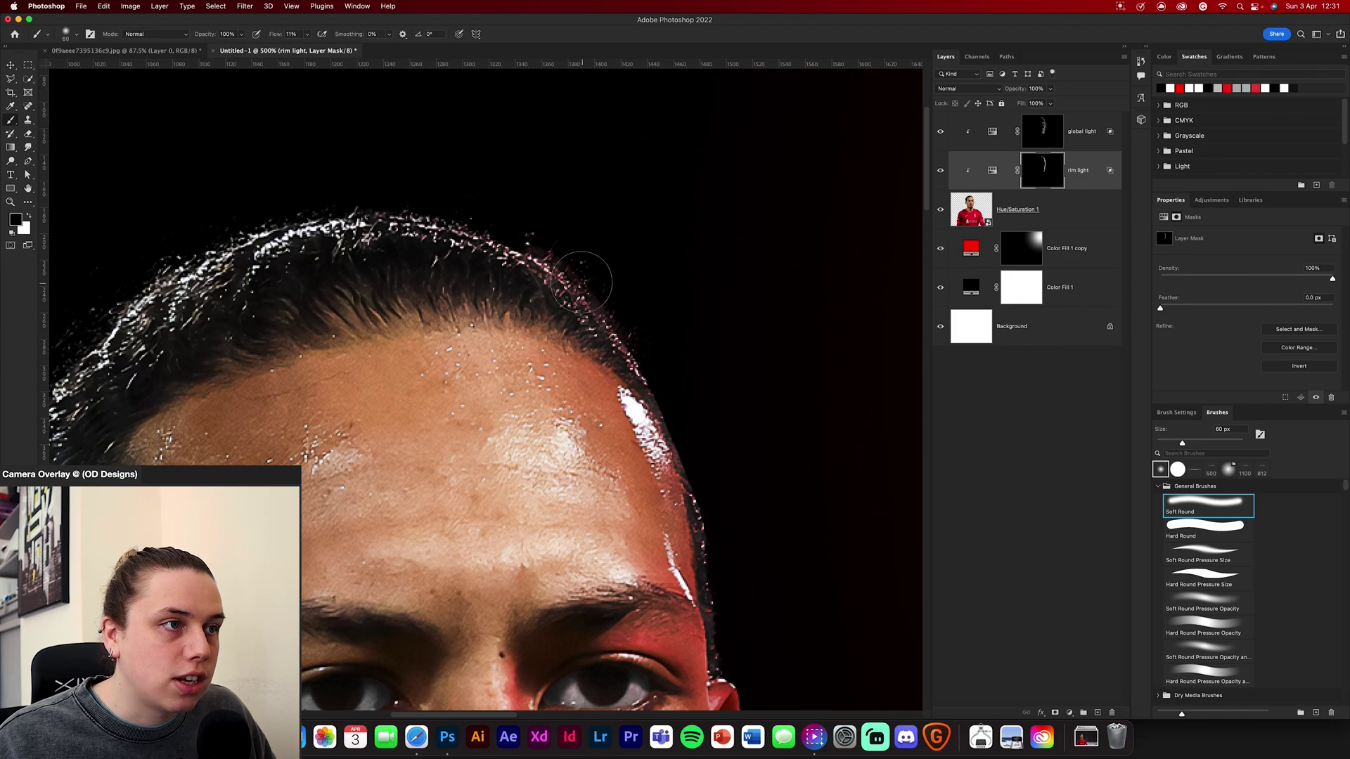
scroll(566, 271, "down", 10)
scroll(566, 270, "right", 3)
key("x")
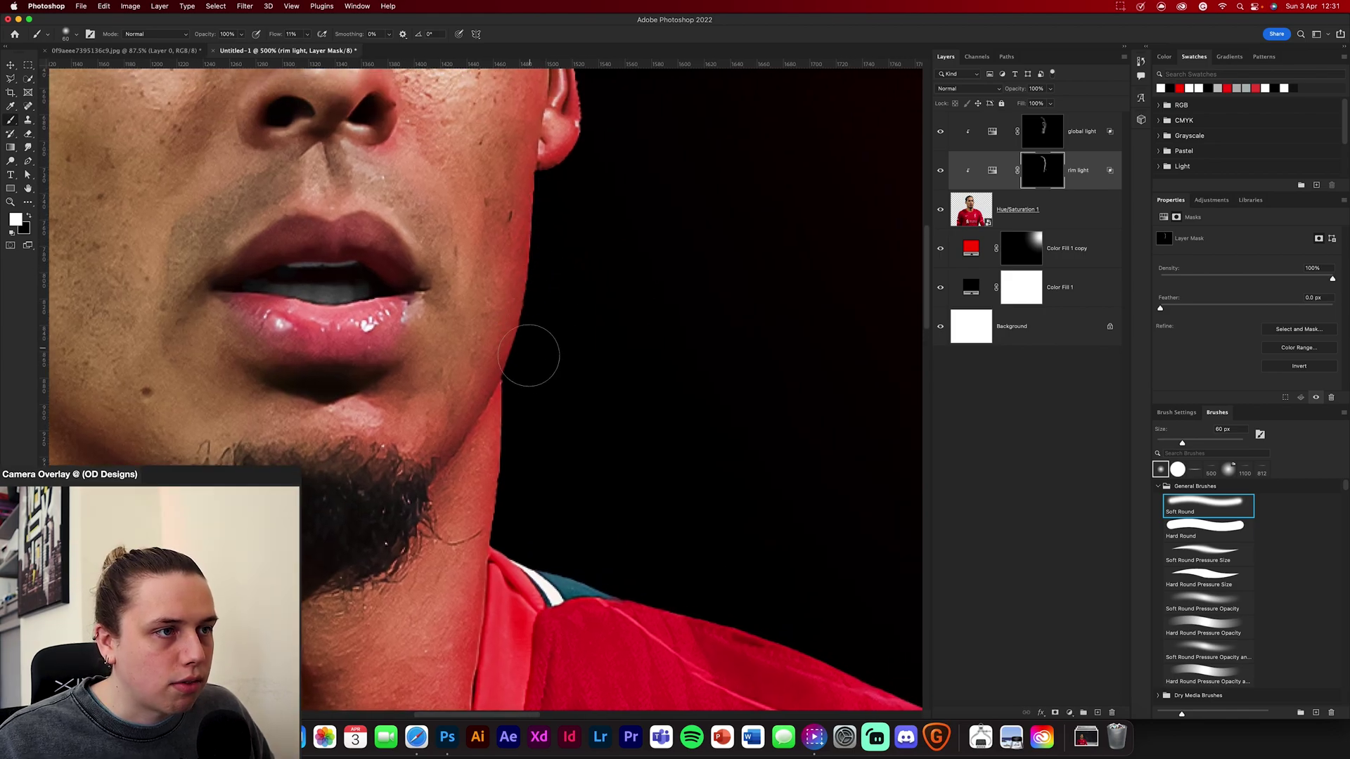
scroll(531, 383, "down", 5)
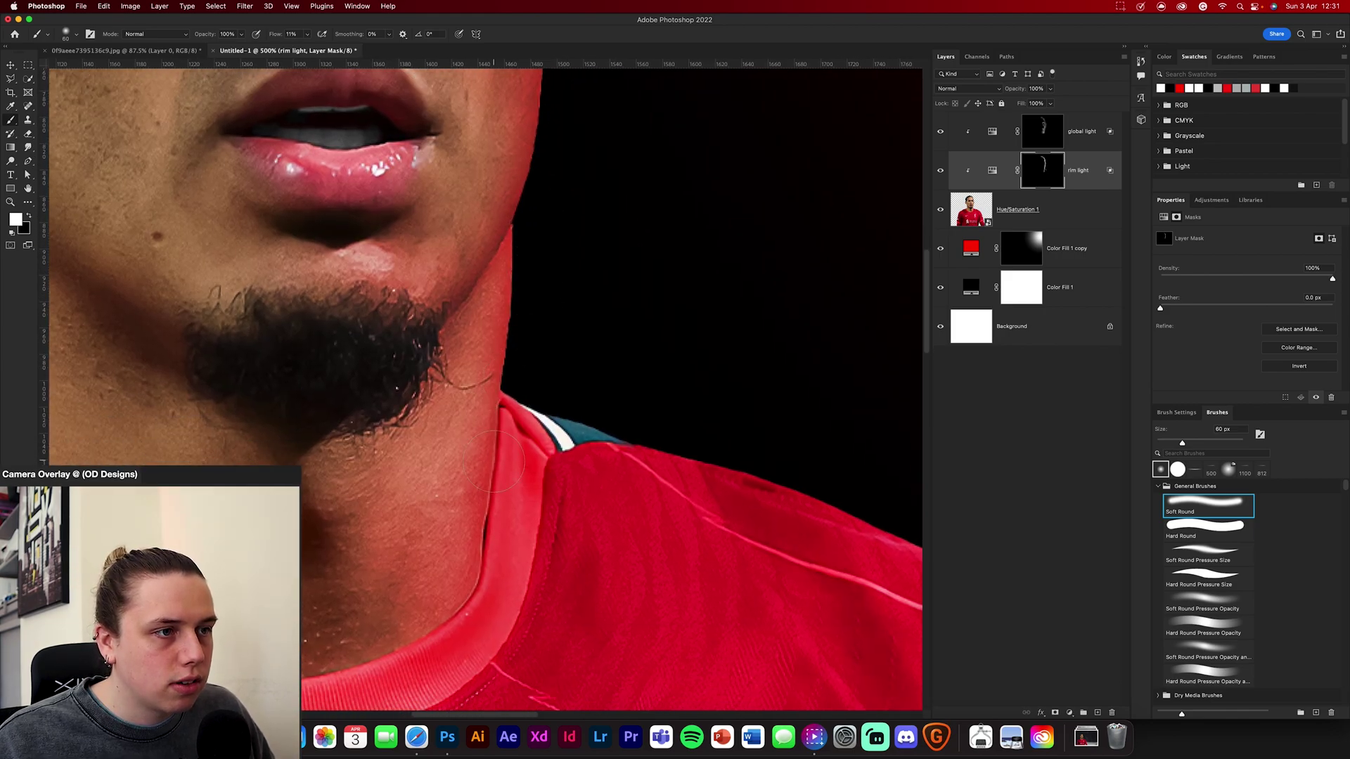
scroll(667, 535, "down", 10)
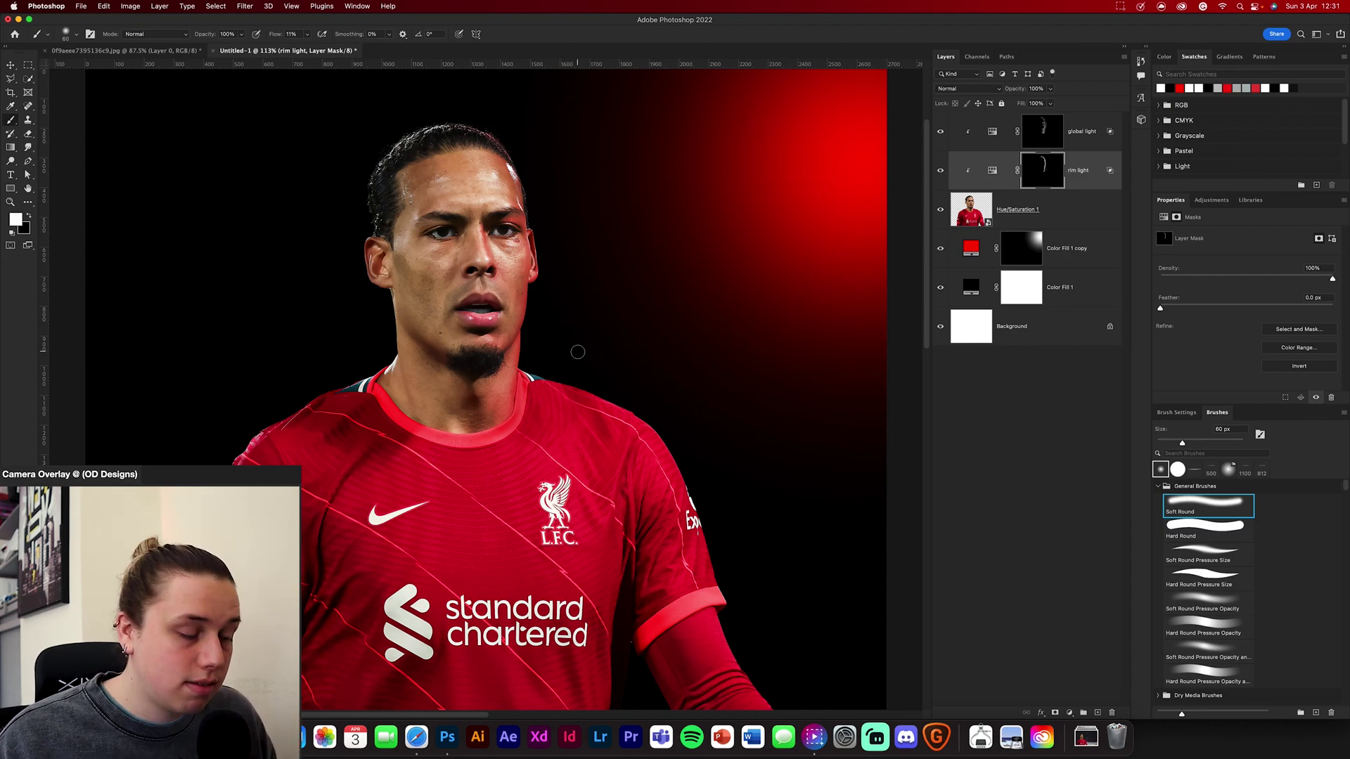
scroll(577, 351, "up", 8)
left_click_drag(477, 358, 473, 375)
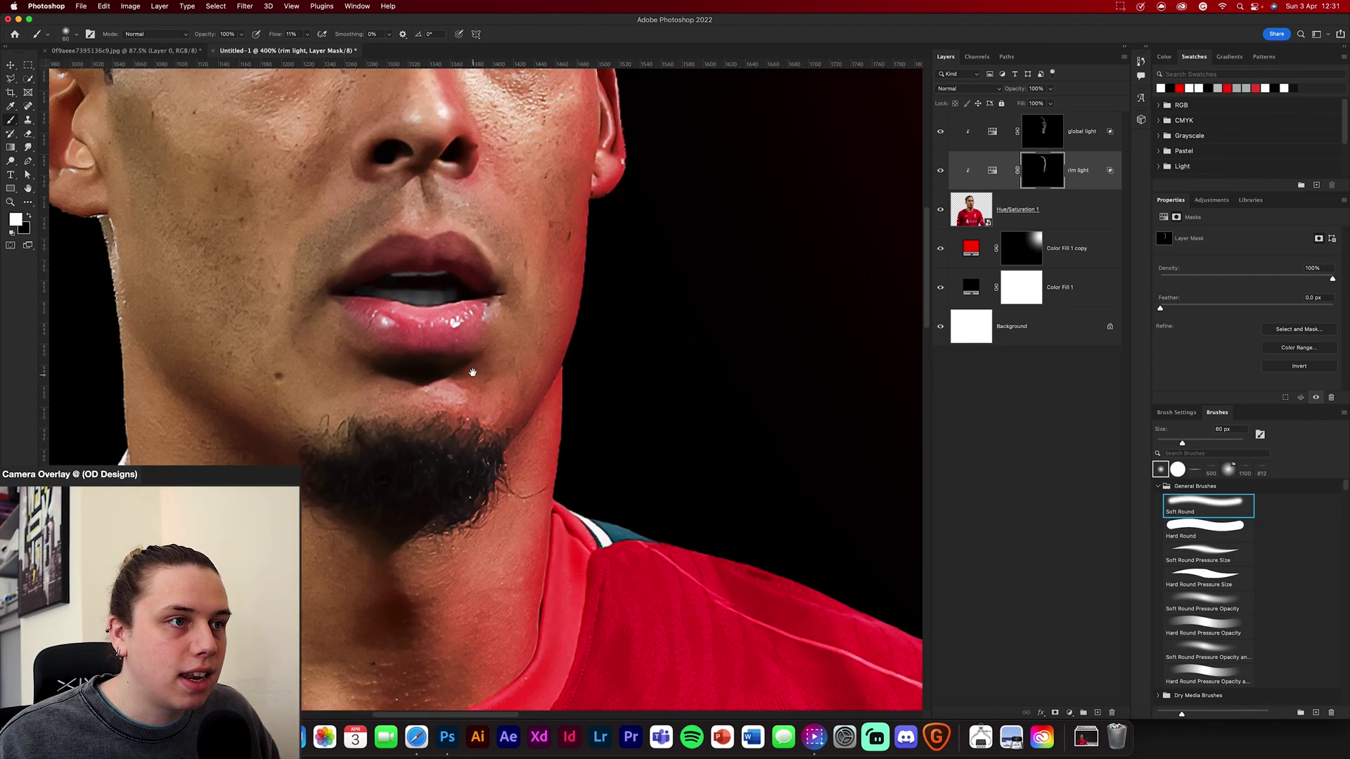
scroll(485, 390, "up", 1)
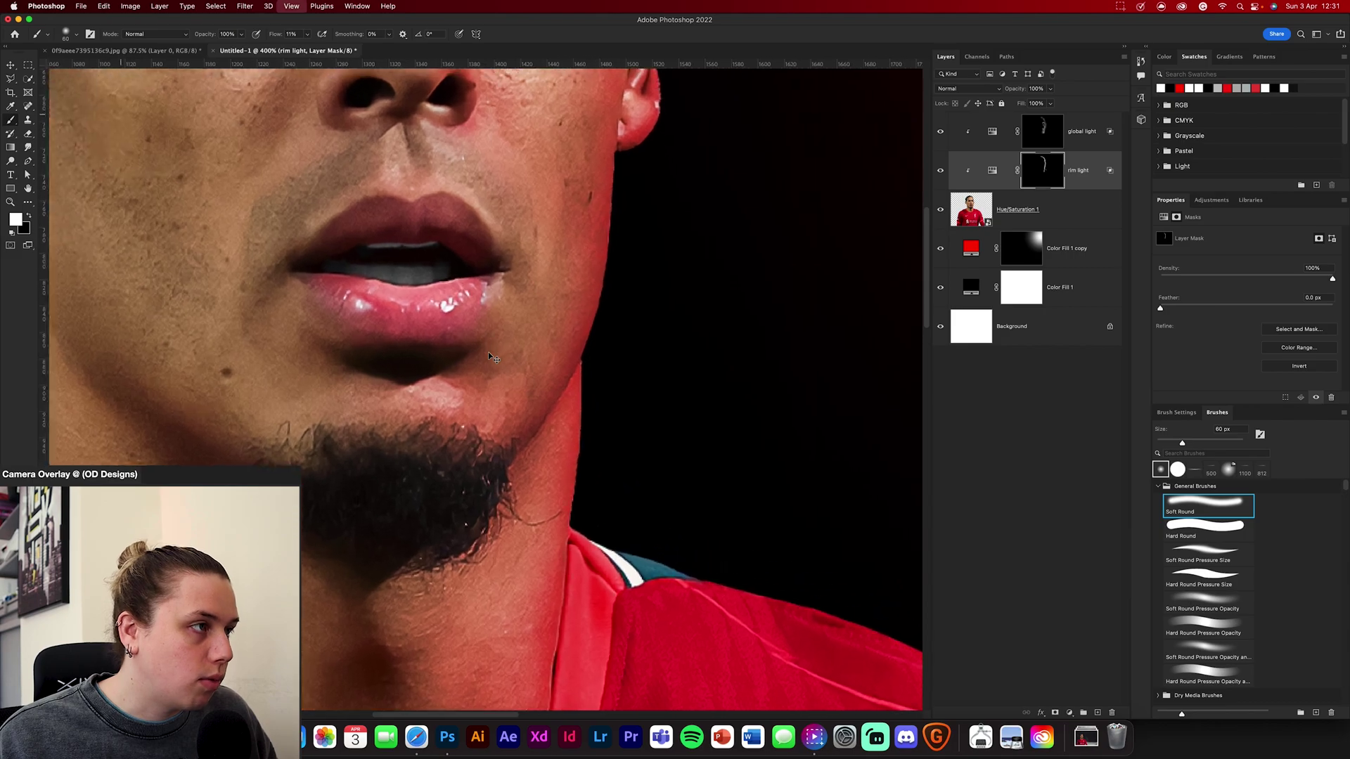
Step: Paint red tint over the glow-facing side of the lips on the global light mask with a 45 px brush
left_click(1058, 138)
scroll(651, 292, "up", 4)
key("bracketleft")
key("bracketleft")
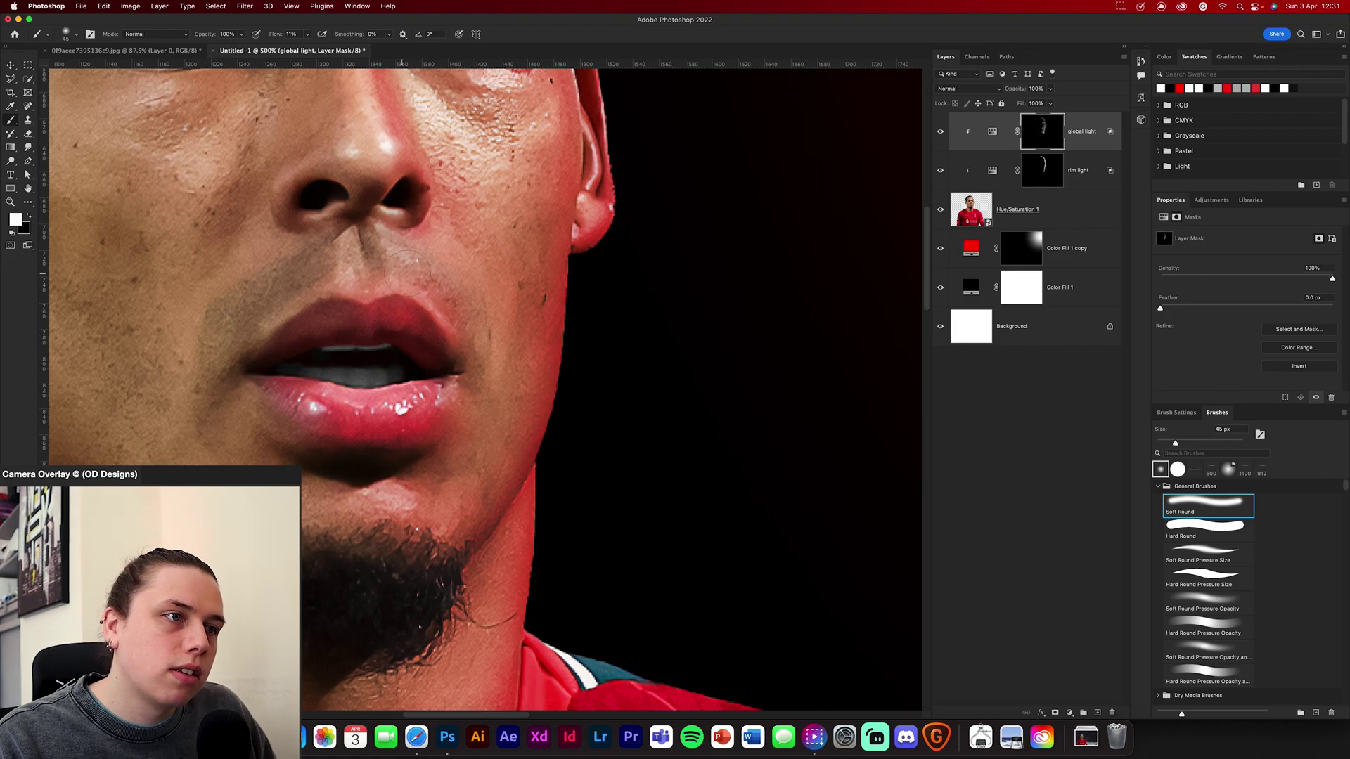
Step: Spread the global light tint over the skin above the lip and beside the nose with a 70 px brush
key("bracketright")
key("bracketright")
key("bracketright")
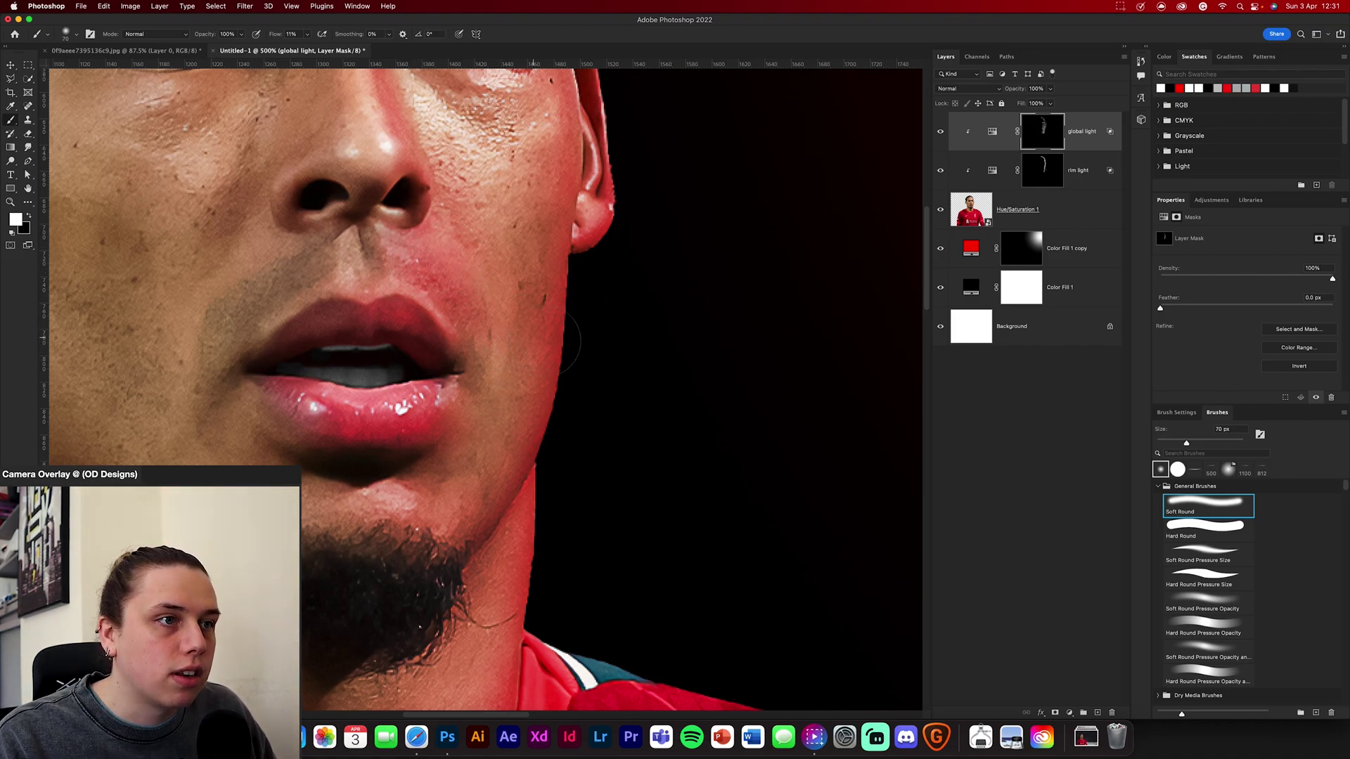
Step: Refine the red tint along the side of the nose on the global light mask, alternating black and white at 70 px
scroll(499, 321, "up", 3)
key("x")
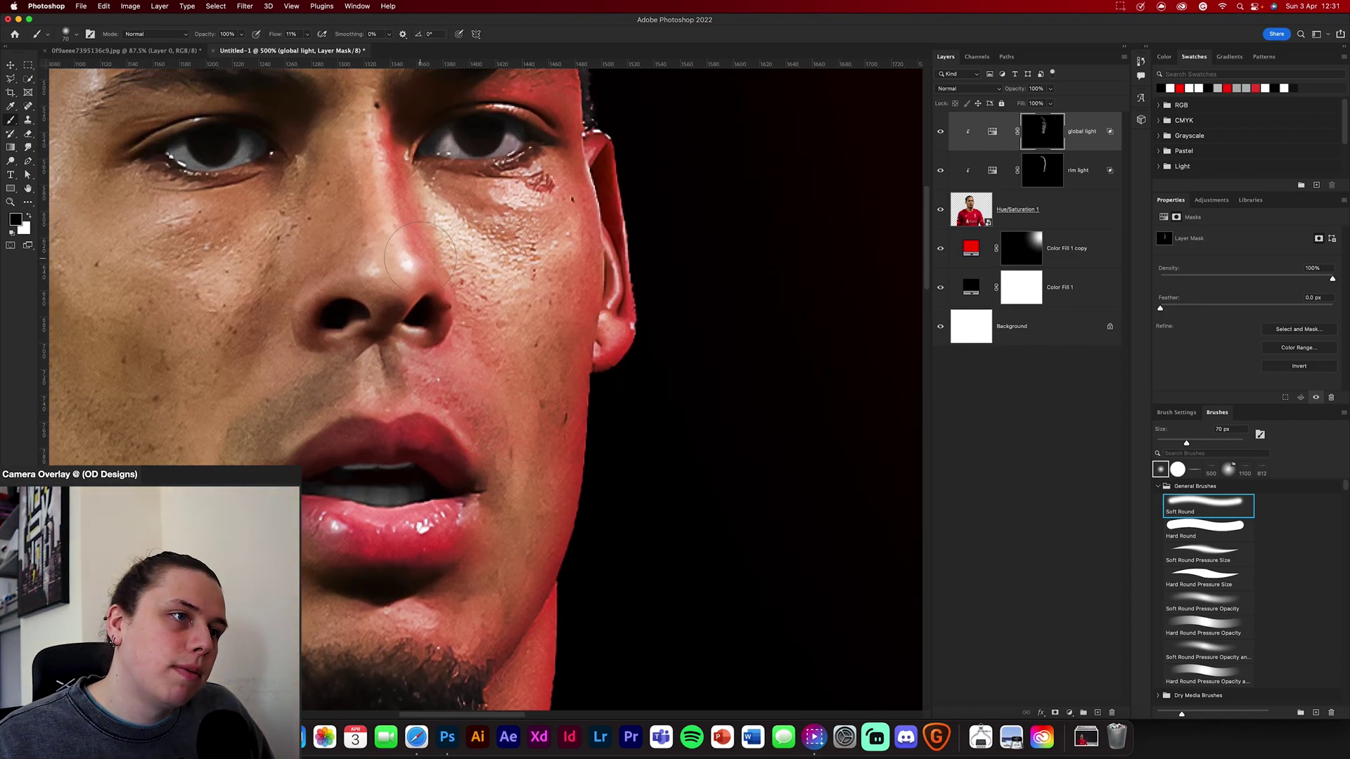
key("x")
scroll(474, 310, "up", 2)
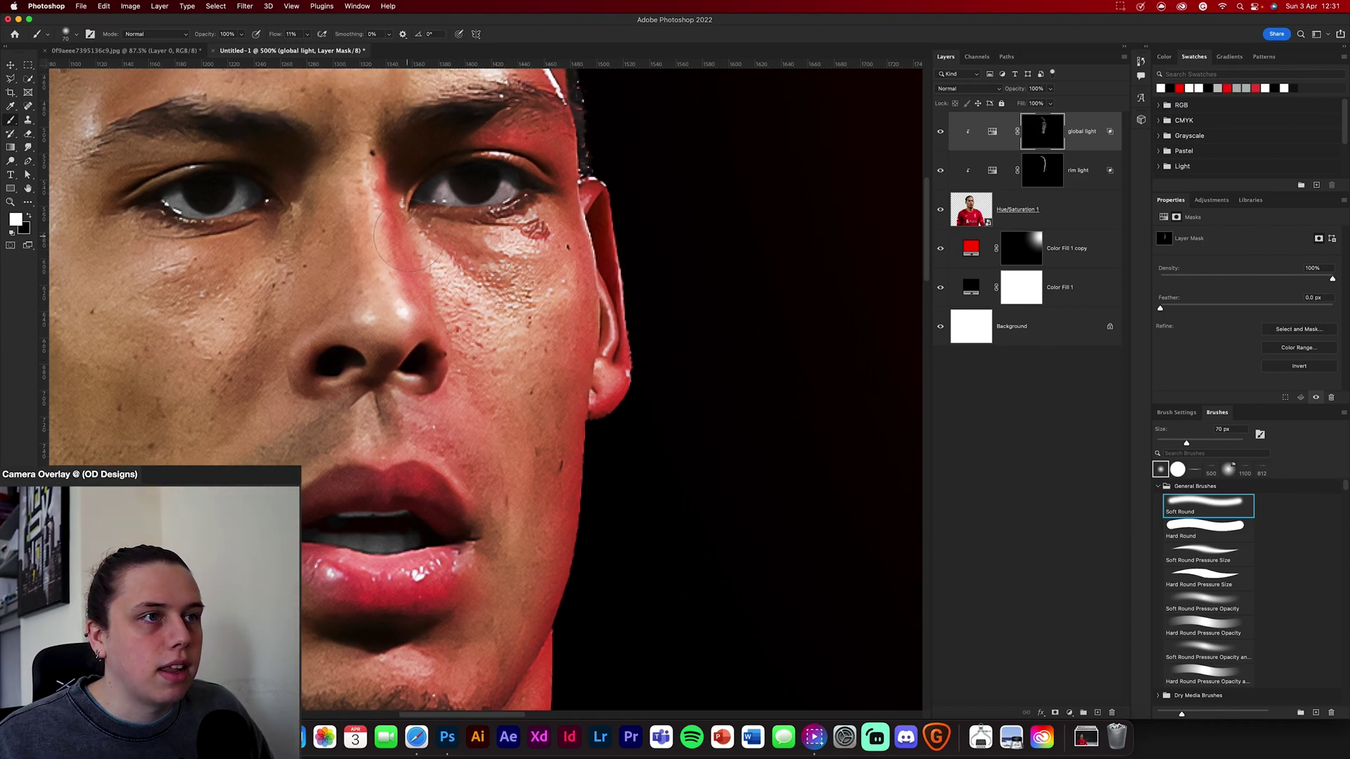
key("x")
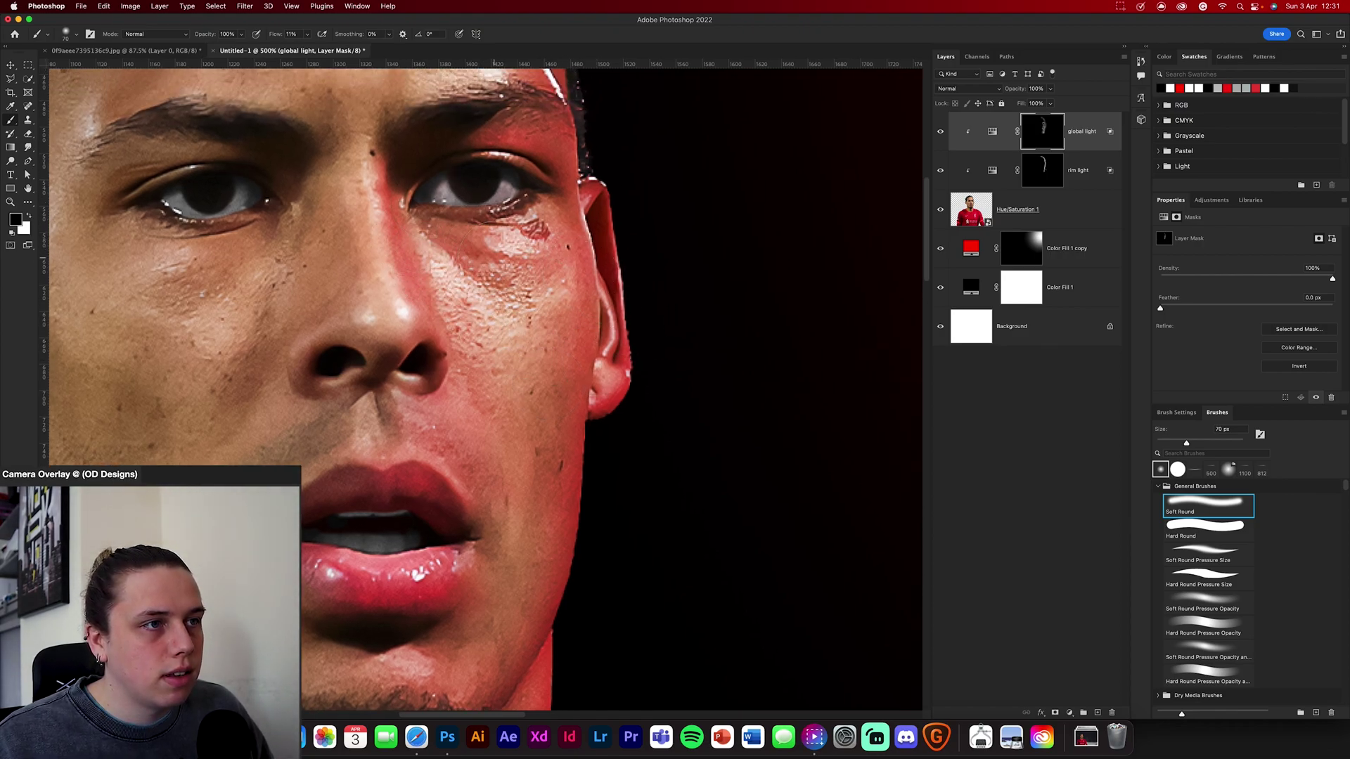
key("super+0")
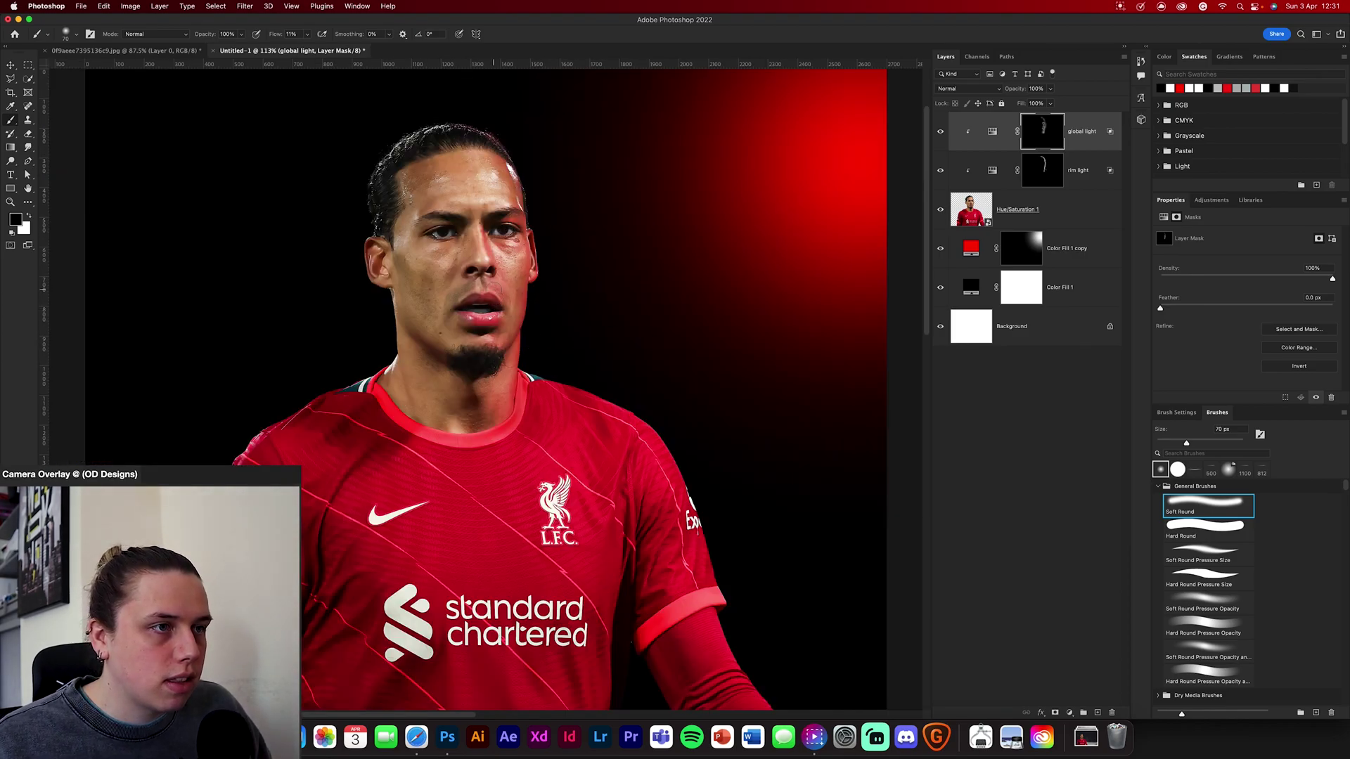
Step: Spread a soft global light tint over the glow-facing side of the face and neck in white with a 250 px brush
key("x")
key("x")
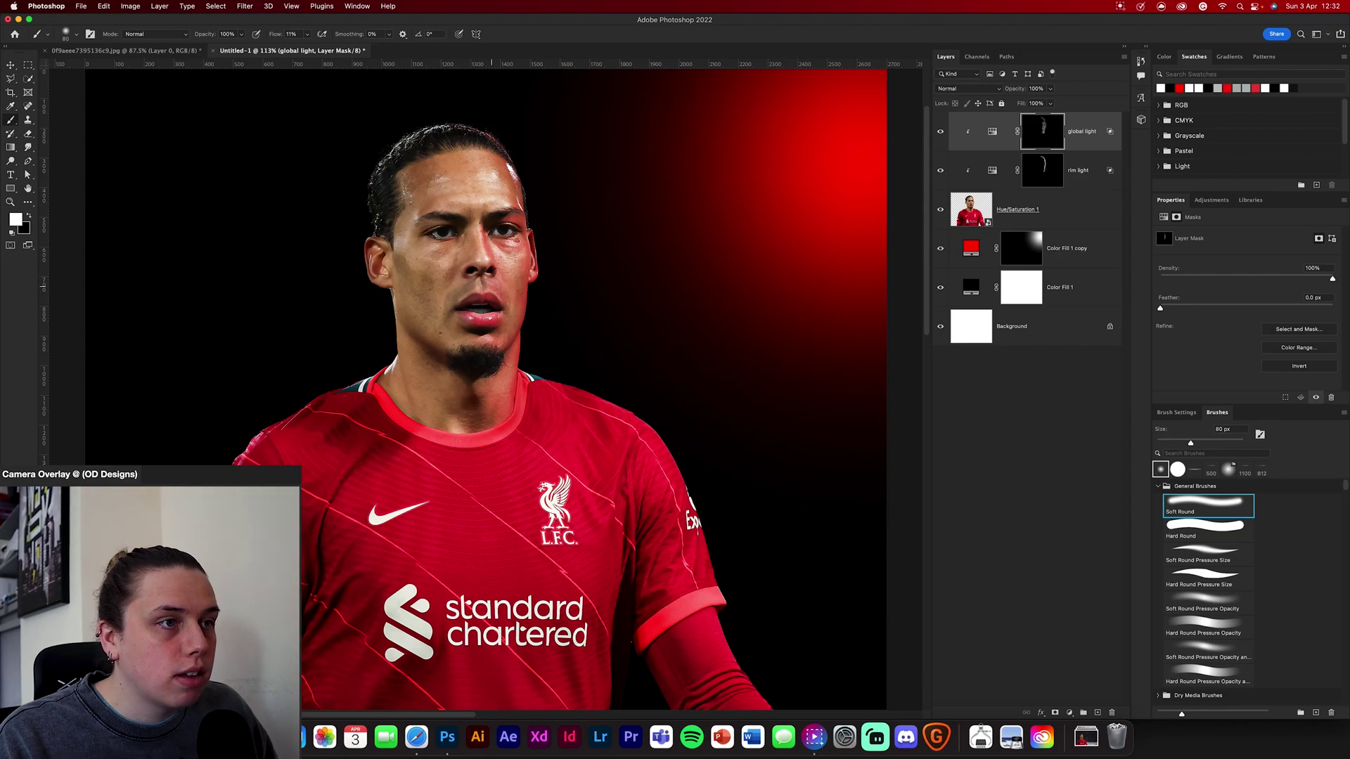
key("bracketright")
key("bracketright")
key("x")
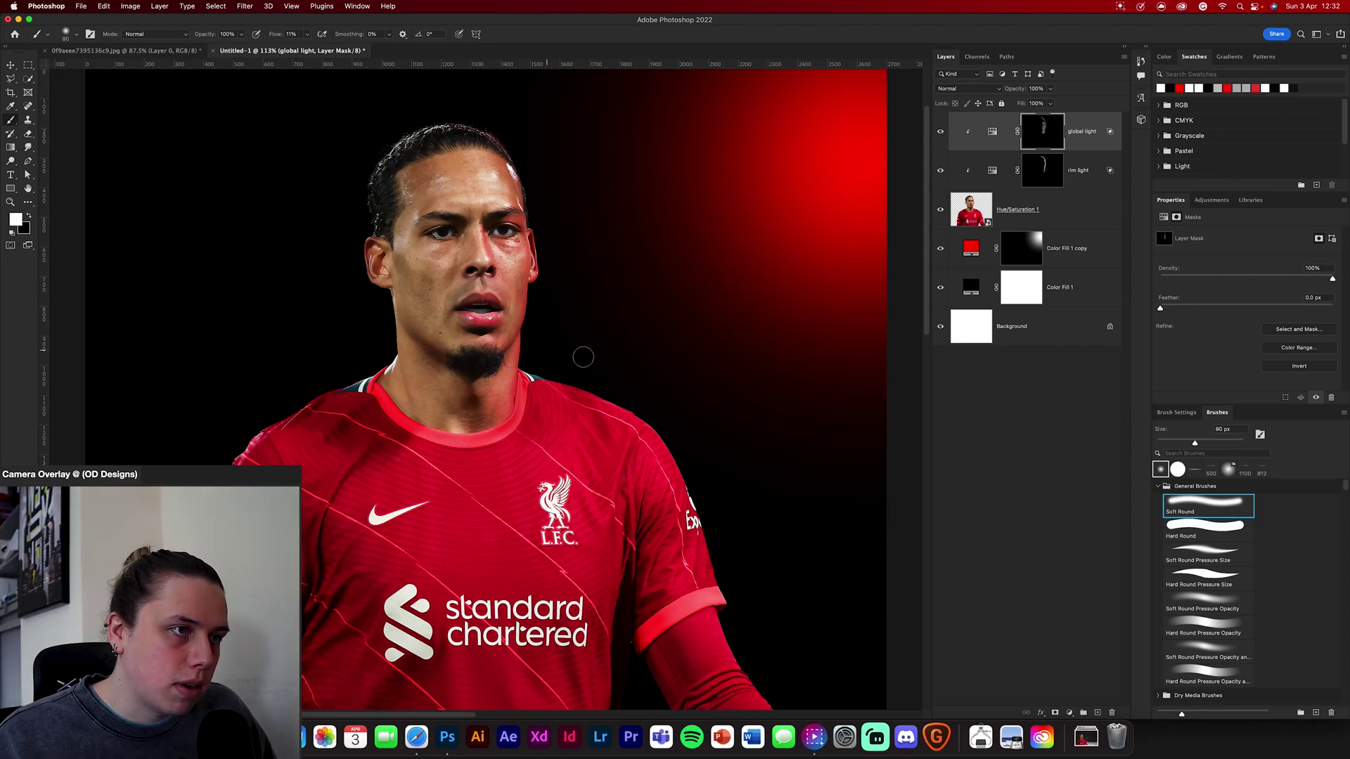
key("super+equal")
key("bracketright")
key("bracketright")
key("bracketright")
key("bracketright")
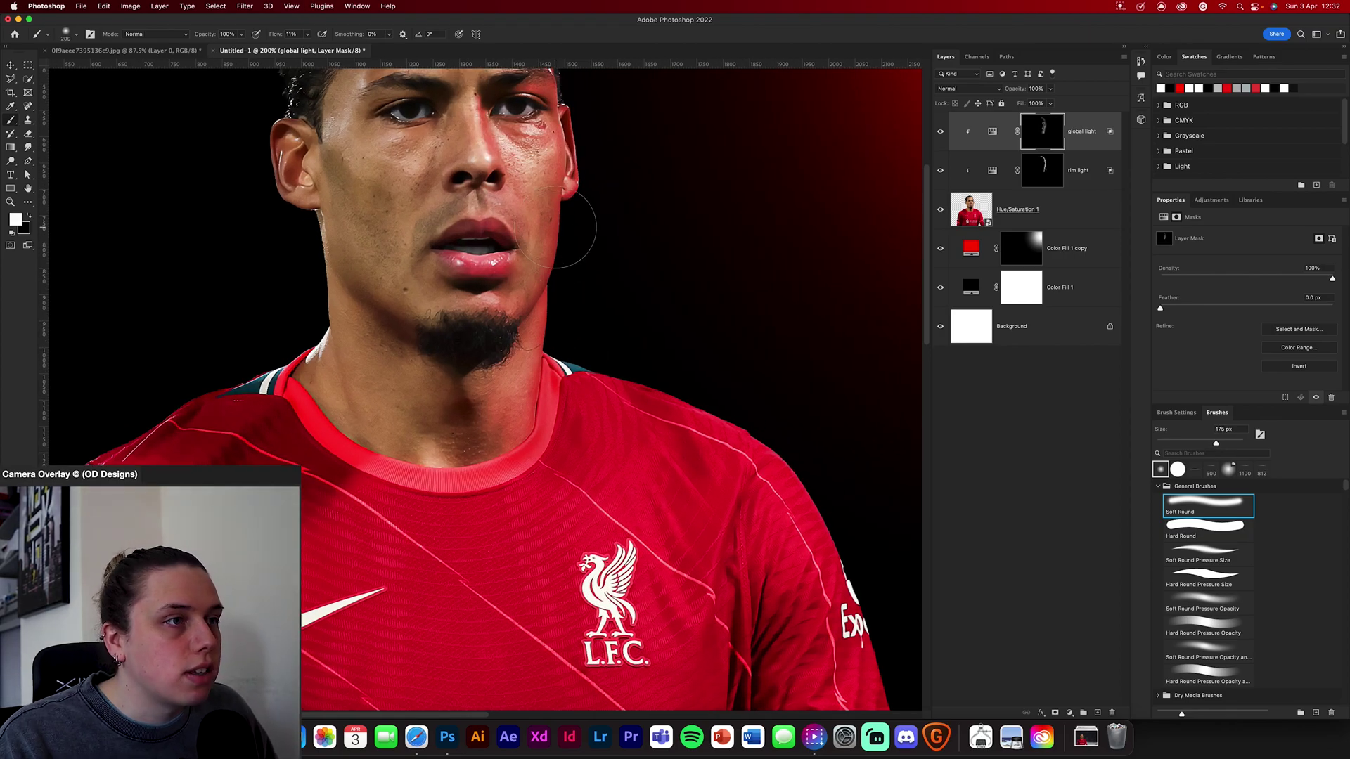
key("bracketright")
key("bracketright")
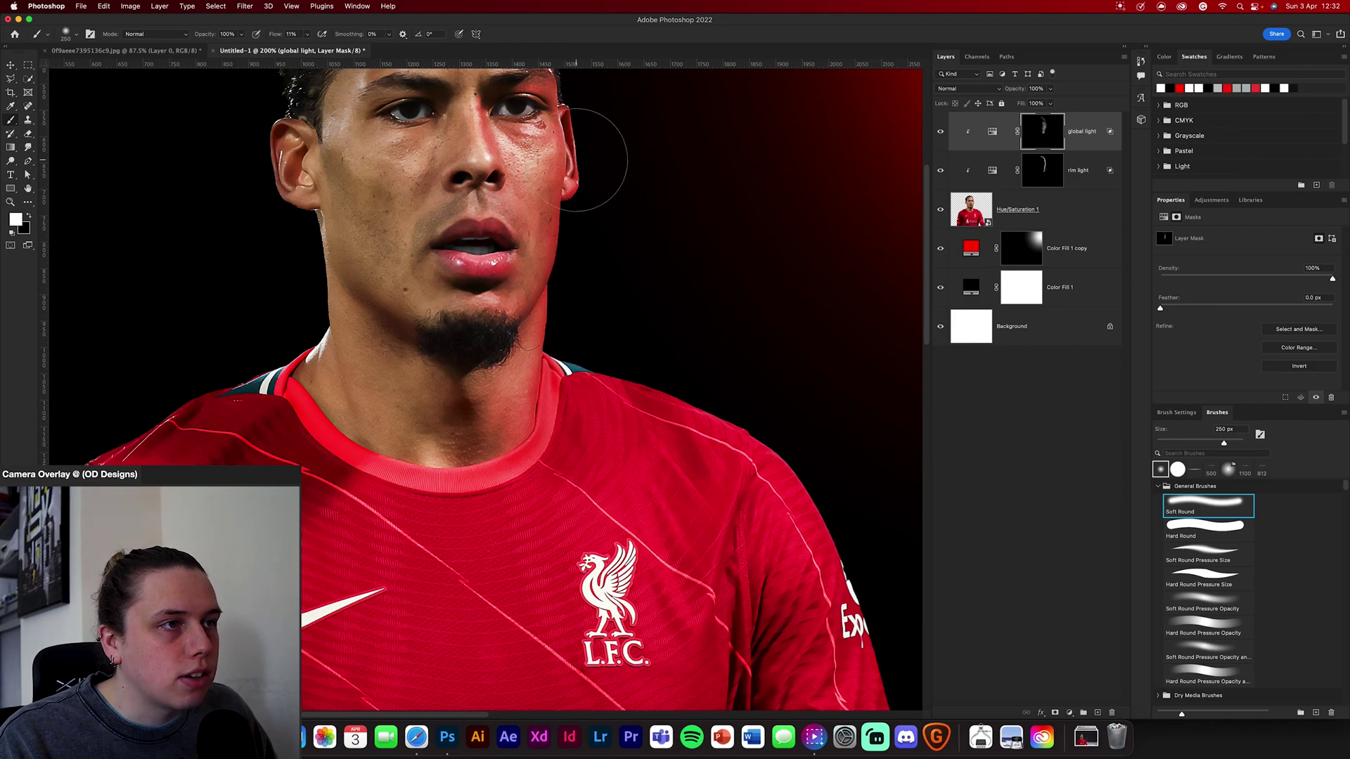
scroll(672, 247, "up", 5)
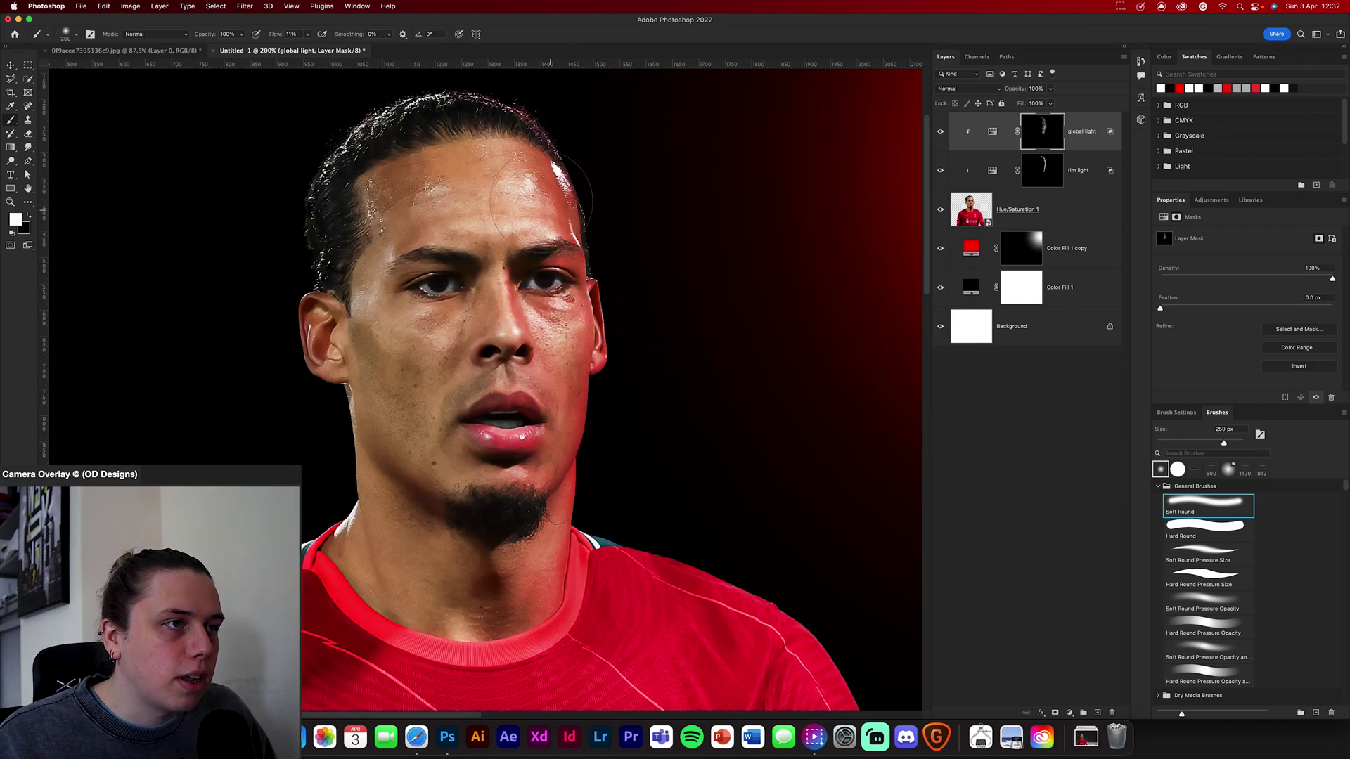
left_click_drag(757, 355, 742, 341)
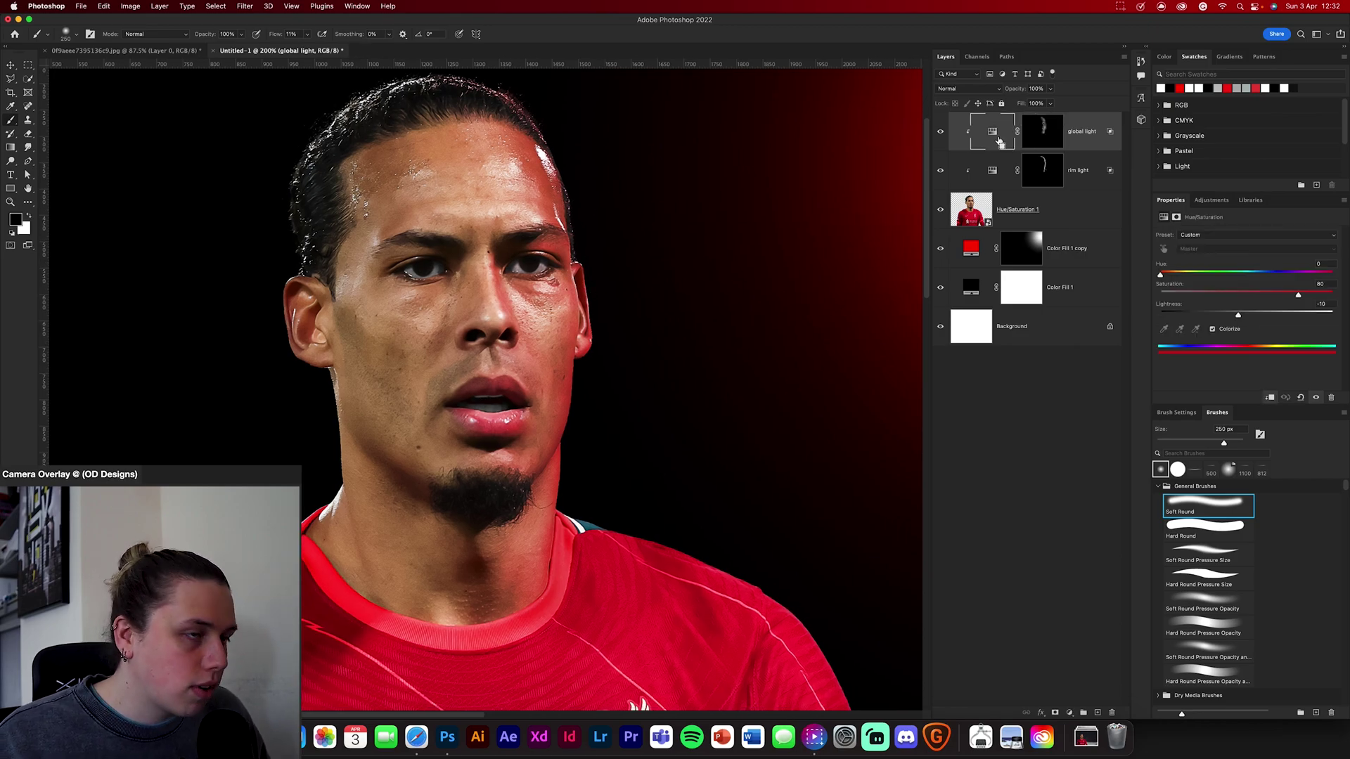
Step: Set the feather of the global light mask to 3 px
key("super+minus")
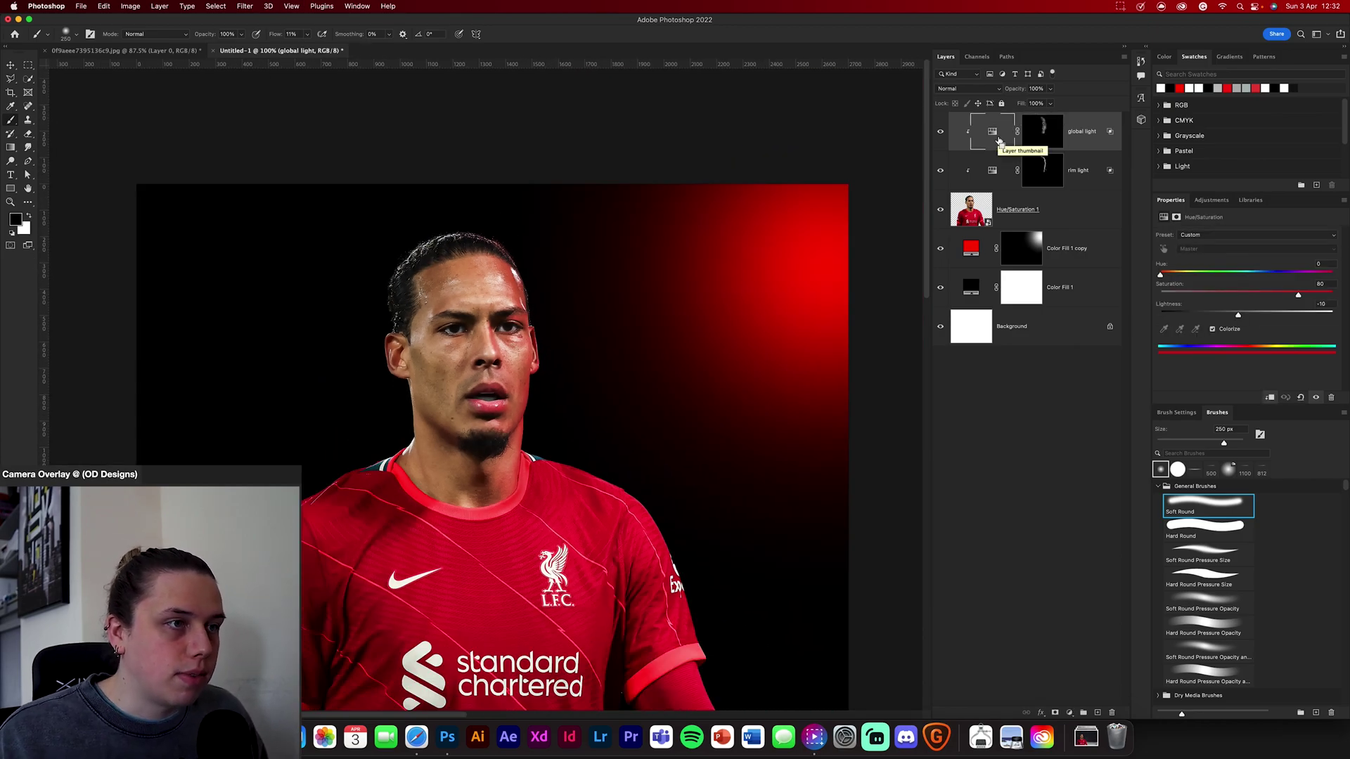
key("super+plus")
scroll(717, 380, "down", 2)
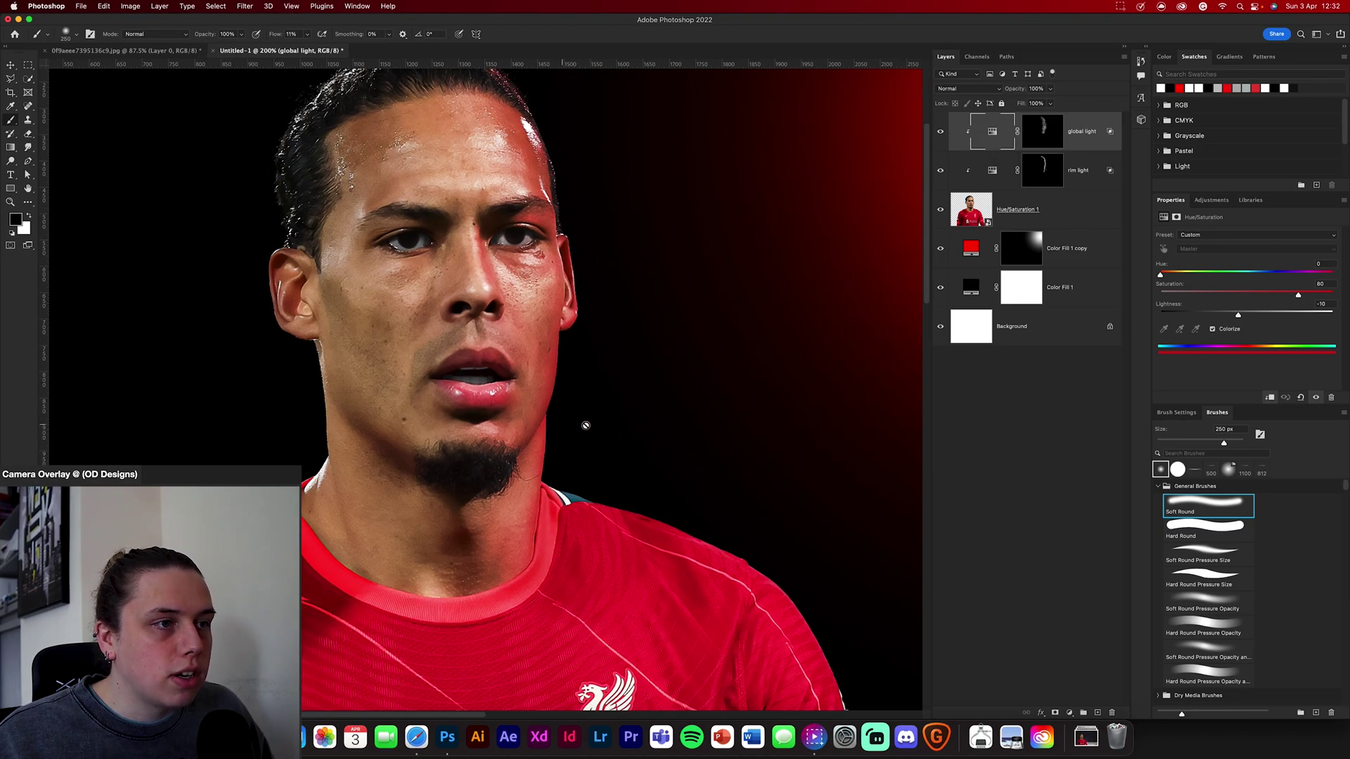
left_click(1041, 130)
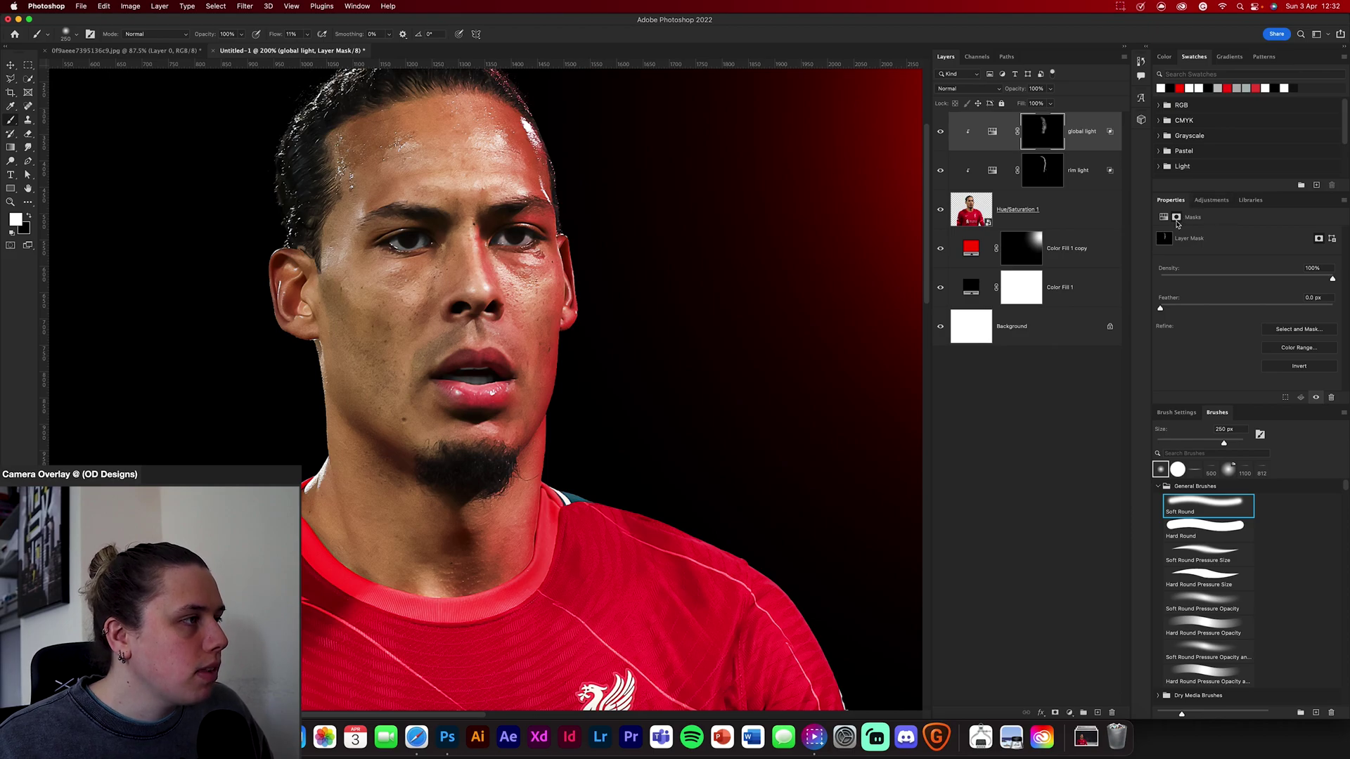
left_click(1176, 218)
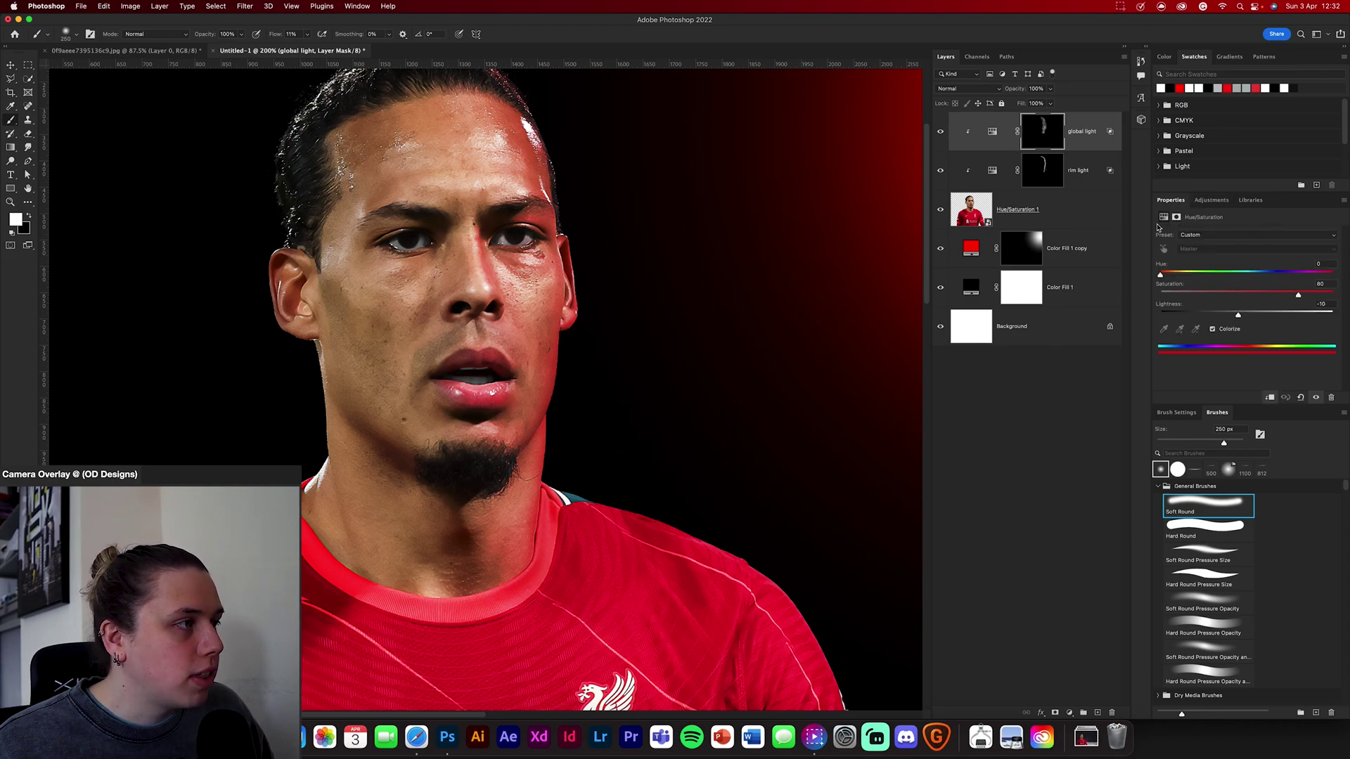
left_click(1176, 219)
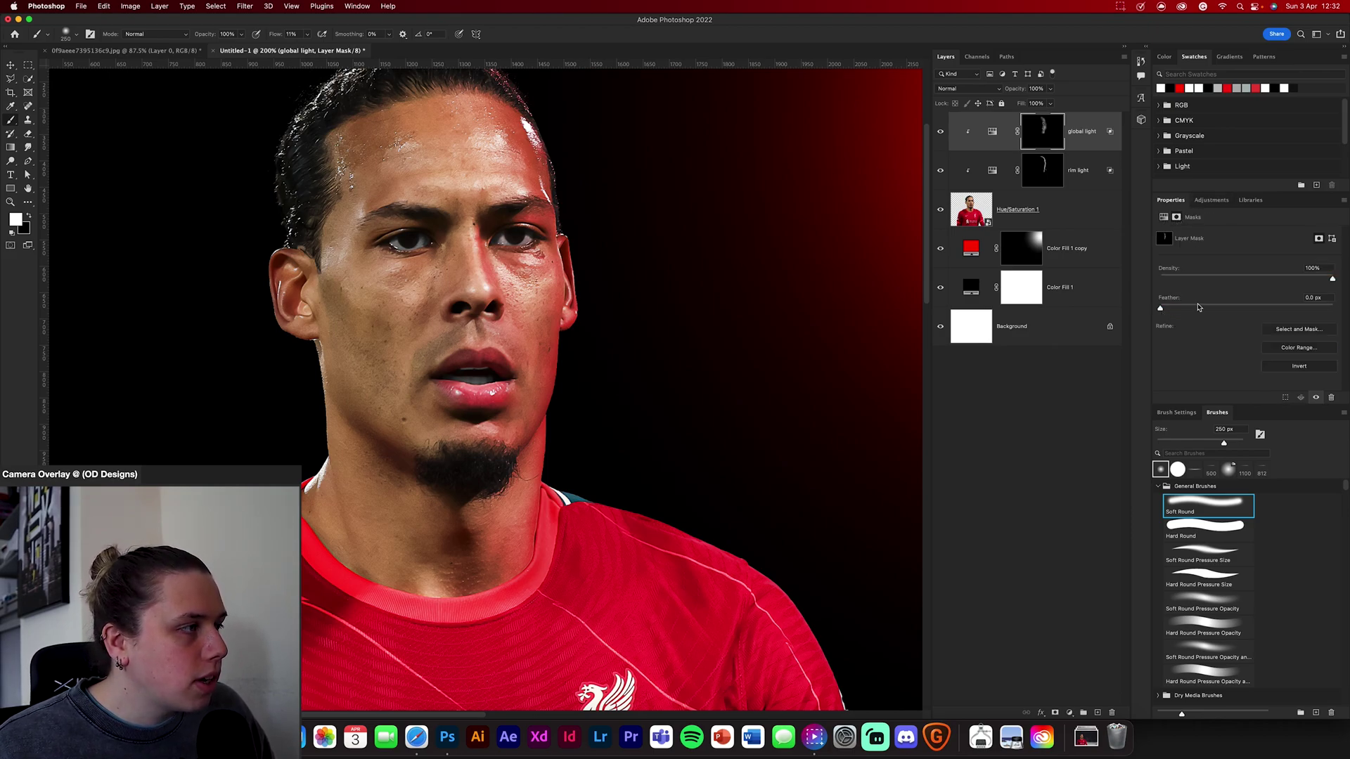
left_click(1318, 298)
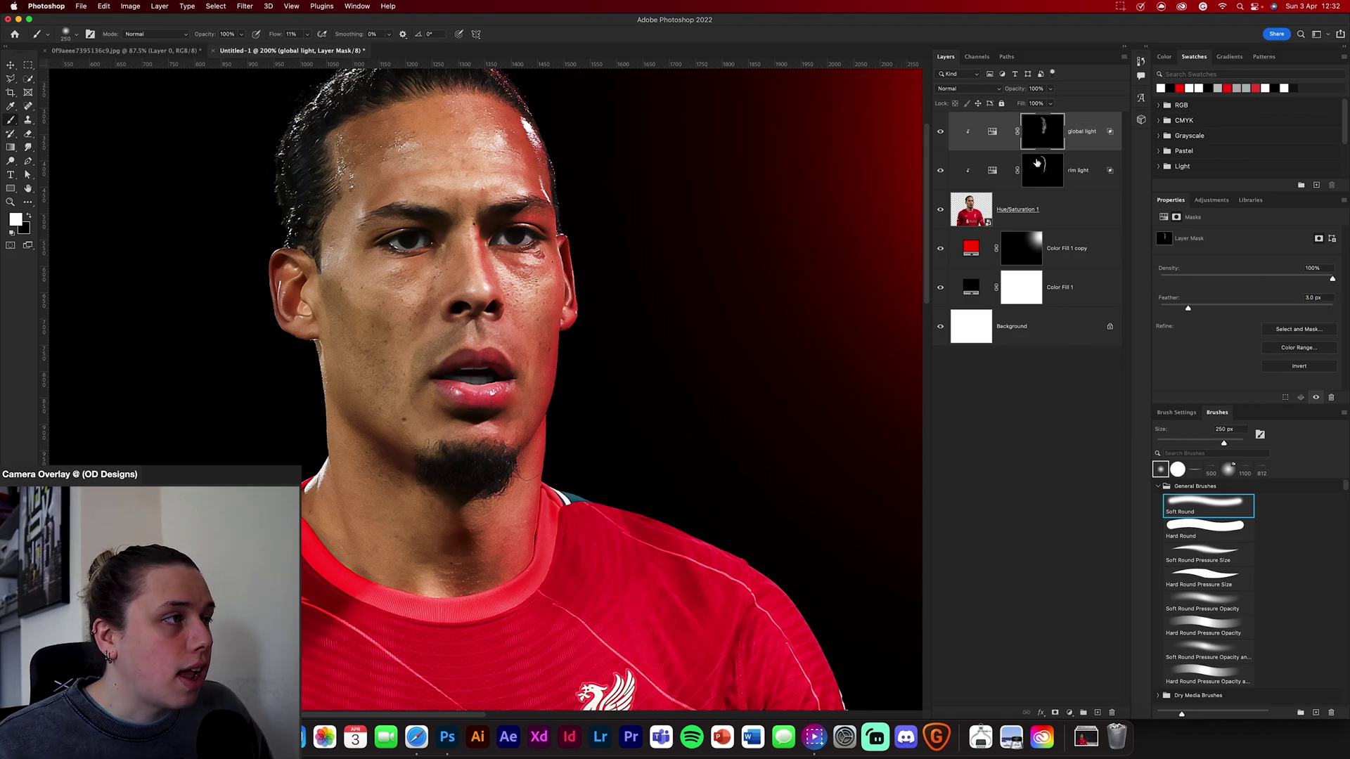
Step: Feather the rim light mask by 3 px and toggle the layer's visibility to compare the edge
key("alt+bracketleft")
type("3")
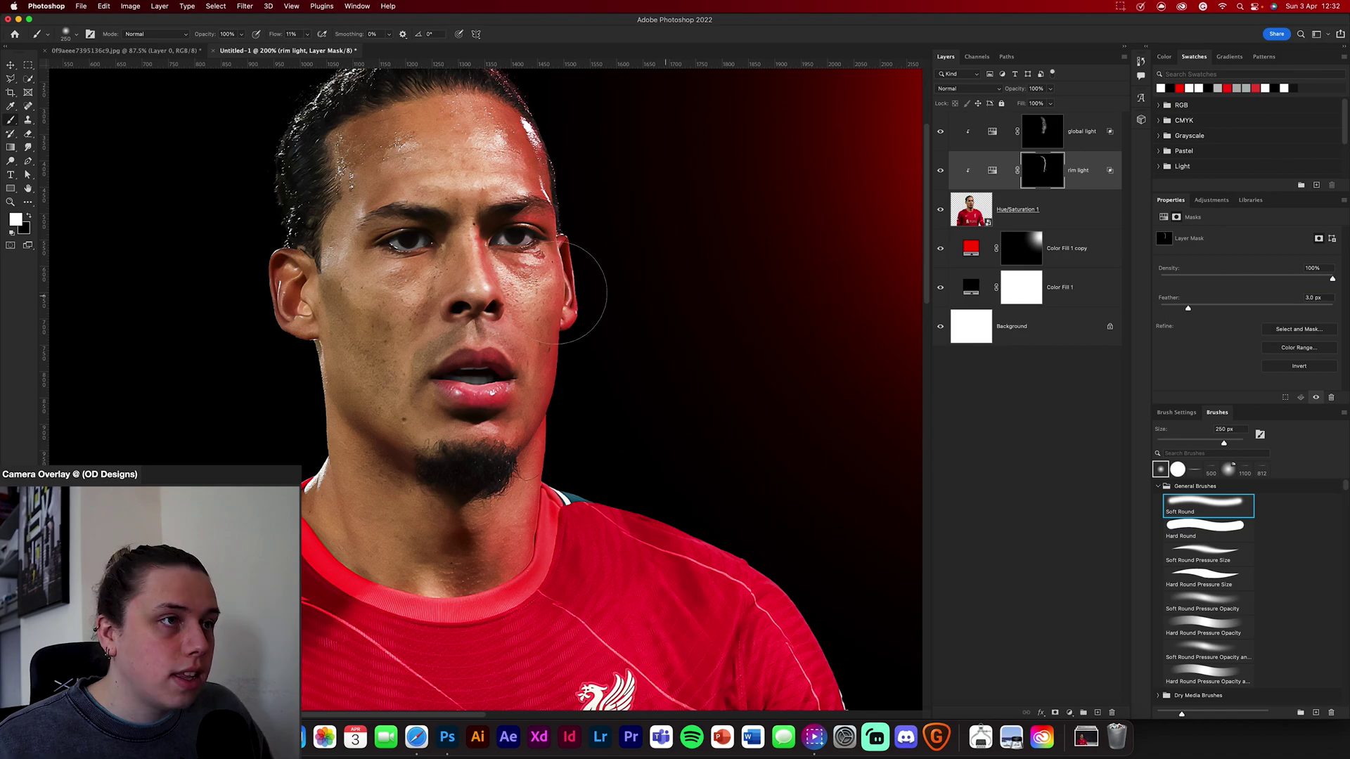
left_click(941, 170)
left_click(940, 170)
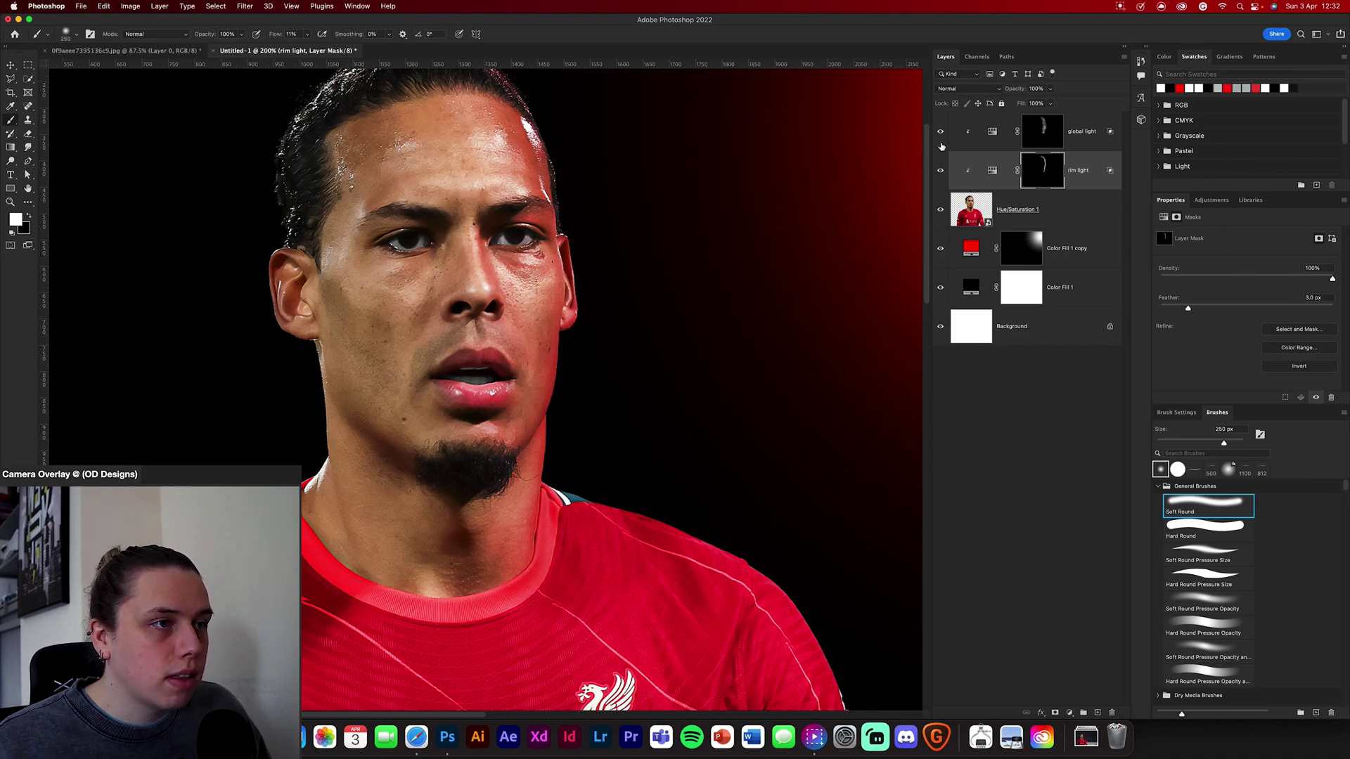
key("super+minus")
key("super+minus")
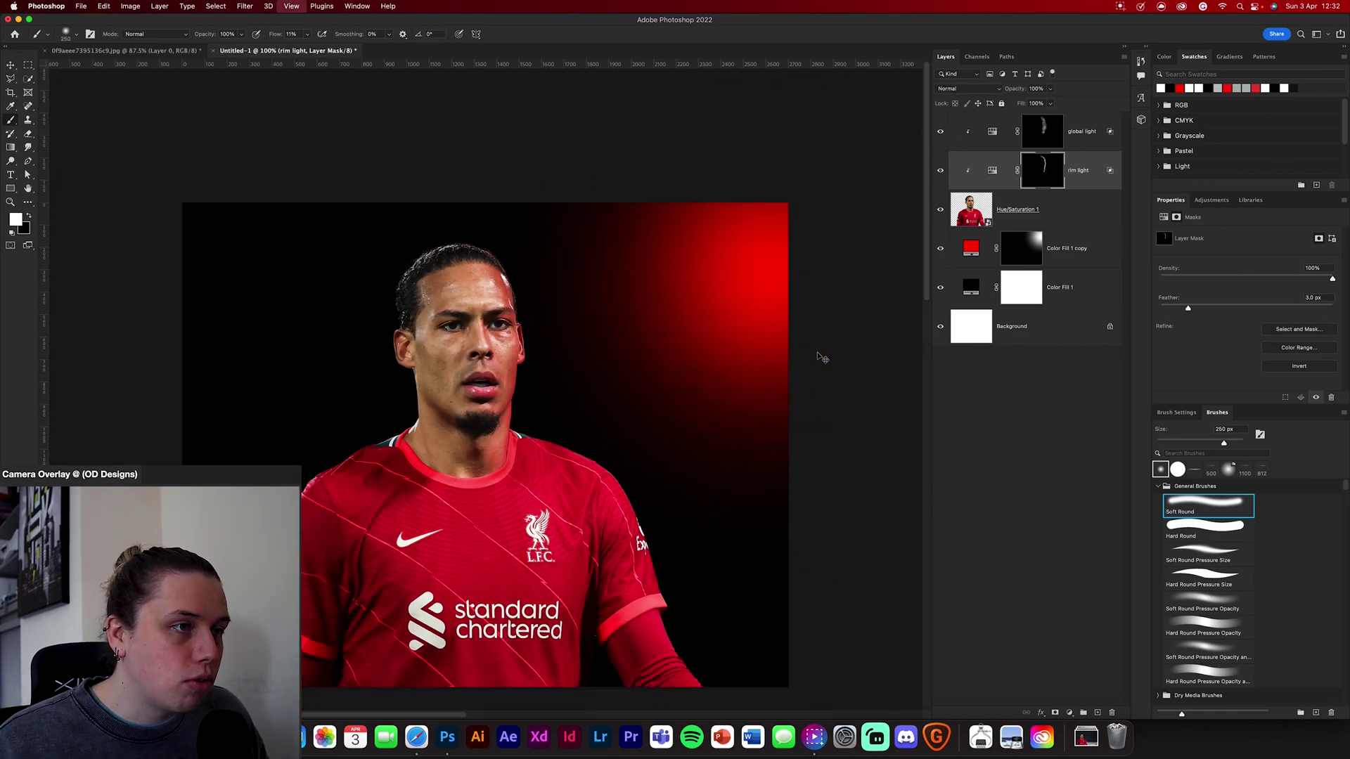
Step: Add a clipped Exposure adjustment above global light with exposure +0.89 and gamma correction 1.98, and invert its mask to black
scroll(816, 356, "down", 3)
left_click_drag(774, 265, 775, 320)
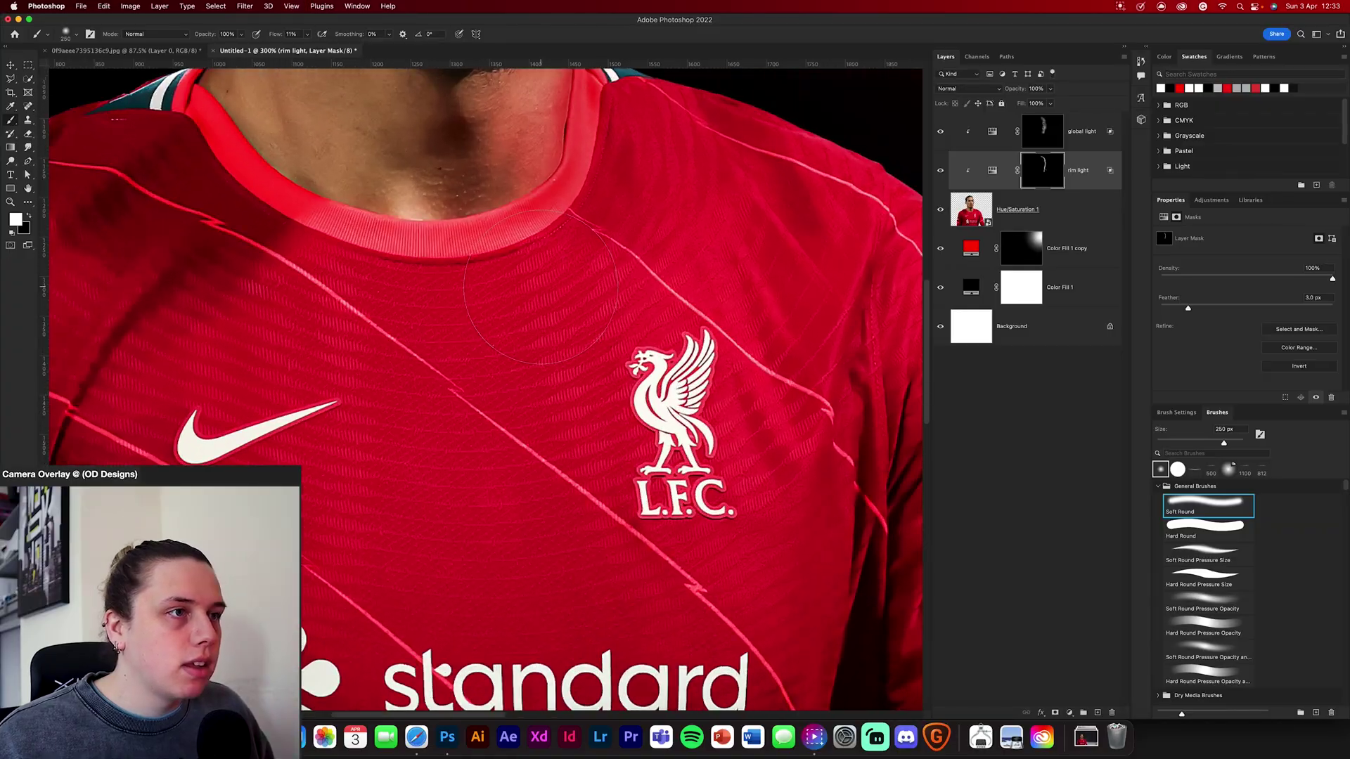
scroll(581, 476, "up", 3)
scroll(581, 476, "up", 5)
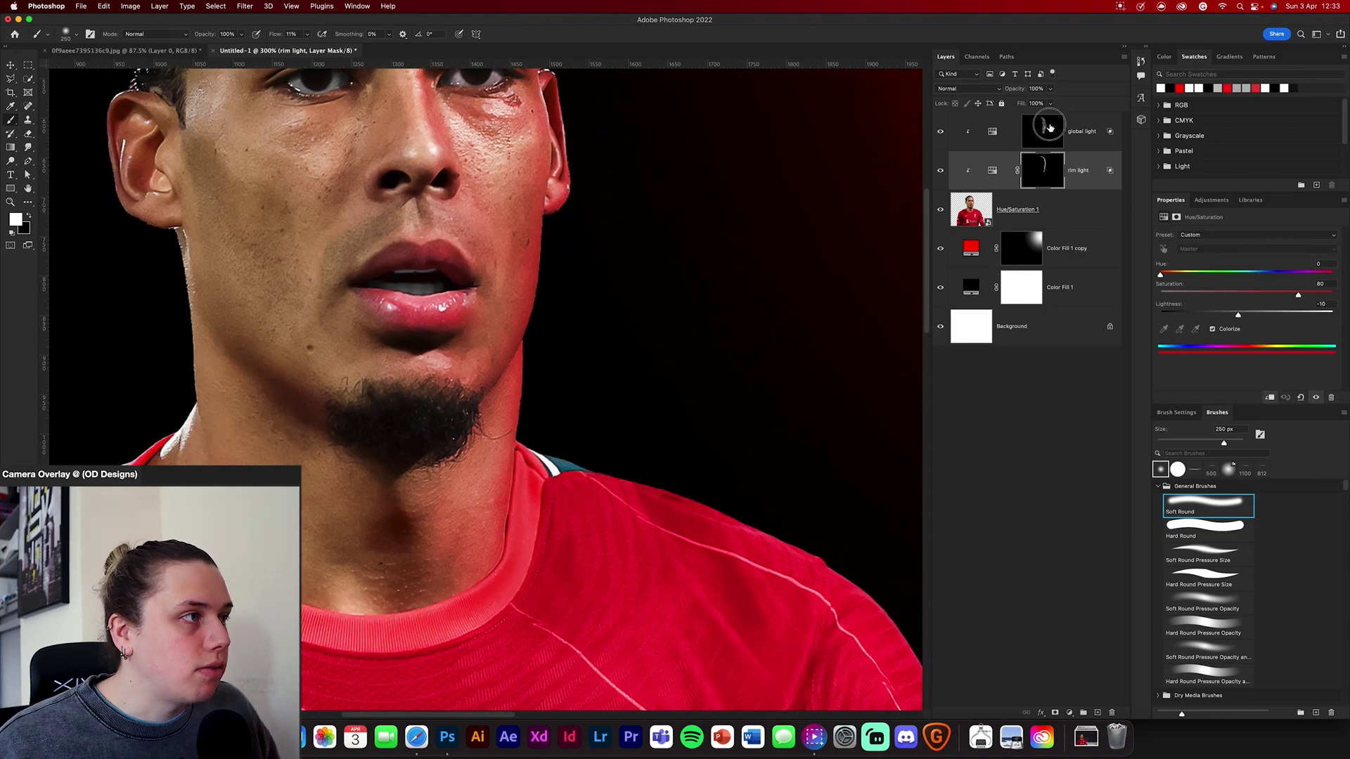
left_click(1042, 131)
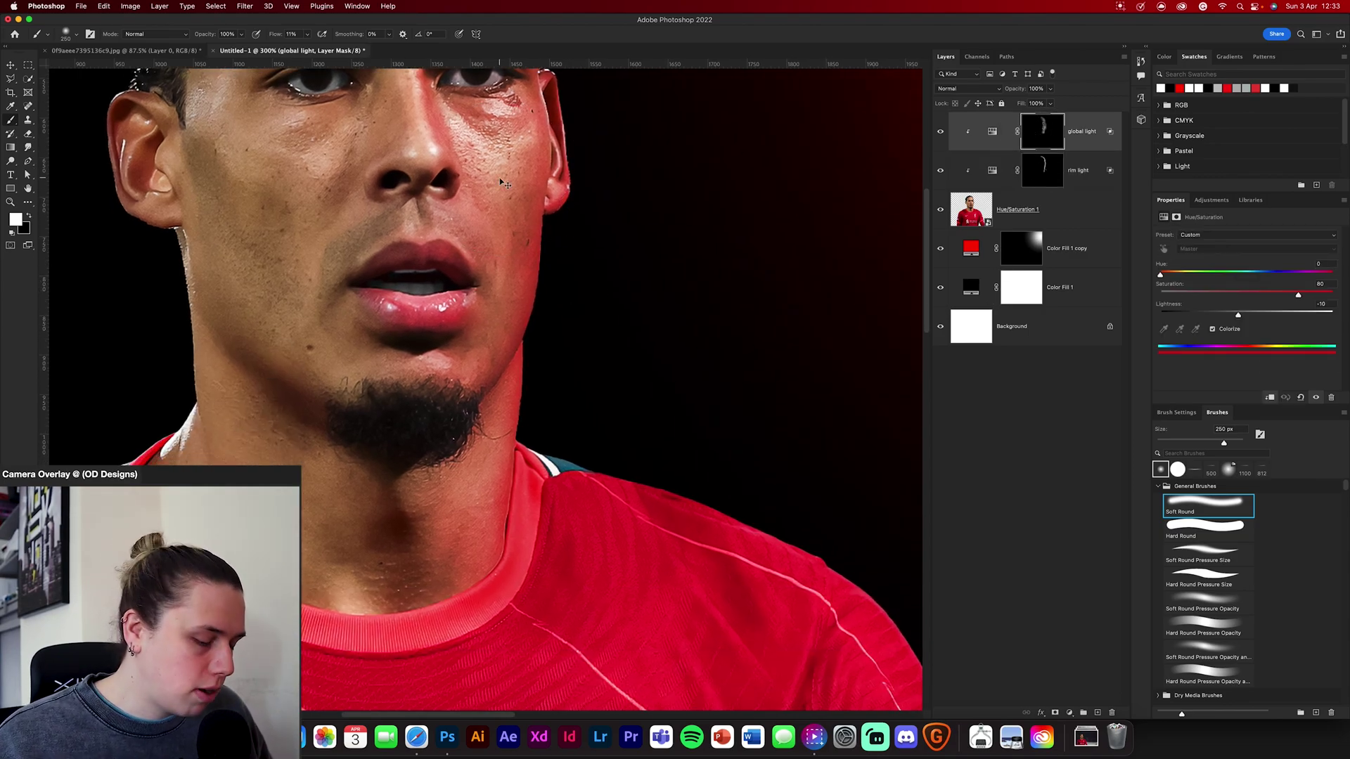
key("super+minus")
left_click_drag(642, 205, 671, 306)
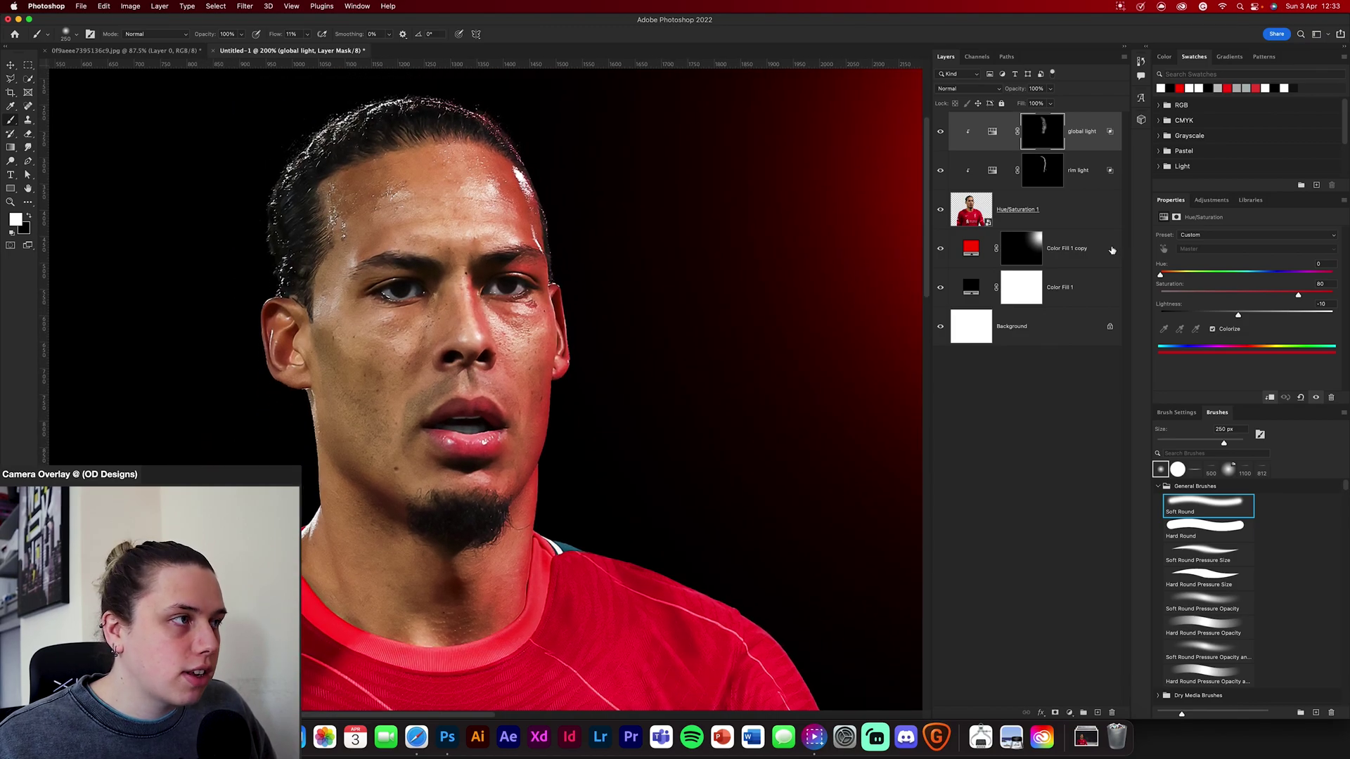
left_click(1069, 712)
left_click(1086, 543)
mouse_move(1250, 260)
left_mouse_down()
mouse_move(1263, 261)
mouse_move(1228, 301)
mouse_move(1258, 261)
left_mouse_up()
key("super+i")
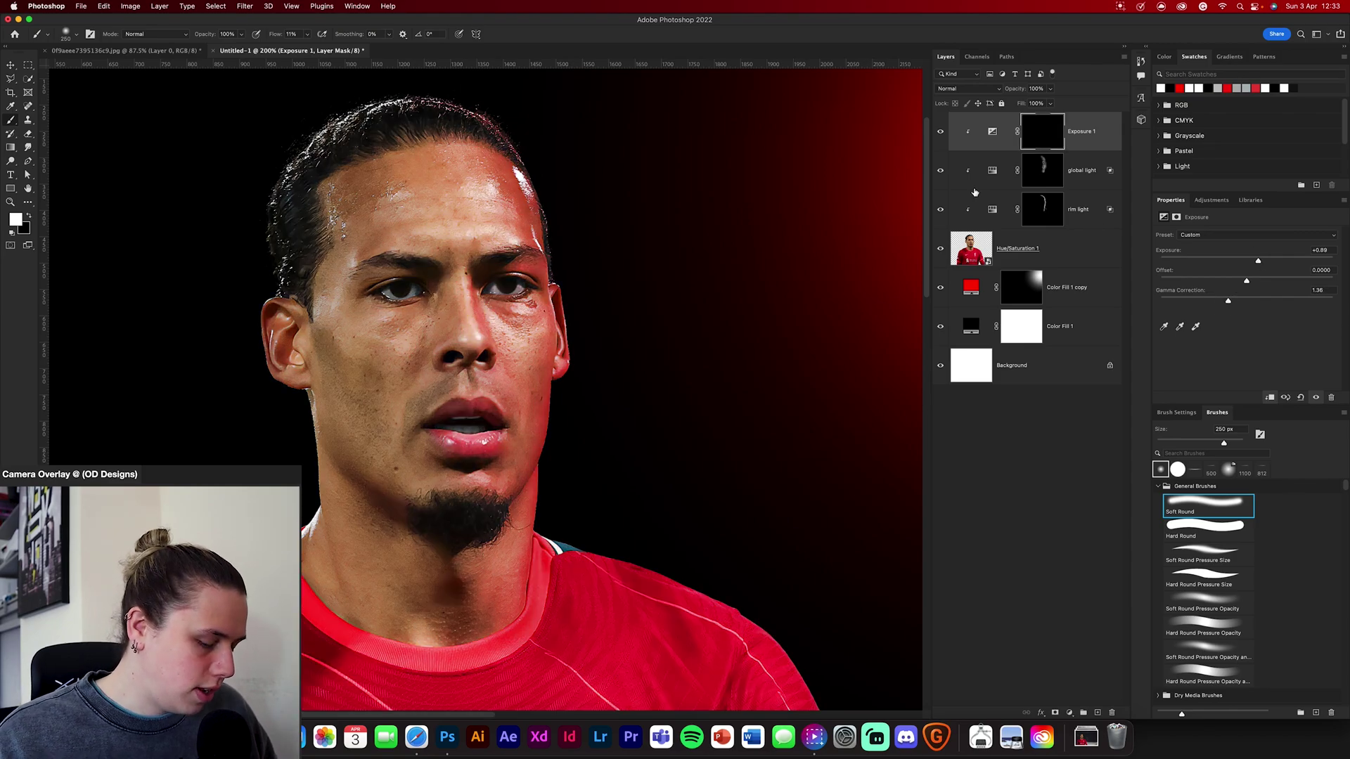
Step: Paint white on the Exposure mask along the glow-facing edge from the hair down to the neck with an 80 px brush
key("bracketleft")
key("bracketleft")
key("bracketleft")
key("bracketleft")
key("bracketleft")
key("bracketleft")
key("bracketleft")
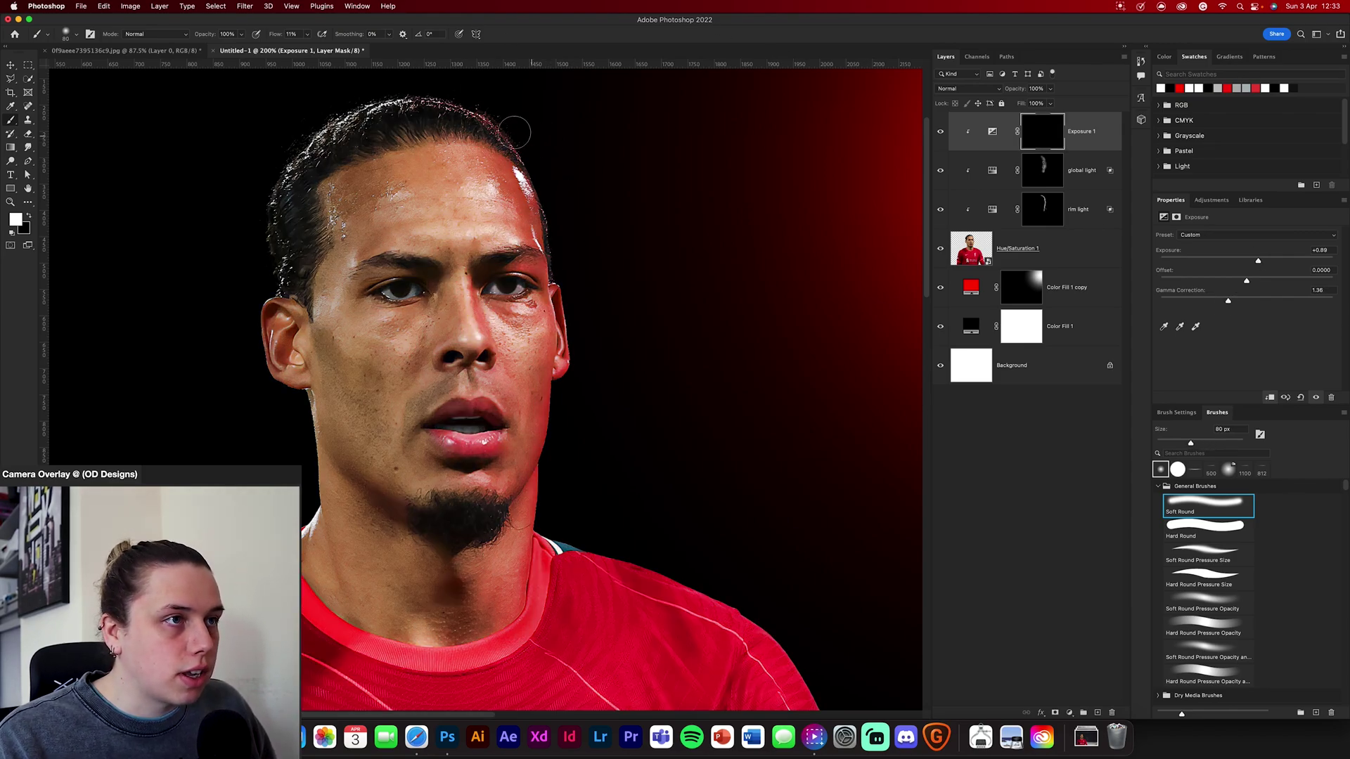
mouse_move(501, 123)
left_mouse_down()
mouse_move(530, 136)
mouse_move(573, 211)
mouse_move(561, 269)
mouse_move(580, 352)
mouse_move(535, 577)
left_mouse_up()
Step: Toggle the Exposure adjustment to compare its effect at gamma correction 1.14, and switch to the Move tool
key("super+0")
left_click(941, 132)
left_click(941, 131)
left_click(941, 132)
left_click(941, 131)
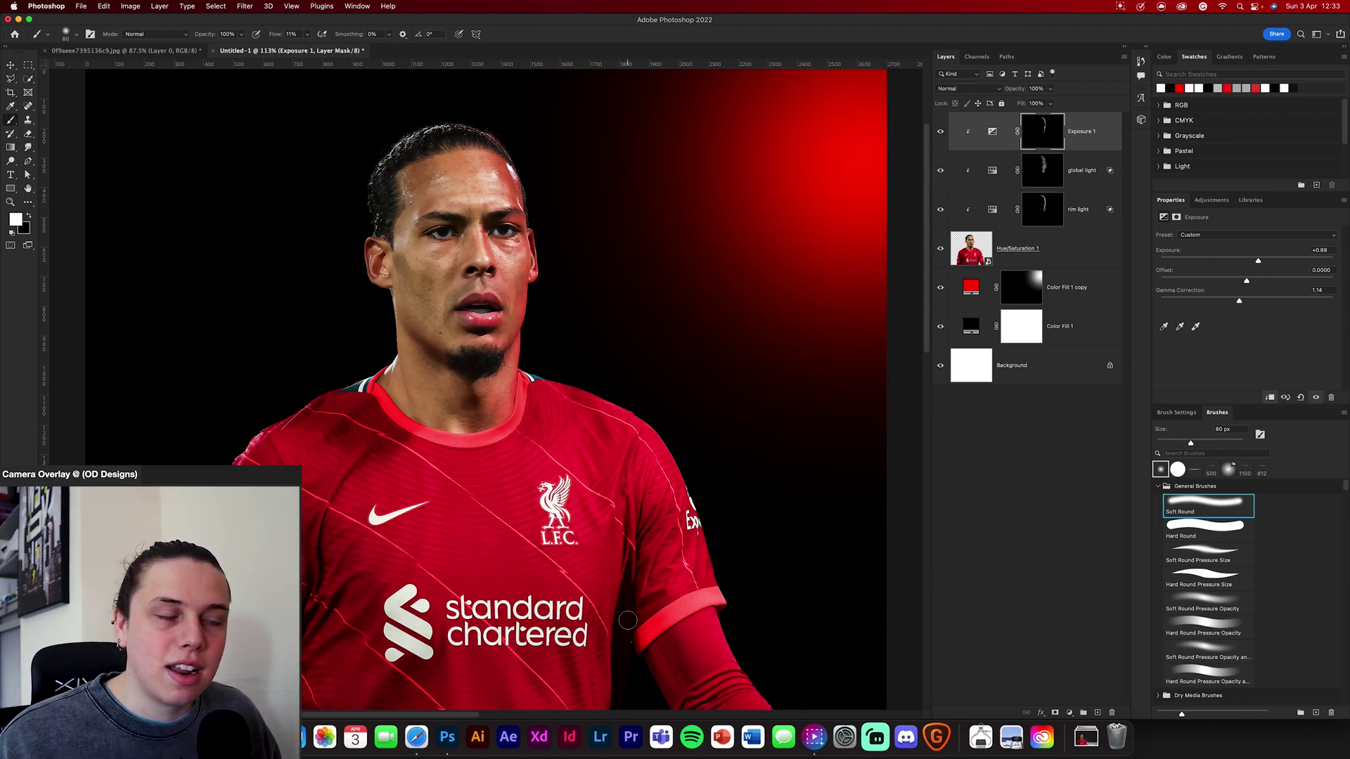
left_click(11, 64)
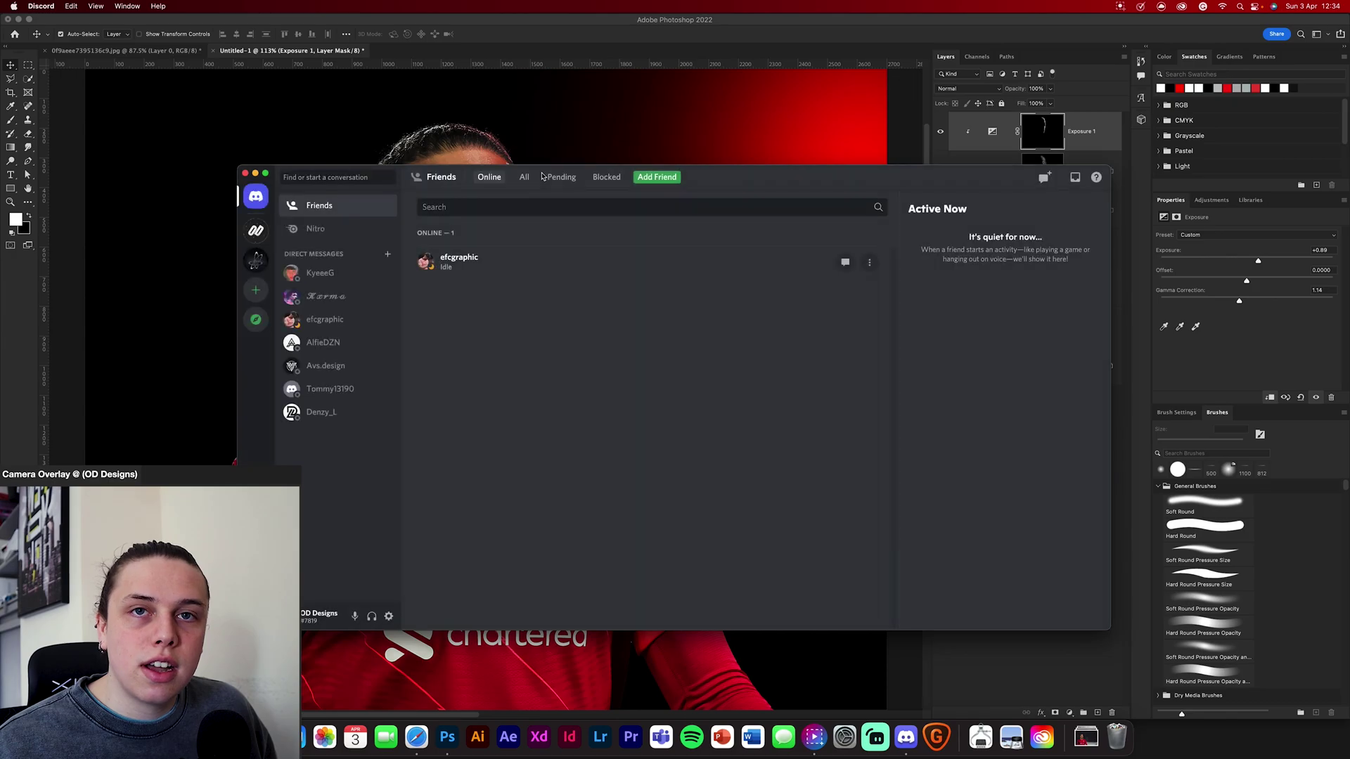
Step: Open the OD Designs community server in Discord and look through the posts in the new-designs channel
left_click(255, 231)
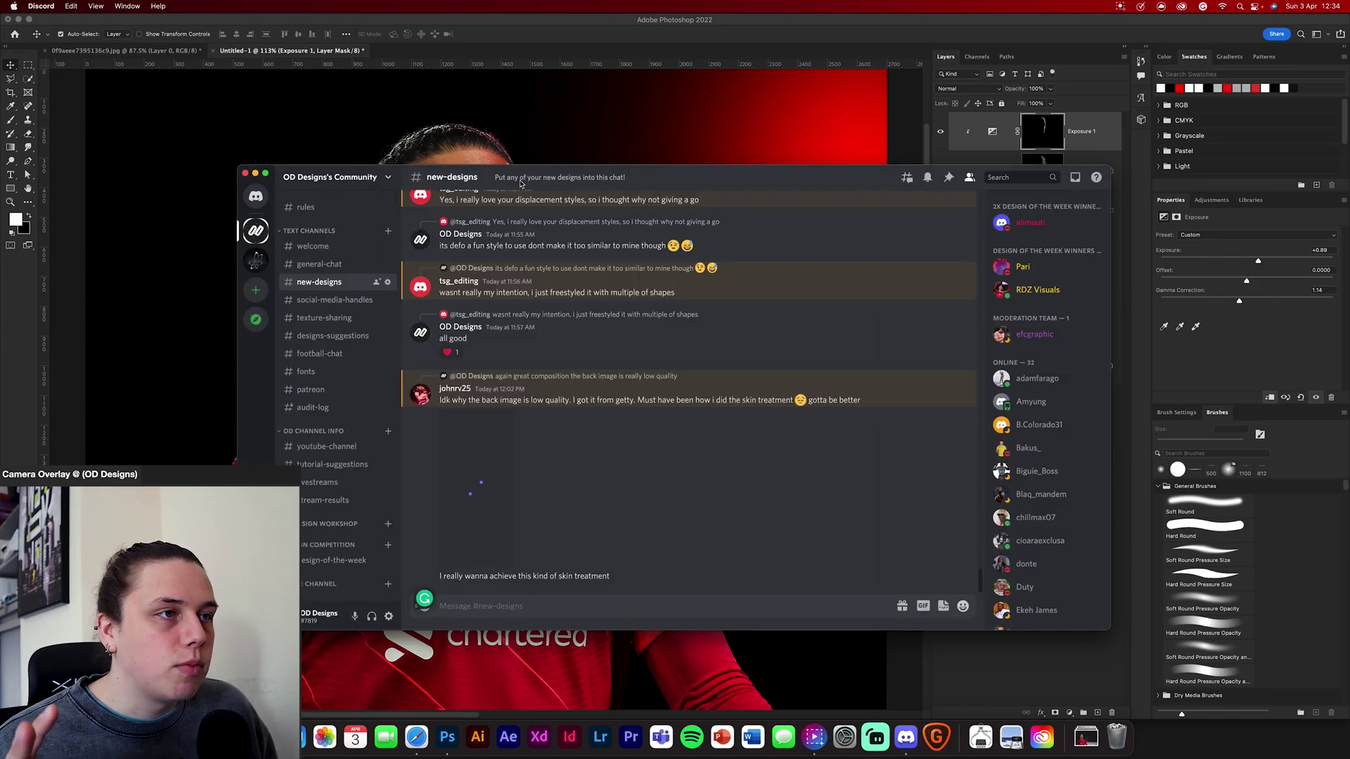
left_click_drag(643, 172, 535, 57)
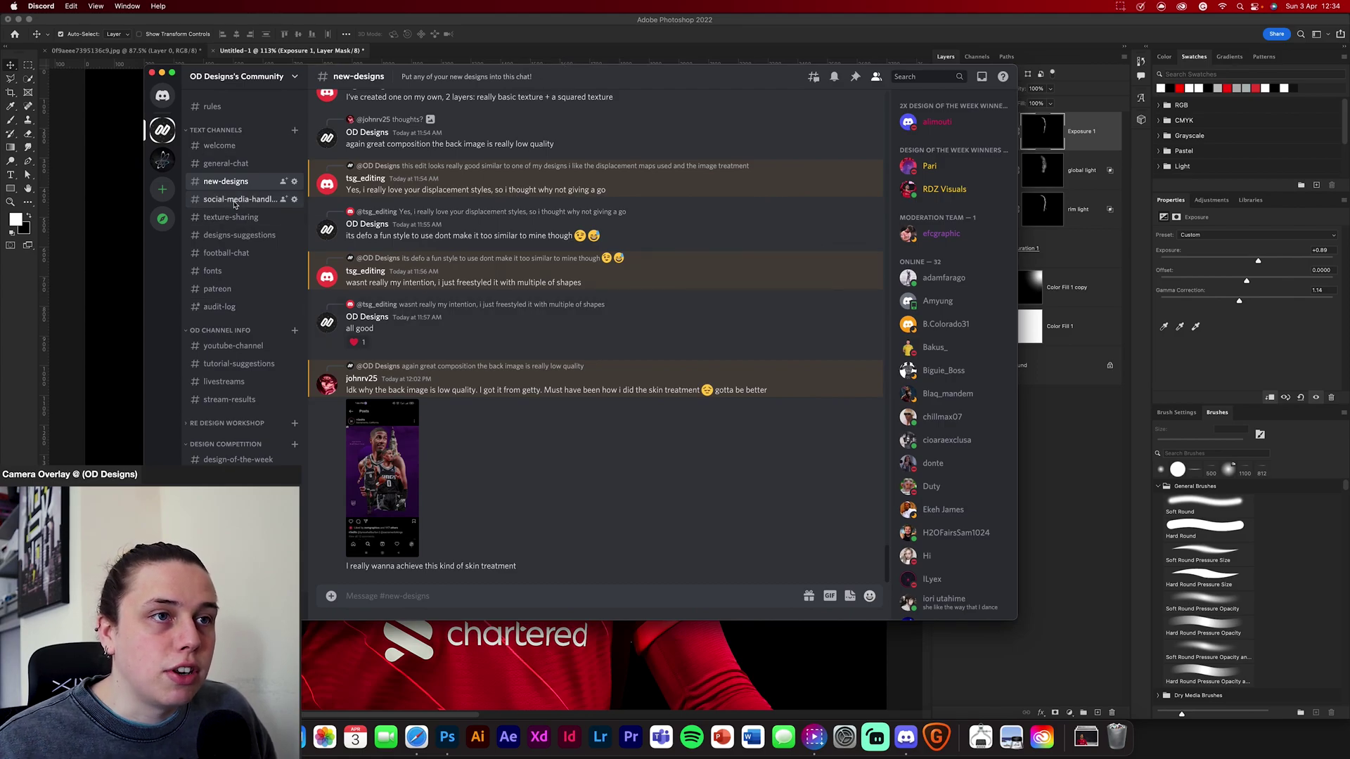
scroll(458, 450, "up", 10)
scroll(458, 451, "down", 15)
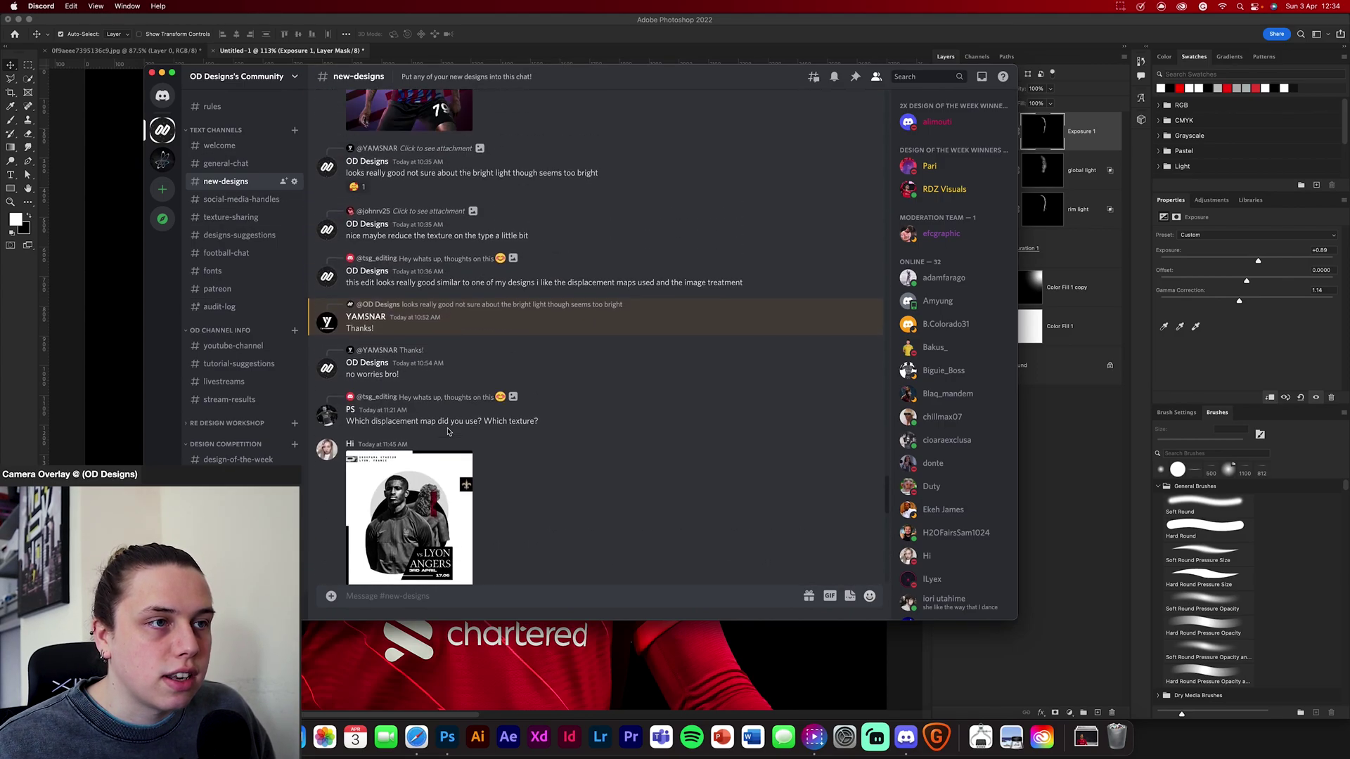
scroll(455, 353, "up", 10)
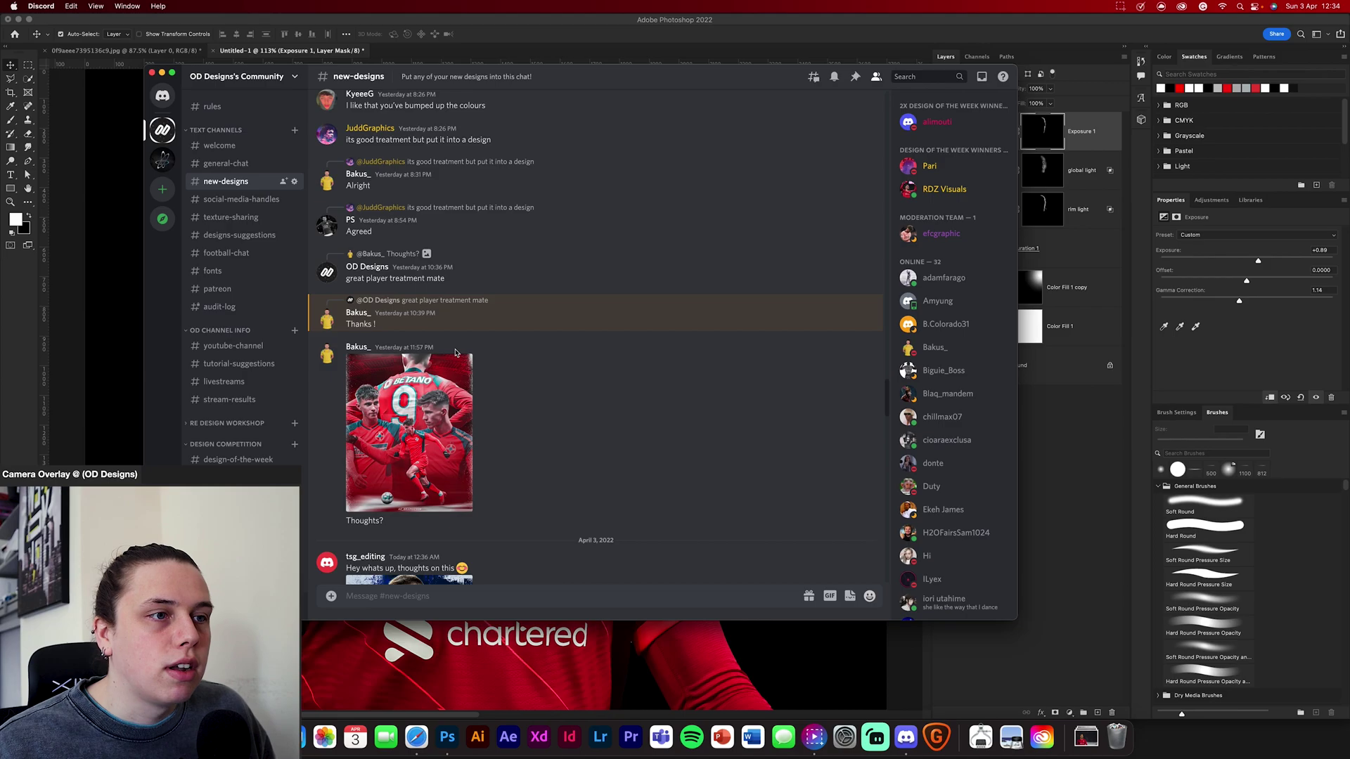
scroll(528, 327, "up", 15)
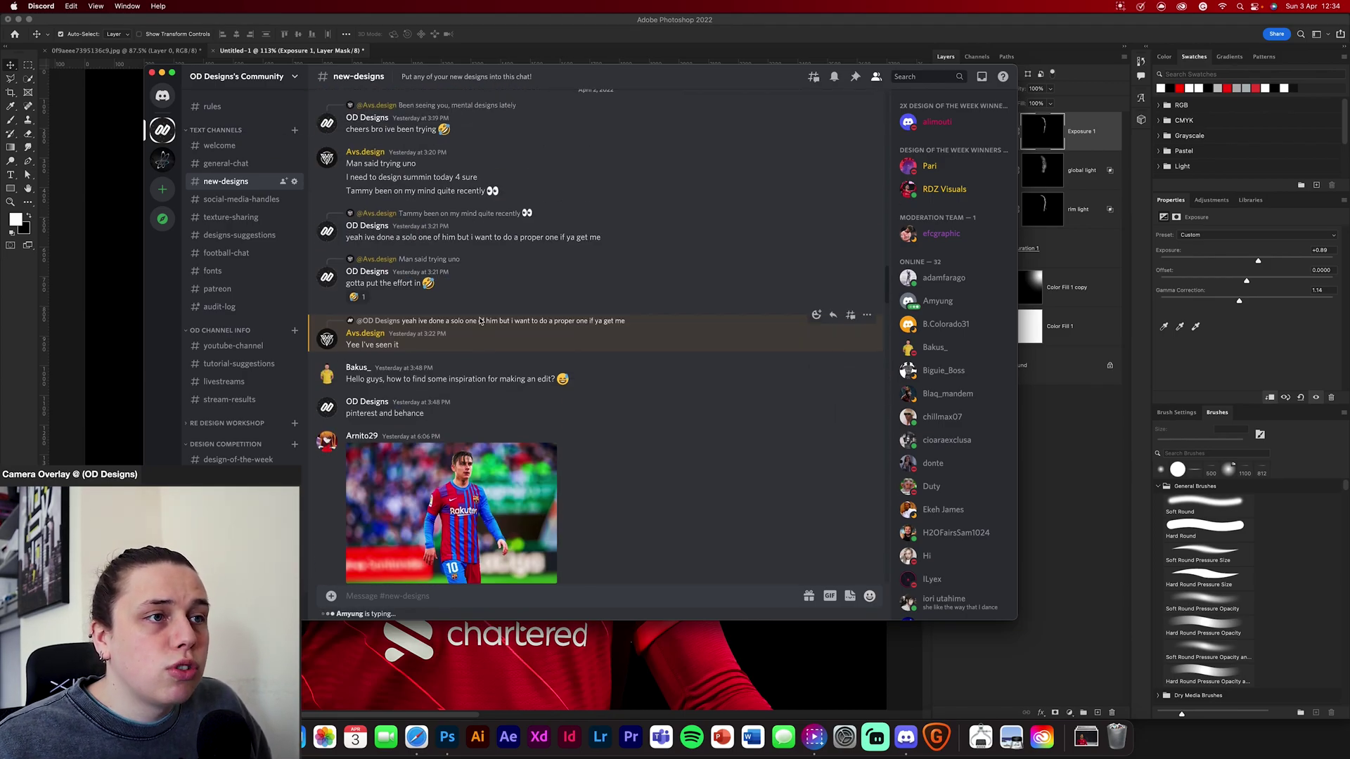
scroll(489, 327, "down", 20)
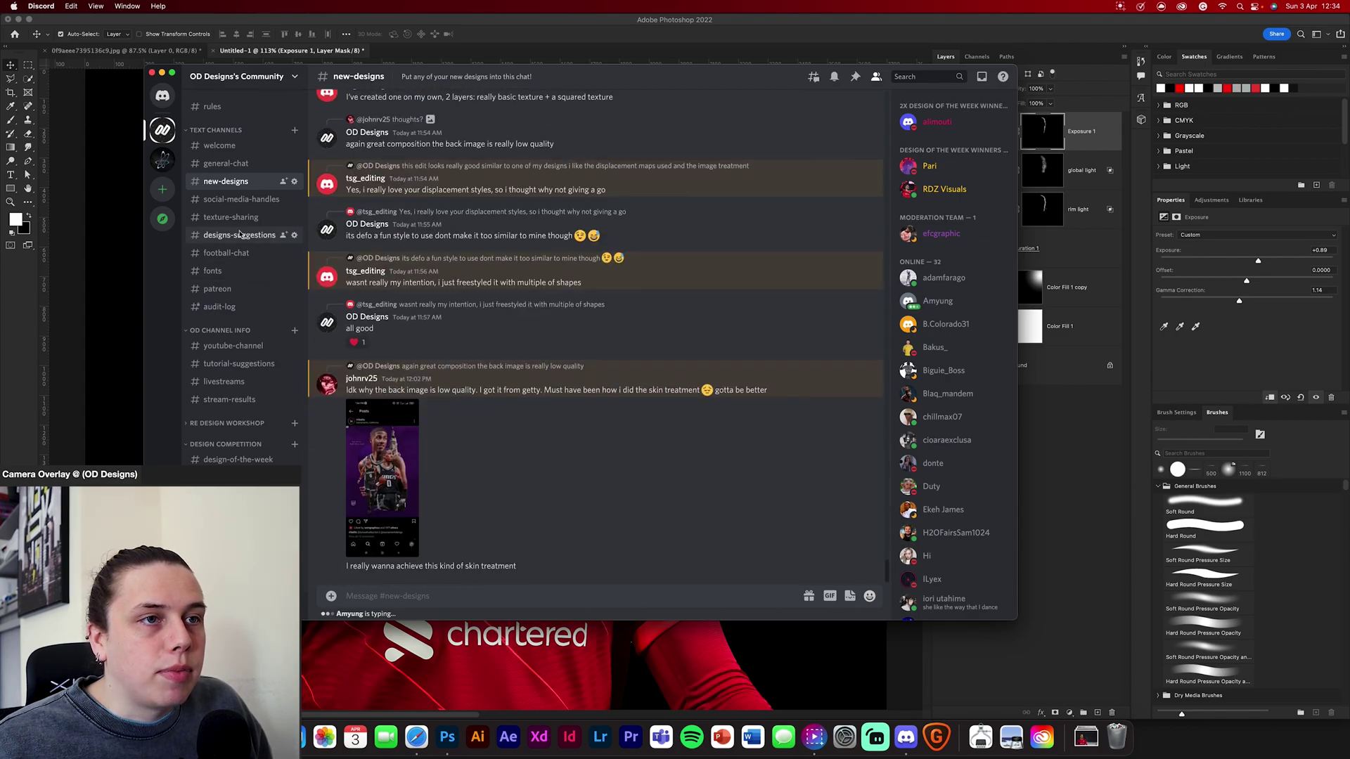
Step: Browse the texture-sharing channel for shared texture and background links
left_click(230, 216)
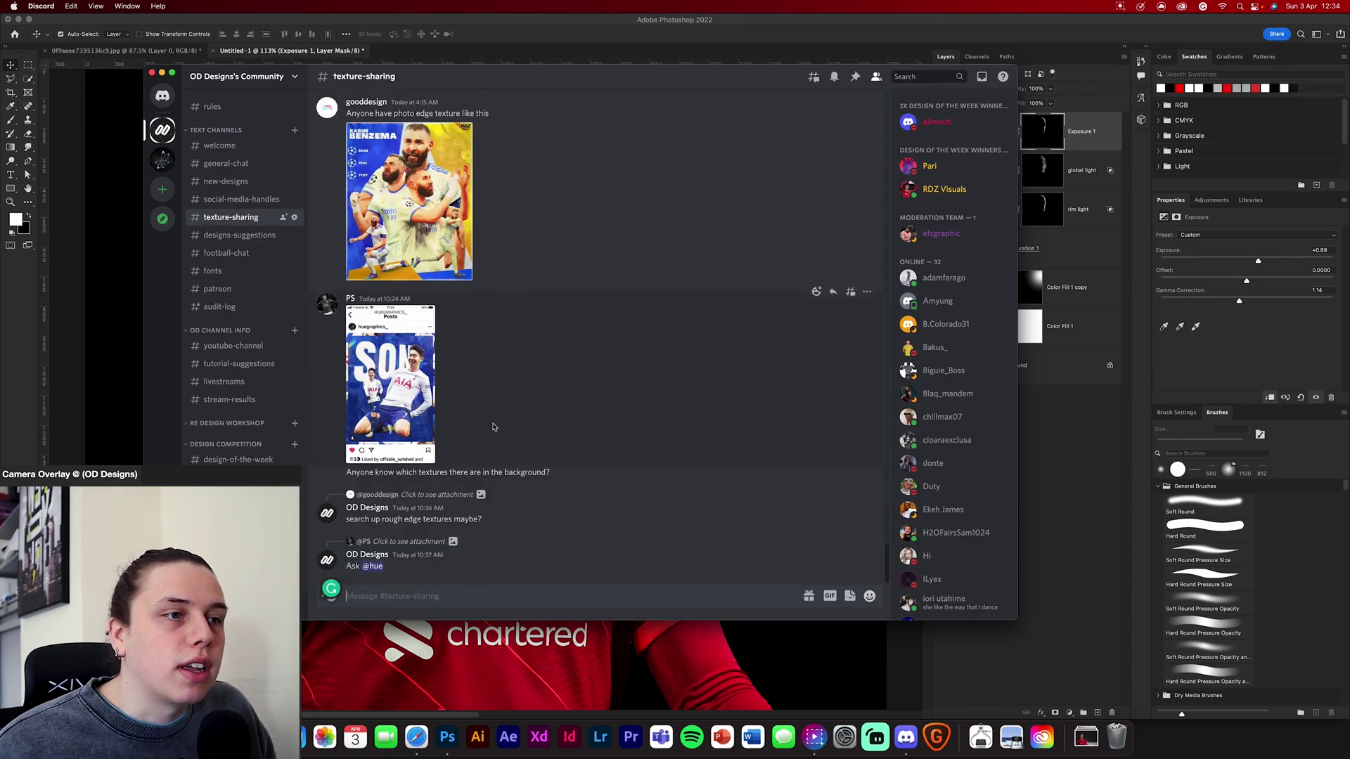
scroll(492, 428, "up", 20)
scroll(493, 427, "down", 20)
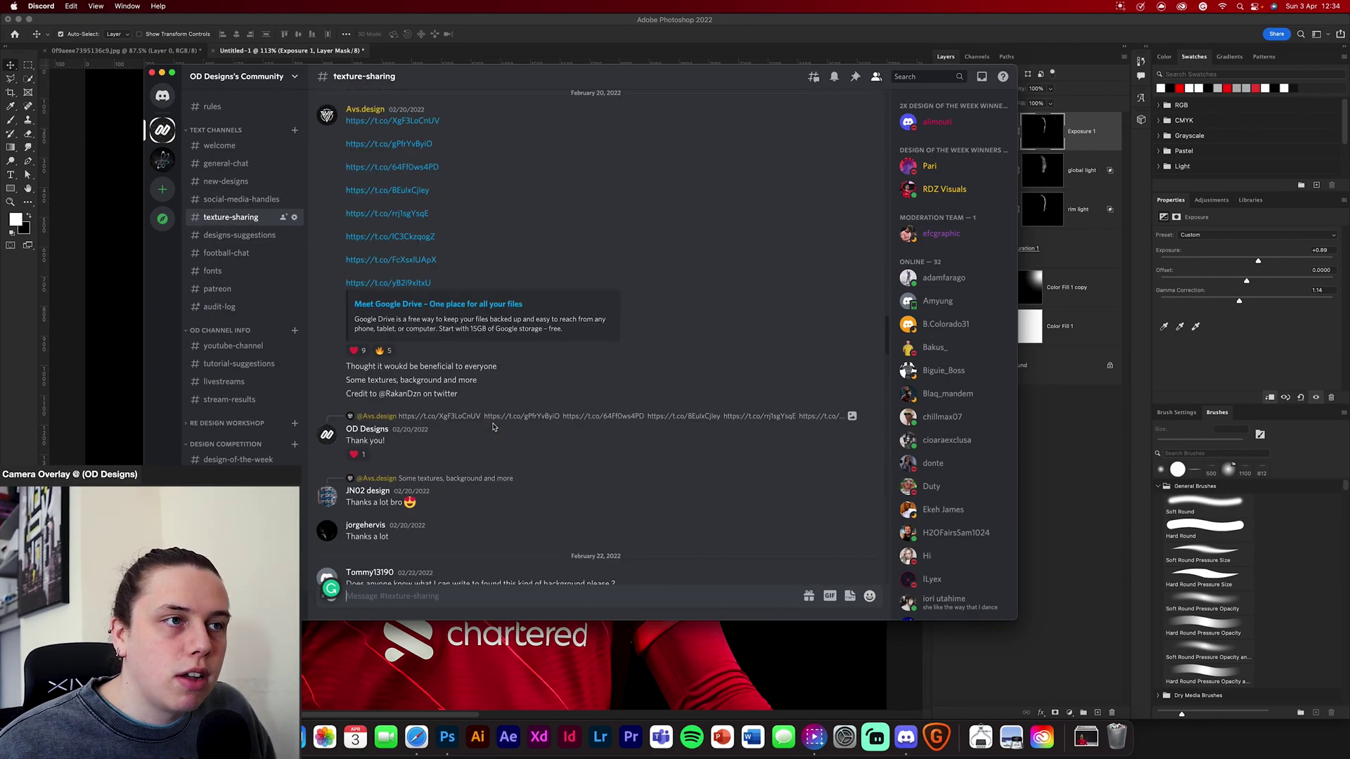
Step: View the football-chat, youtube-channel, livestreams and design-of-the-week channels, and return to Photoshop
left_click(232, 252)
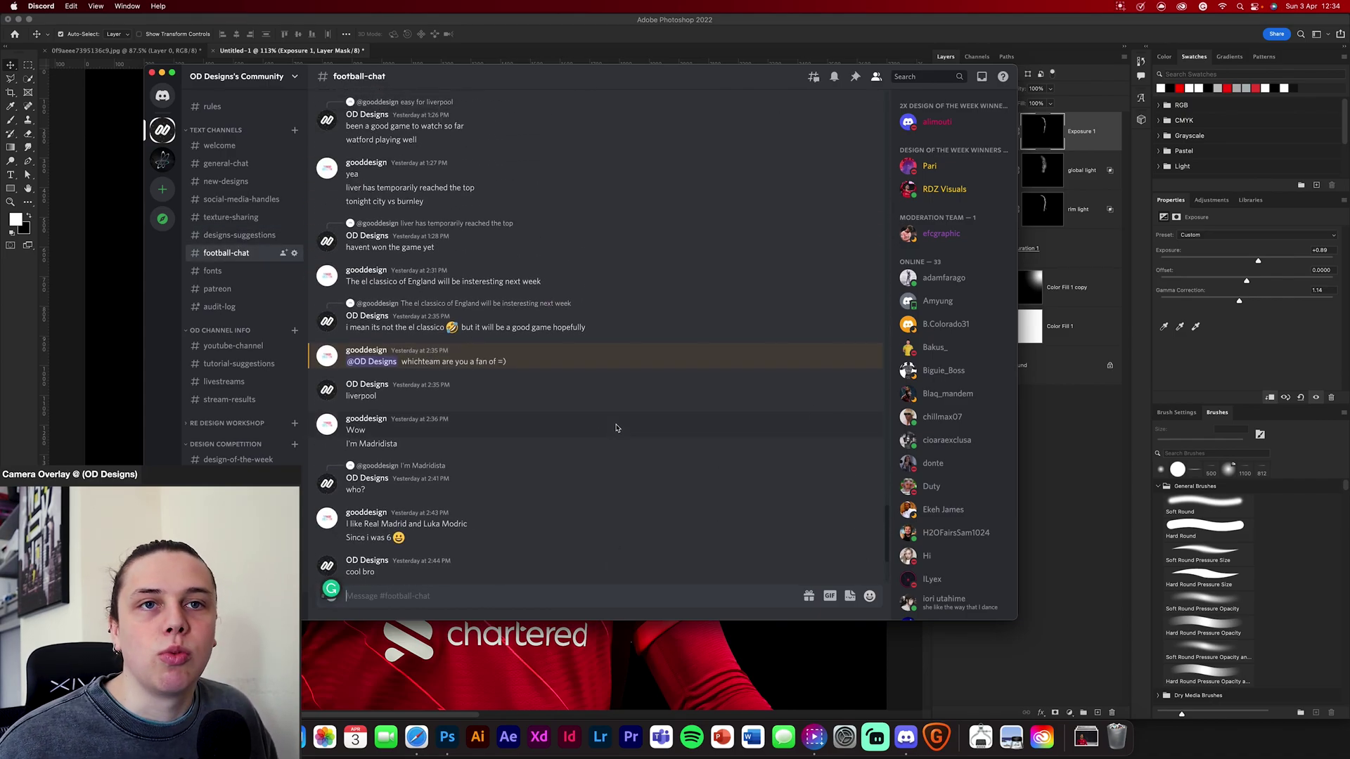
left_click(233, 345)
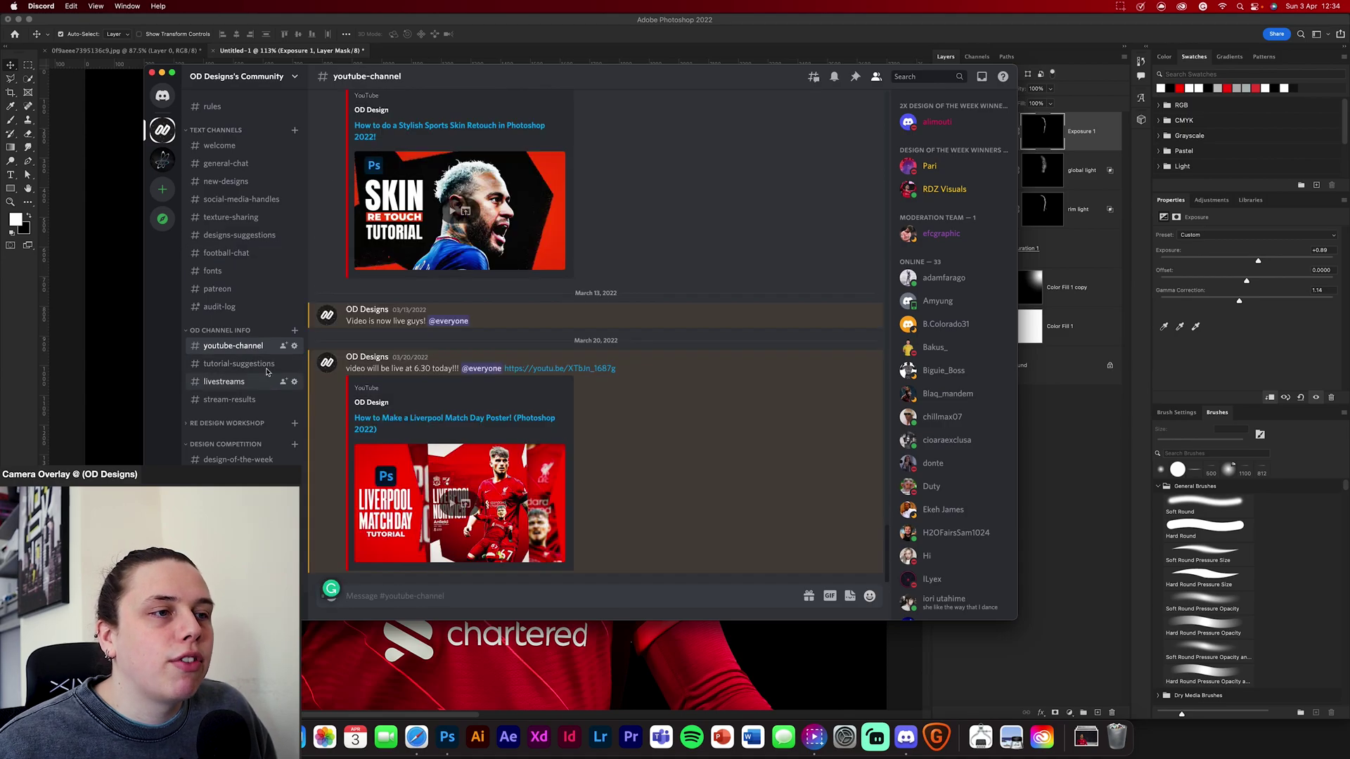
left_click(232, 382)
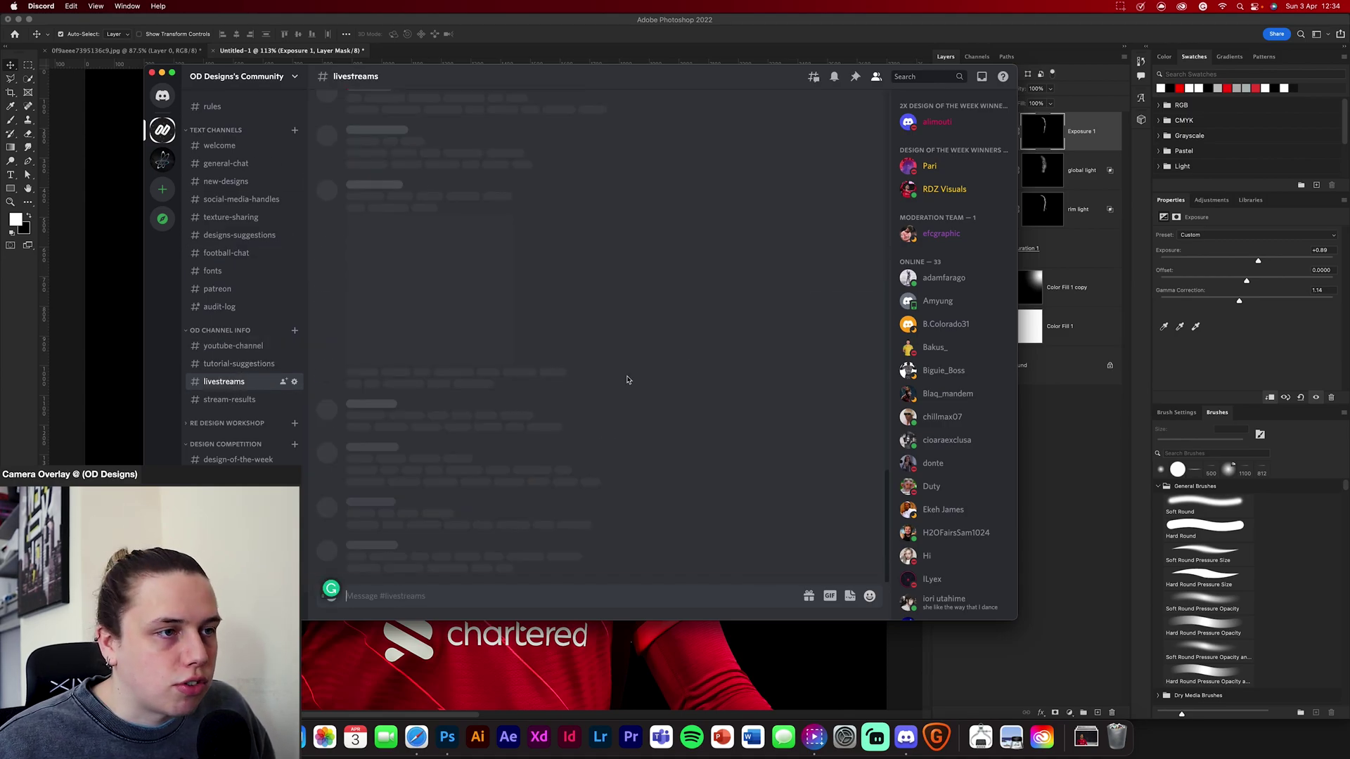
left_click(284, 364)
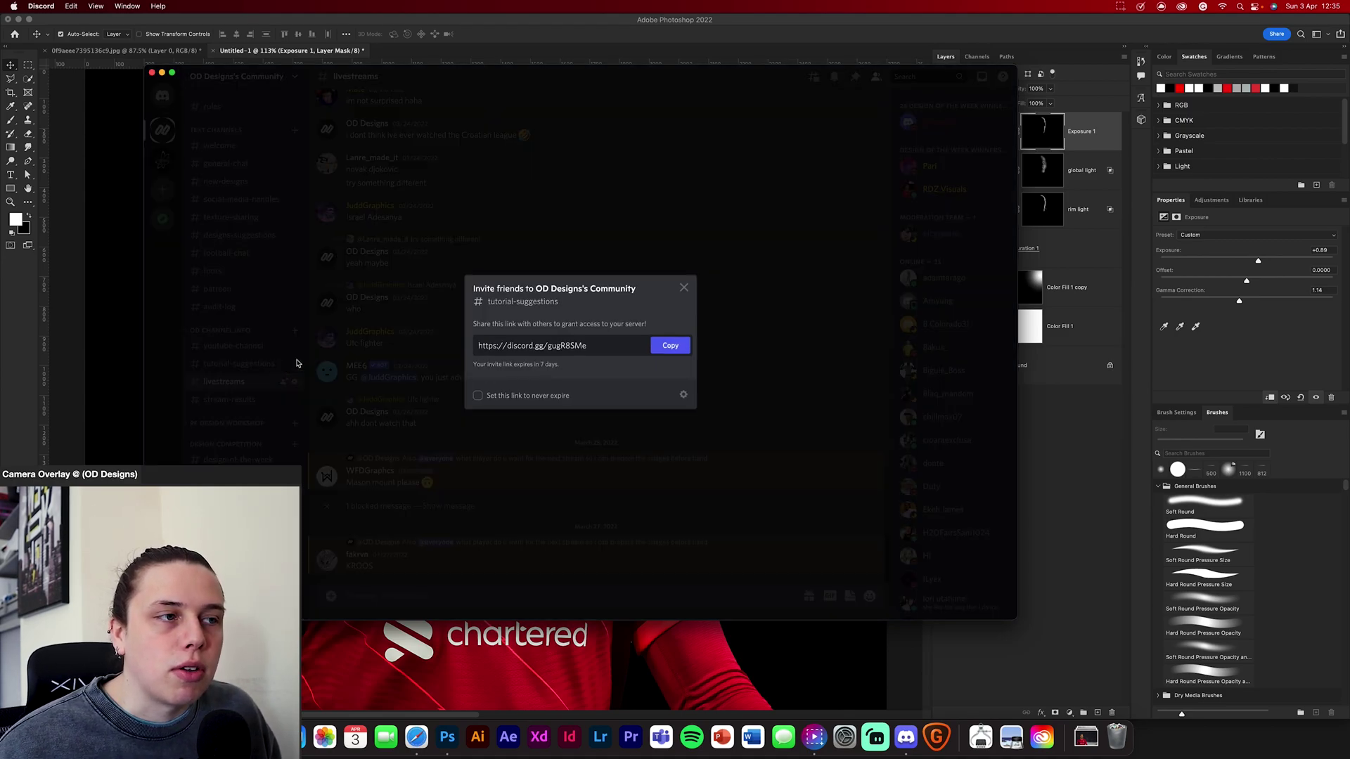
left_click(683, 288)
left_click(238, 459)
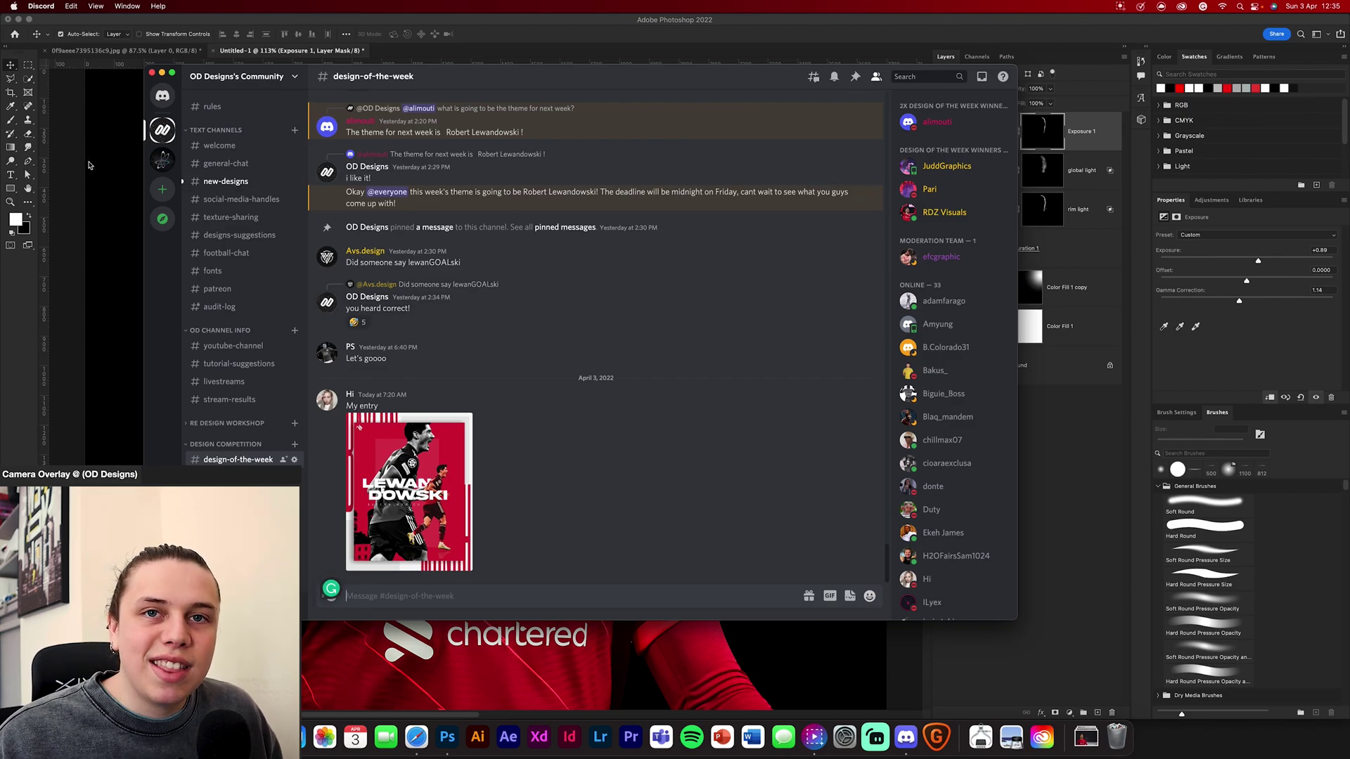
left_click(162, 73)
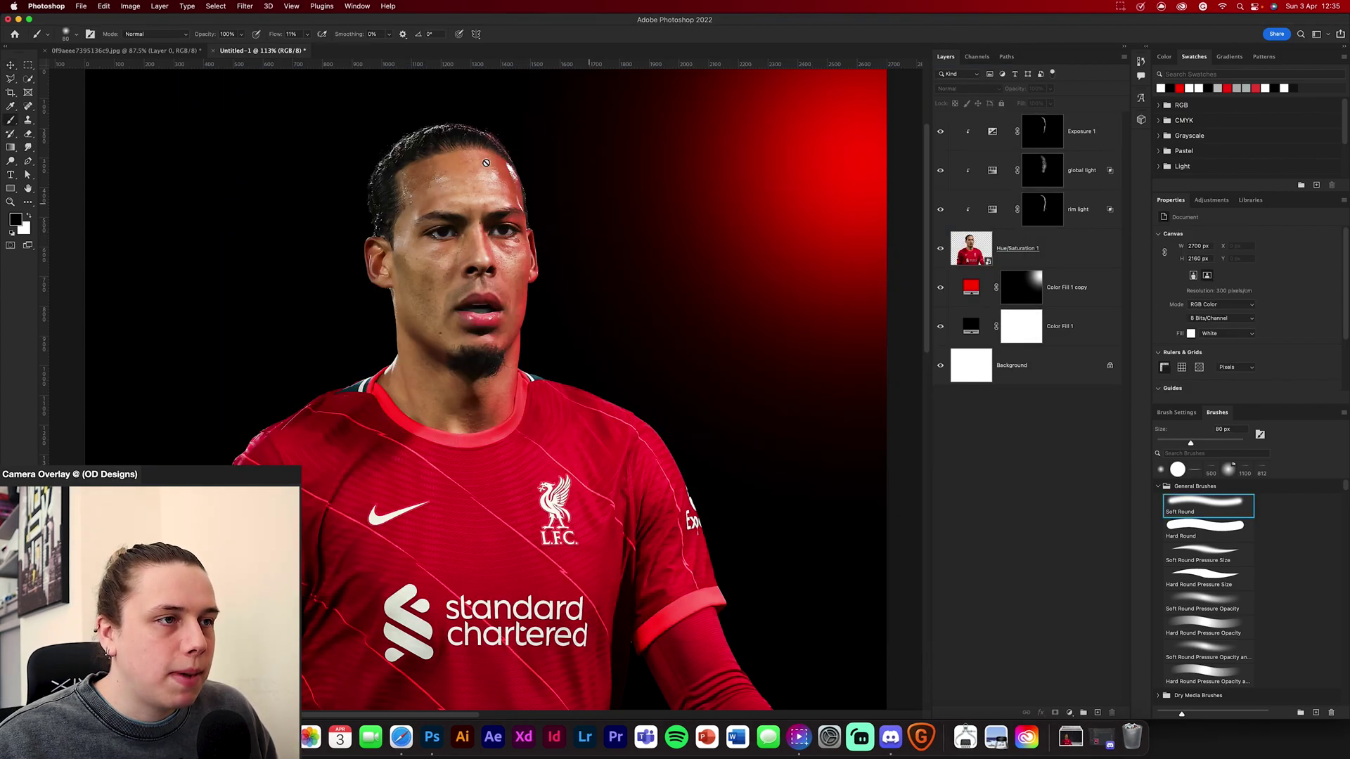
Step: Select the rim light layer's mask and set up a 100 px Soft Round brush with black paint
left_click(1081, 218)
key("x")
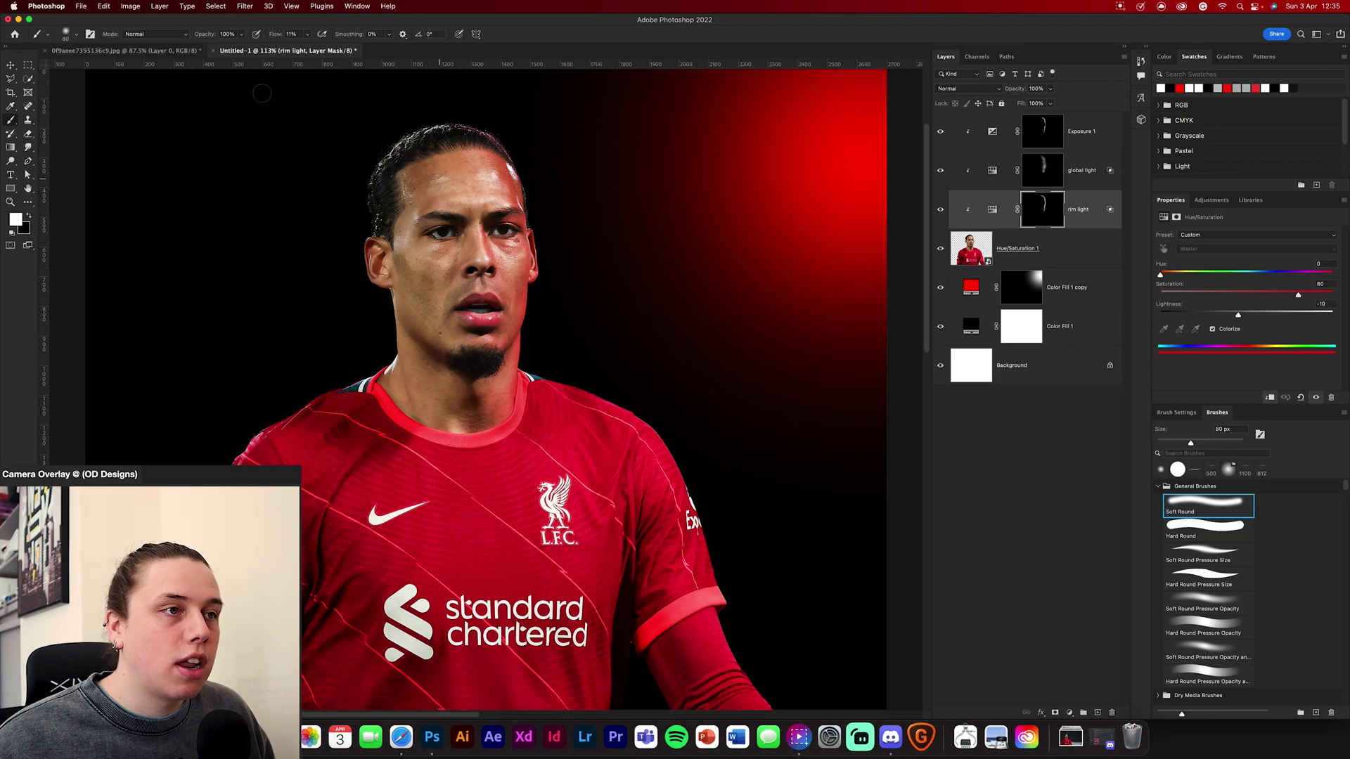
key("v")
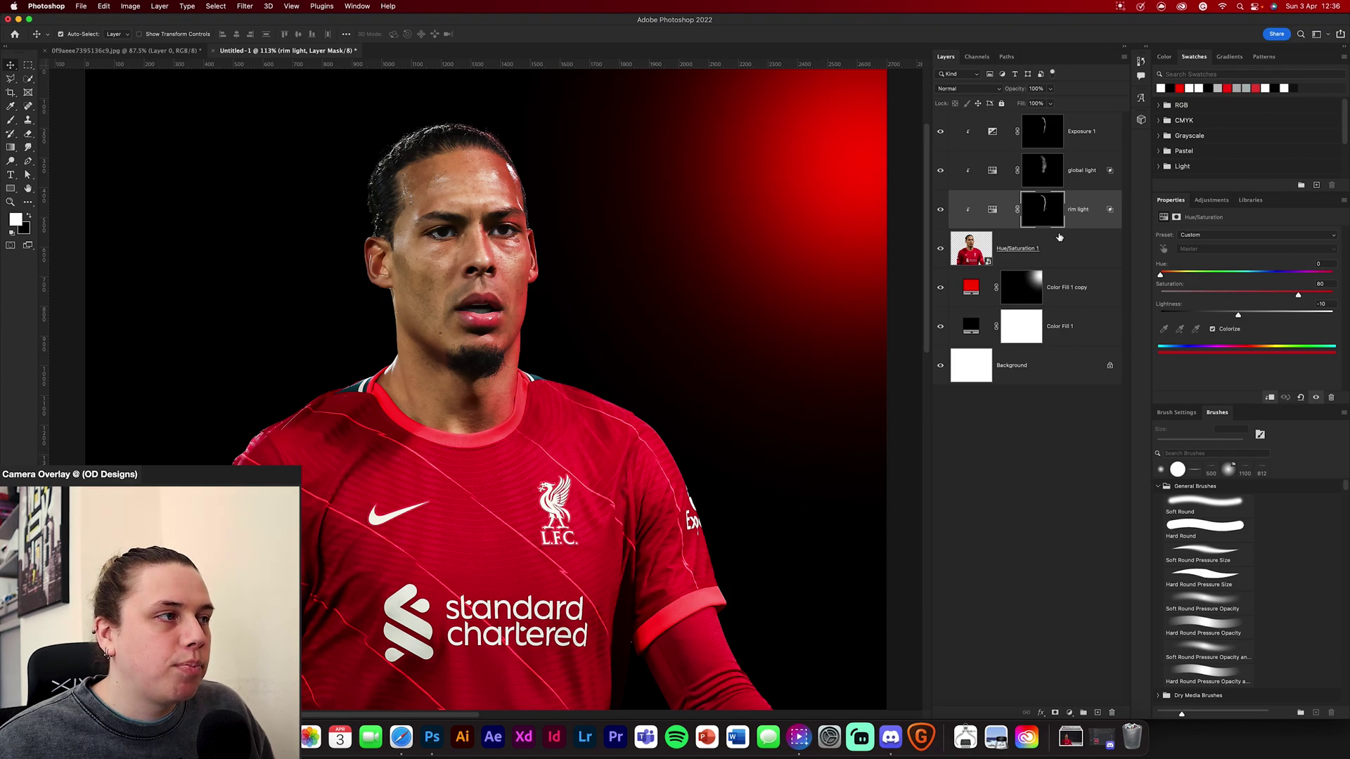
left_click(1042, 209)
left_click(1204, 504)
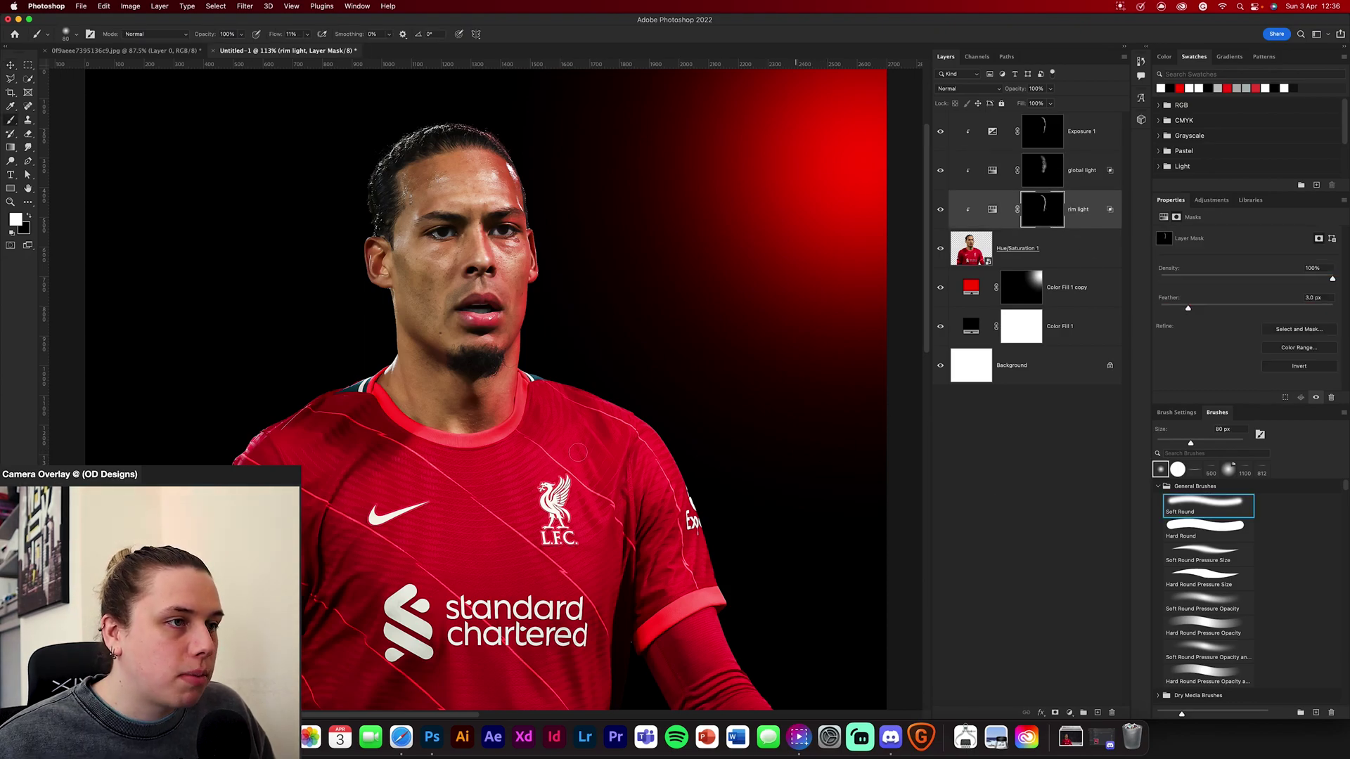
scroll(578, 452, "up", 3)
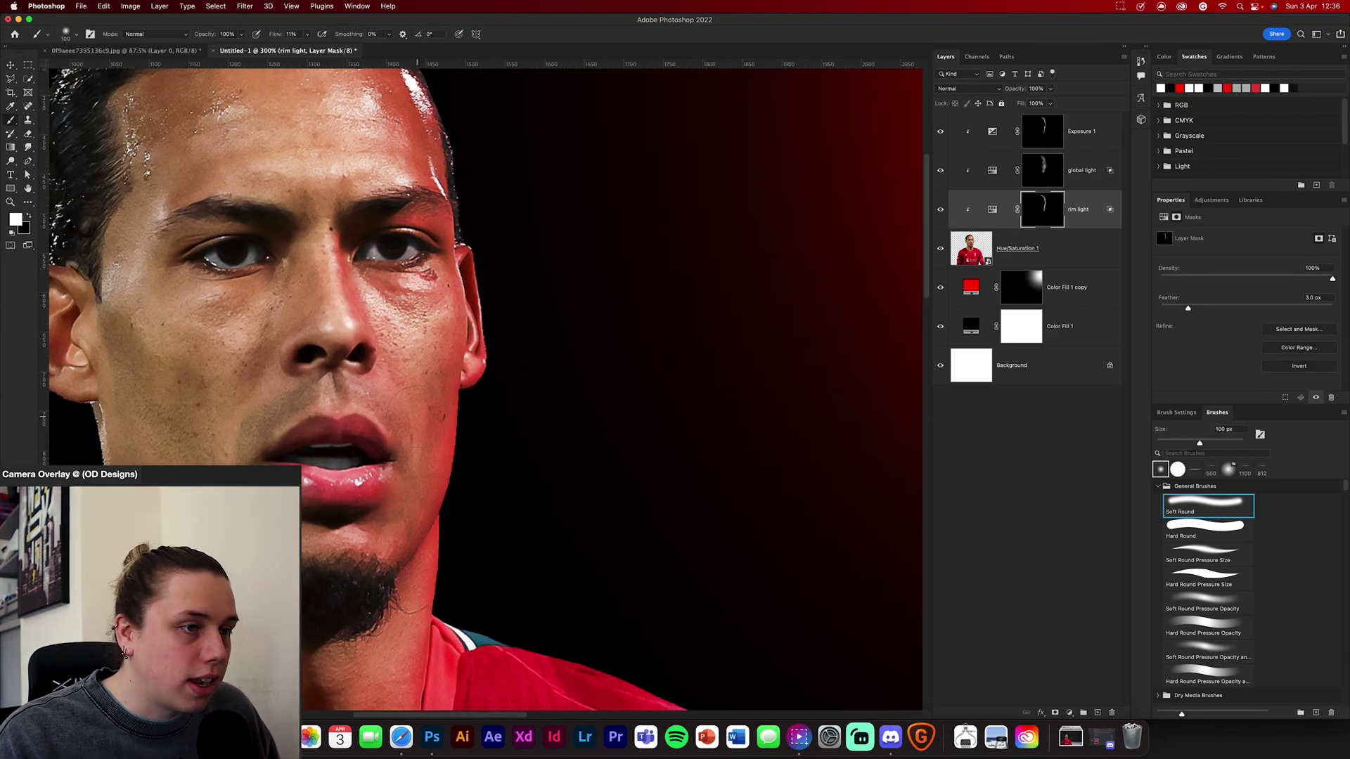
key("x")
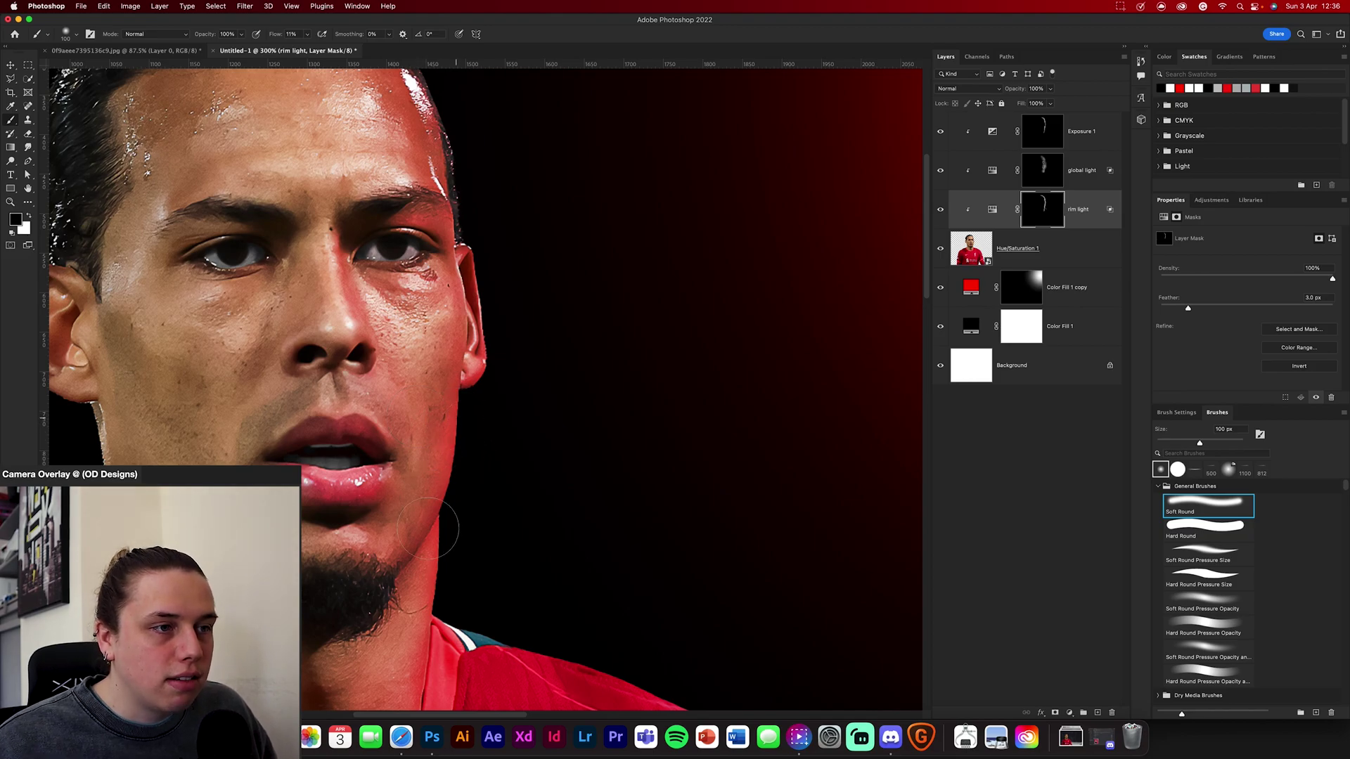
Step: Examine the rim light along the neck, face and hair up close and on the whole figure, keeping the black brush ready
scroll(428, 527, "down", 5)
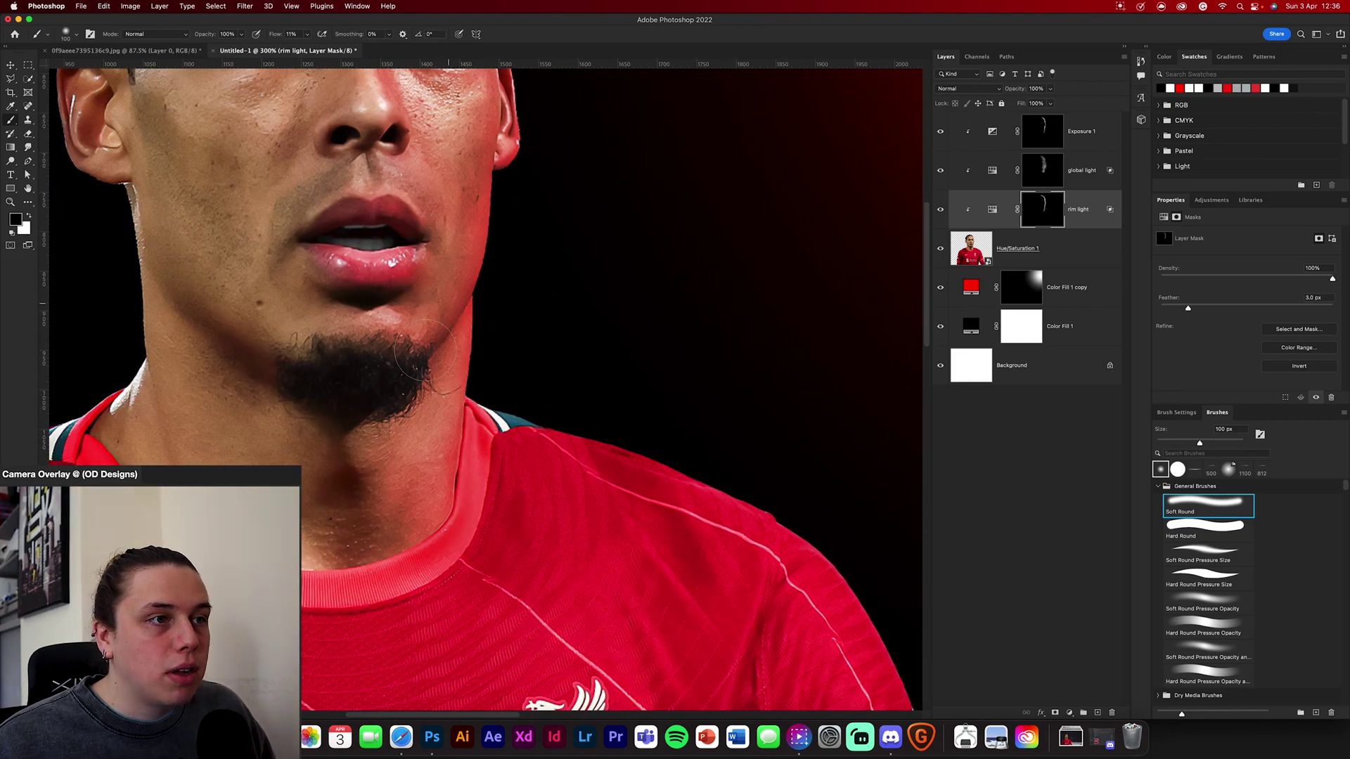
scroll(660, 461, "up", 5)
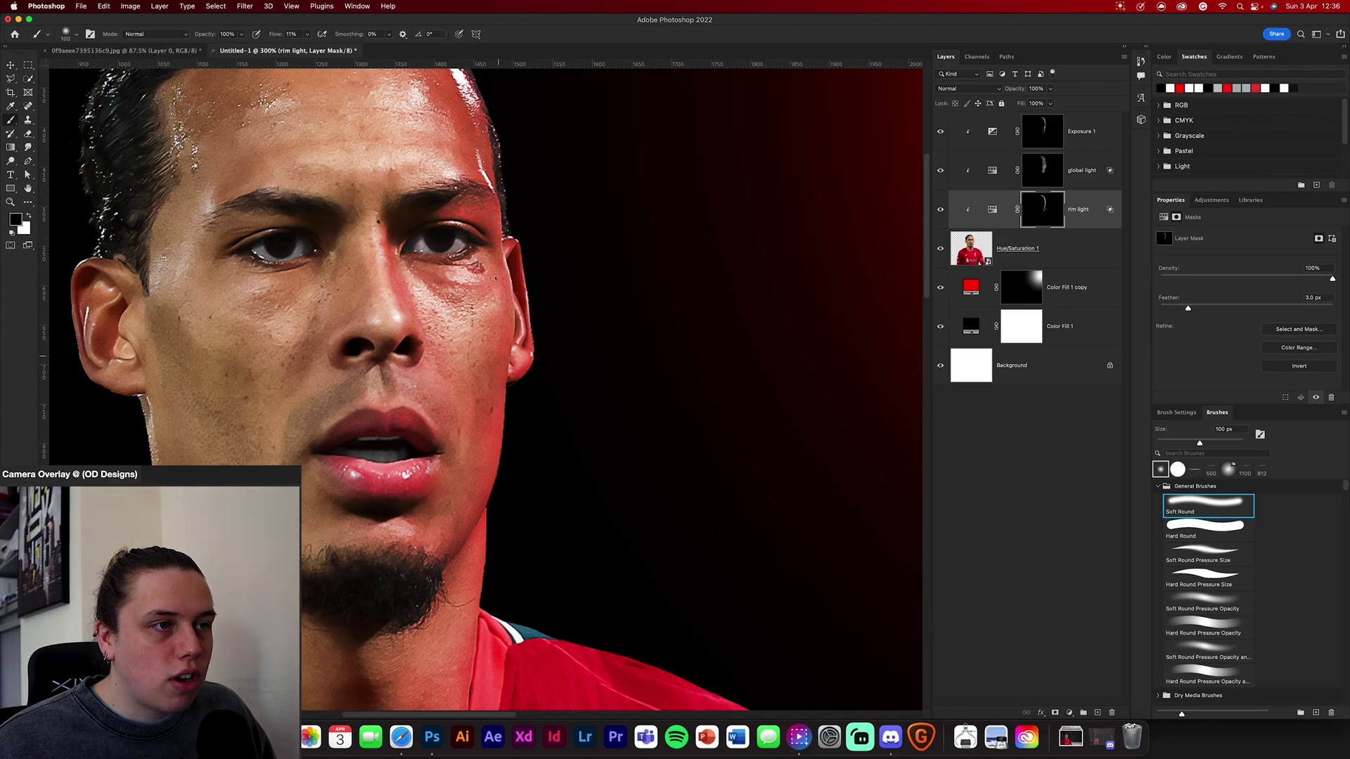
scroll(575, 320, "up", 4)
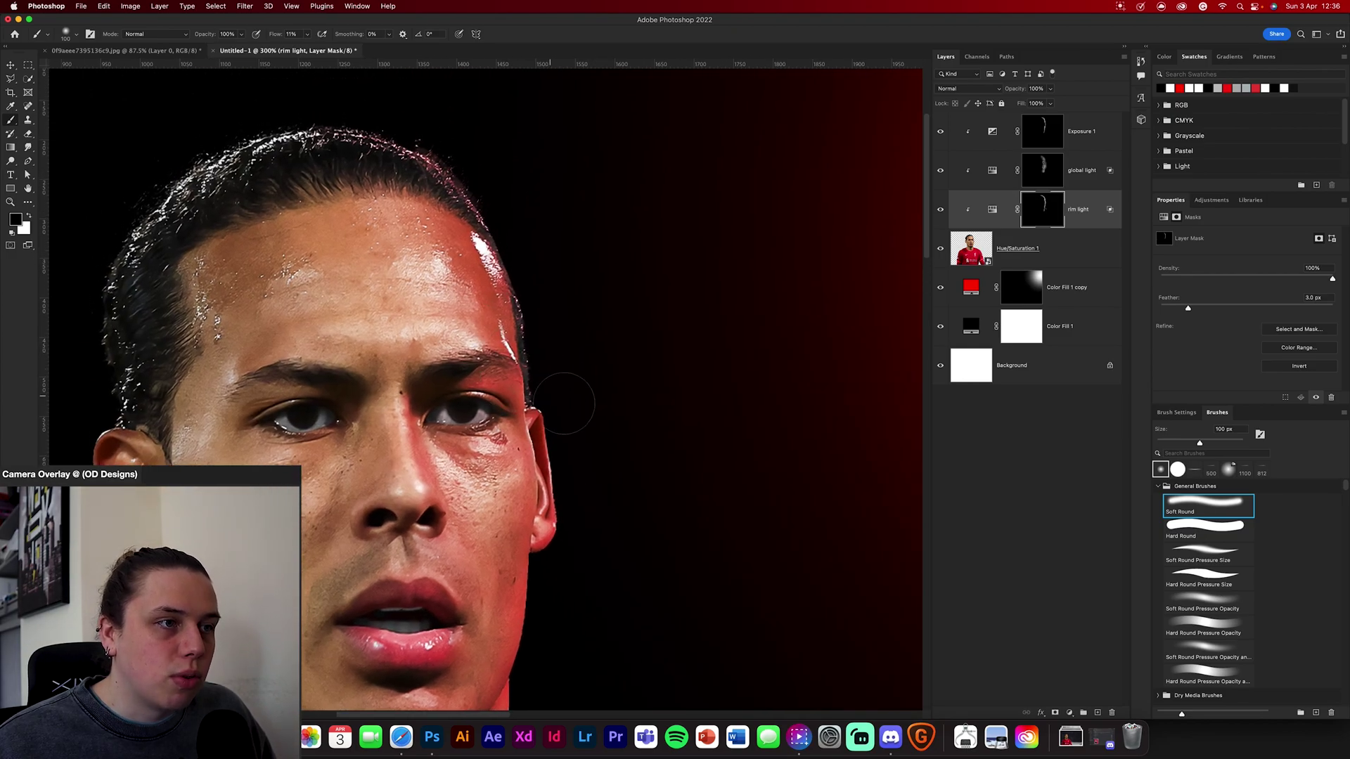
key("z")
key("super+0")
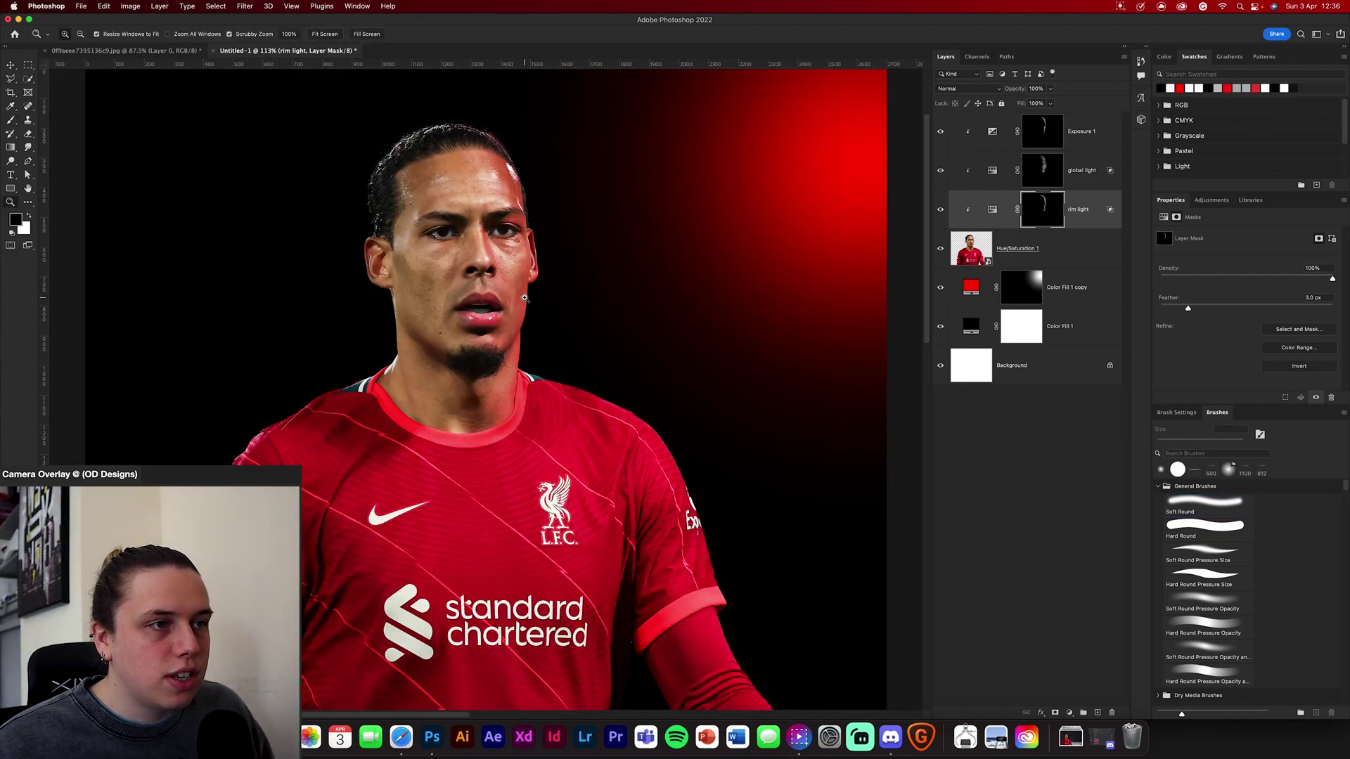
key("b")
key("x")
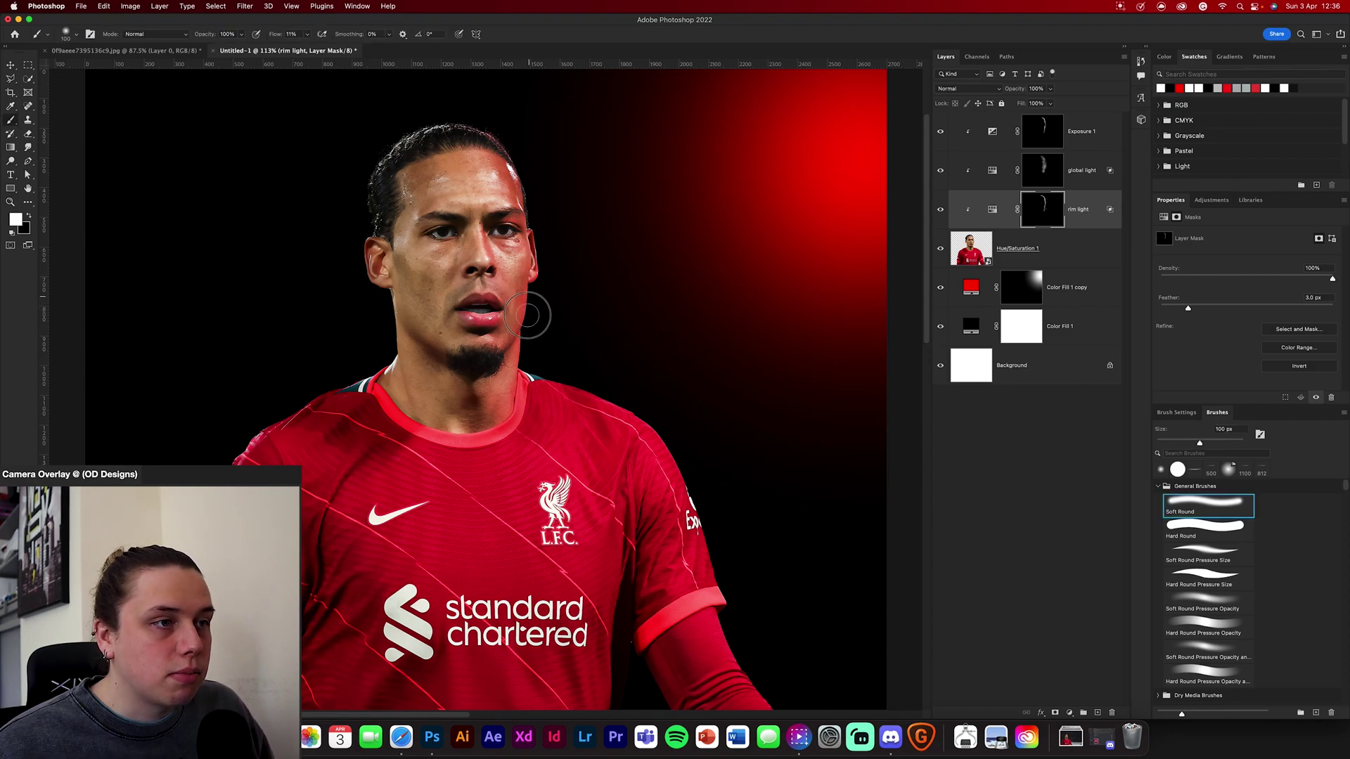
key("x")
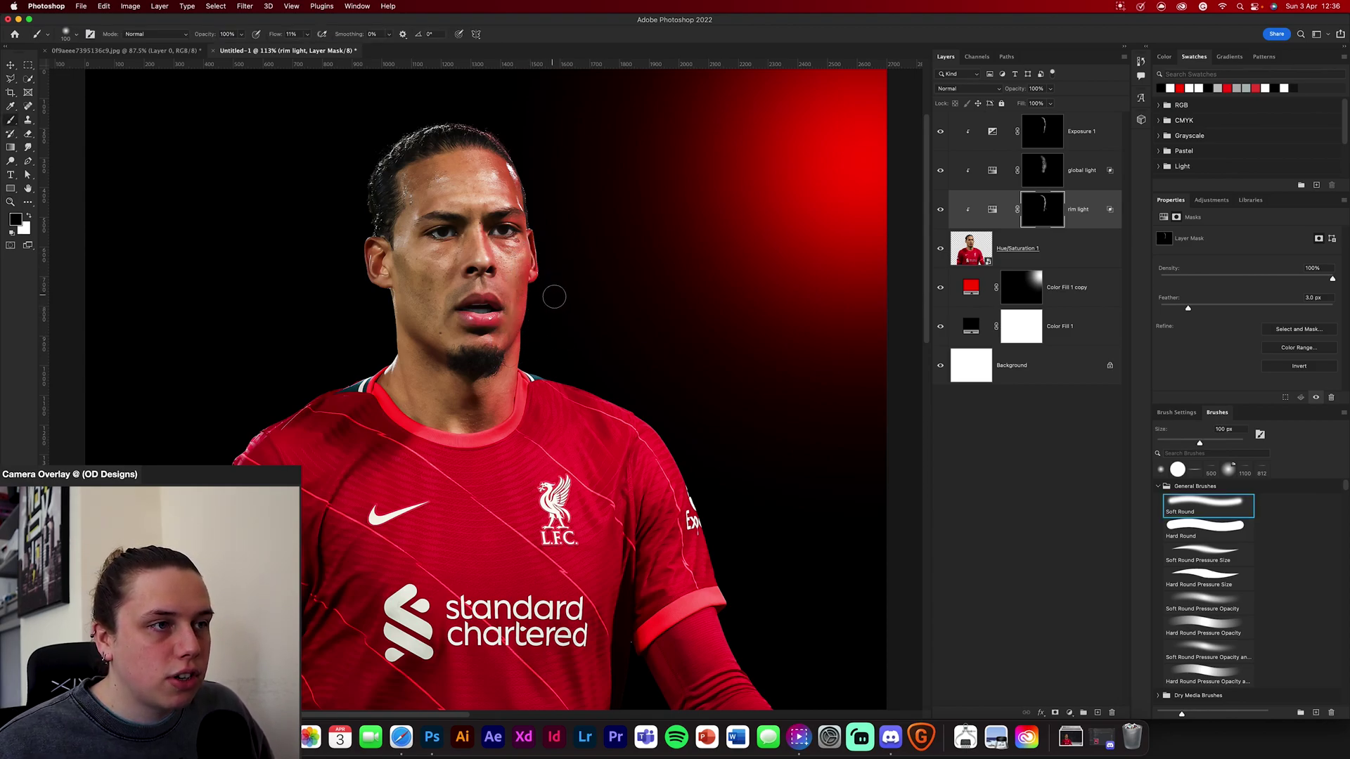